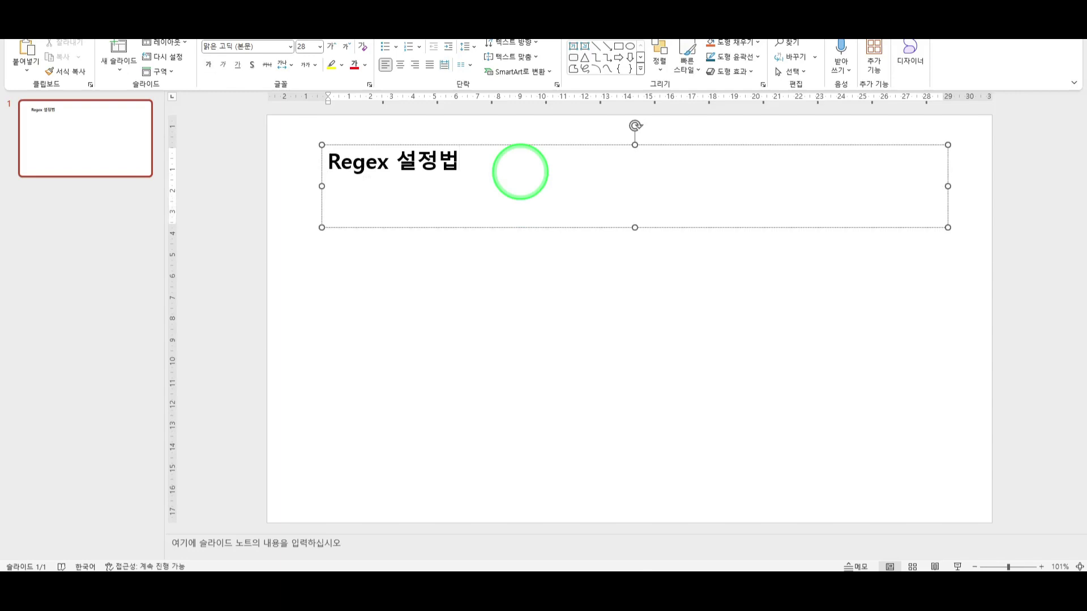
Type 'Regular Expression' on a new second line under the Regex 설정법 title.
key(BackSpace)
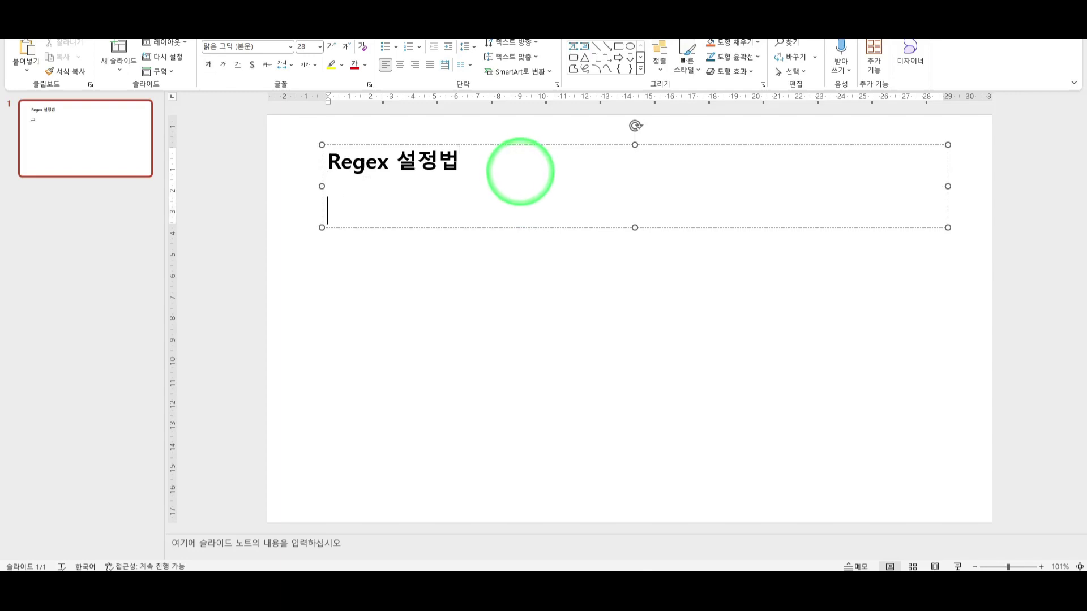
text(Regular)
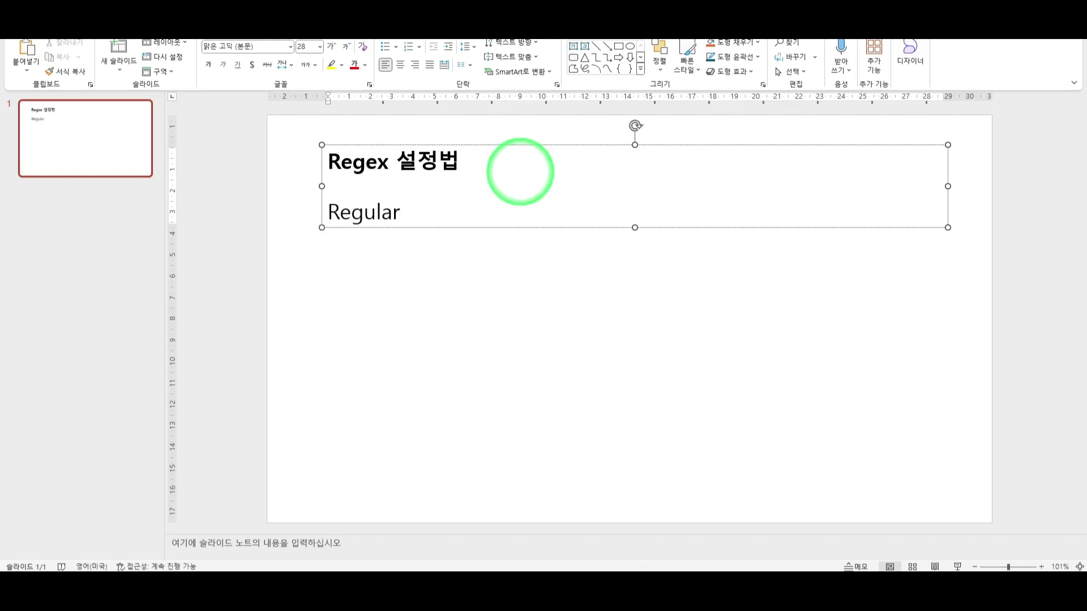
text( Expression)
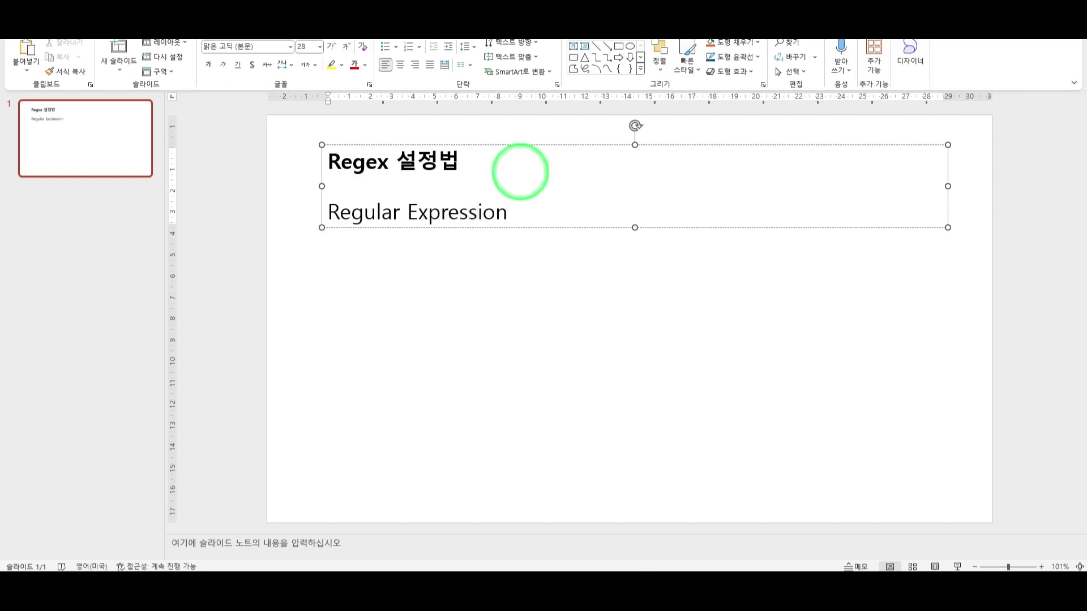
Bold 'Reg' and extend the line to 'Regular Expression => Regex => 정규 표현식 (정규식)'.
drag(330, 214, 417, 221)
key(ctrl+b)
key(ctrl+b)
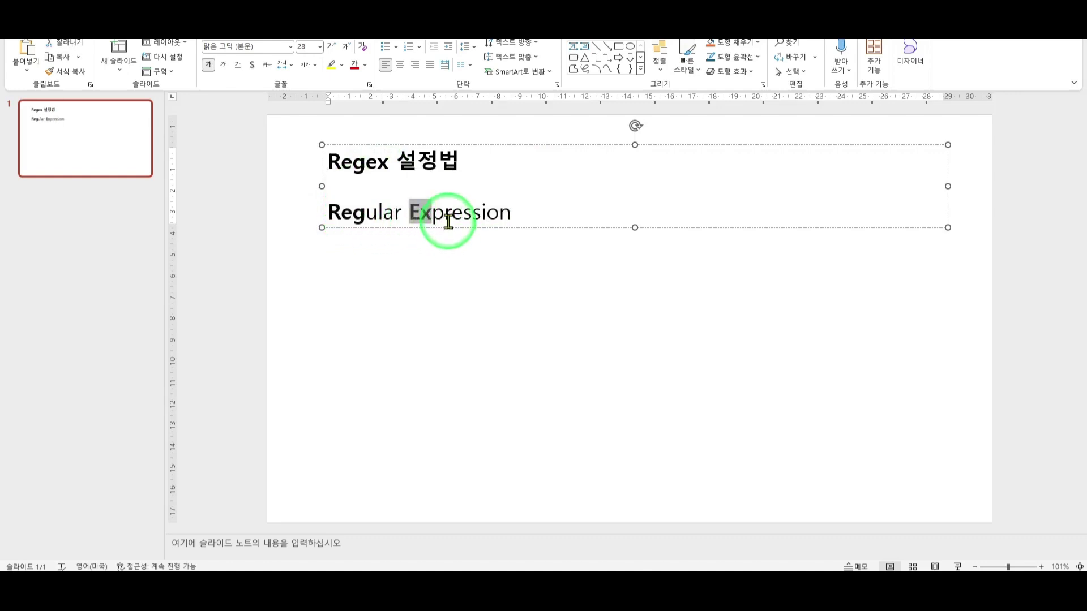
click(510, 214)
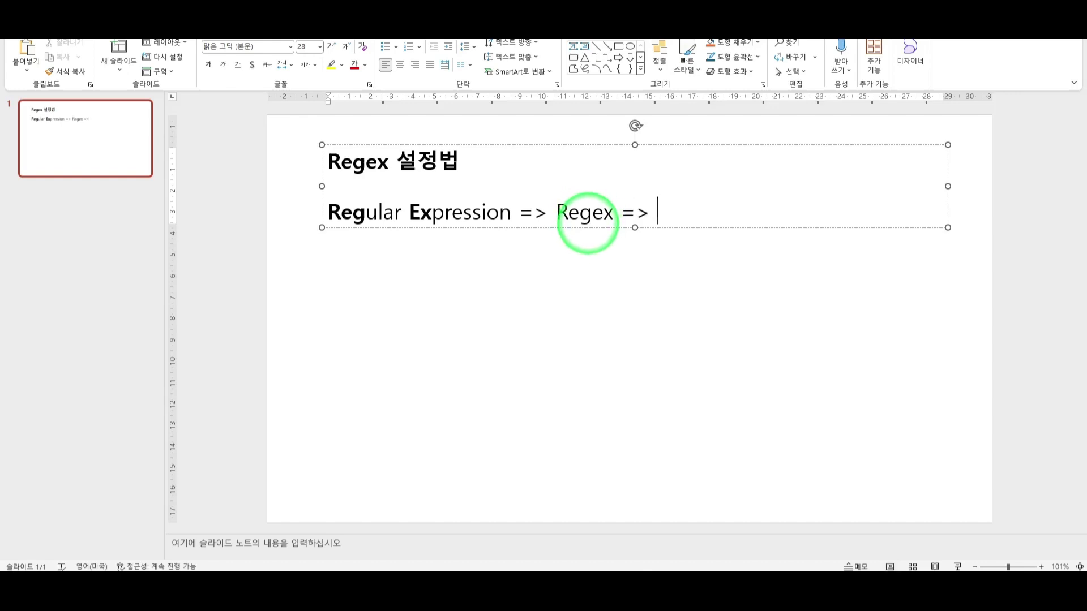
key(Hangul)
text(ㅈ)
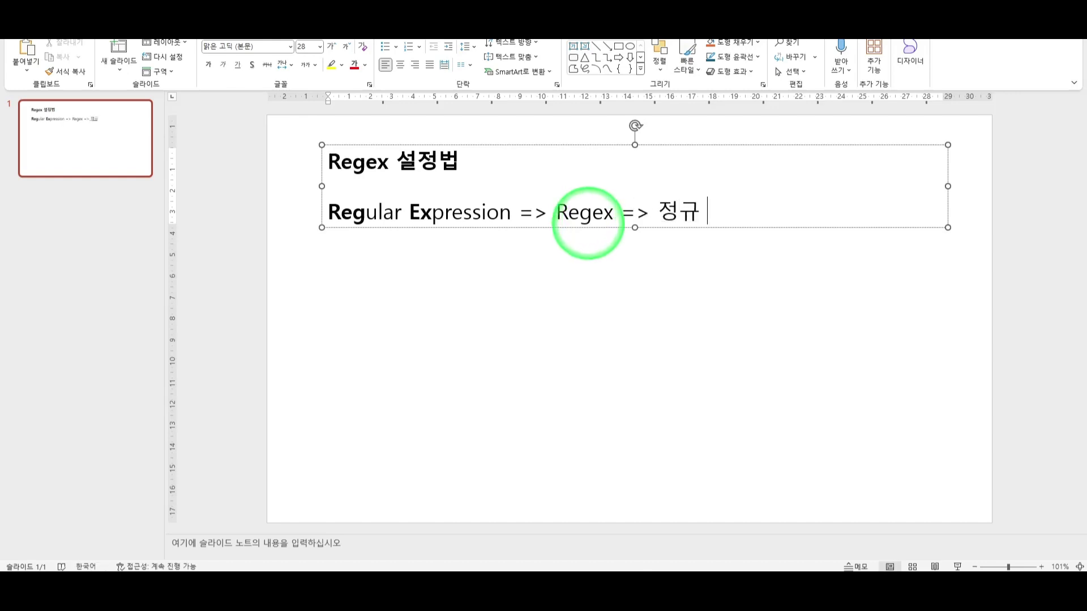
text(ㅓㅇㄱㅠ ㅍㅛㅎㅕㄴㅅ)
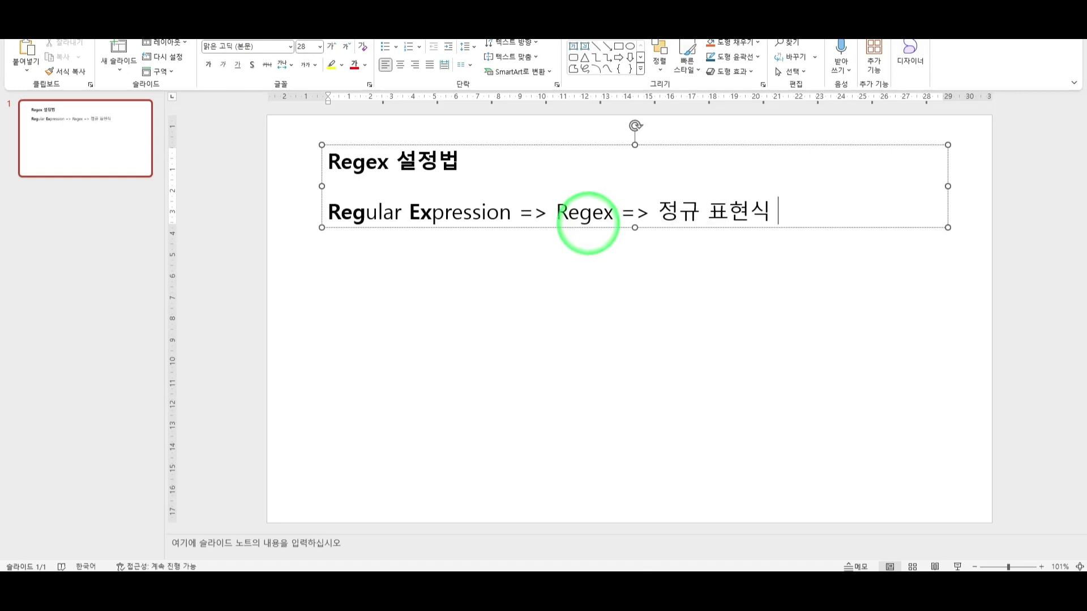
text(ㅣㄱ (ㅈㅓㅇㄱㅠㅅㅣㄱ)
key(Hangul)
Close the parenthesis and make '정규 표현식 (정규식)' bold.
text())
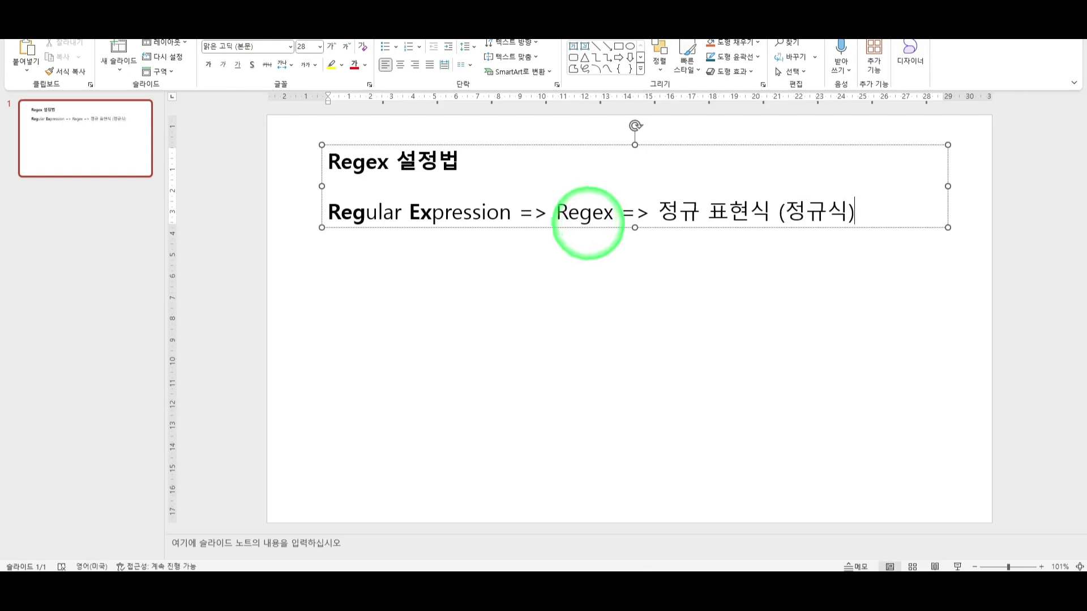
drag(652, 223, 869, 229)
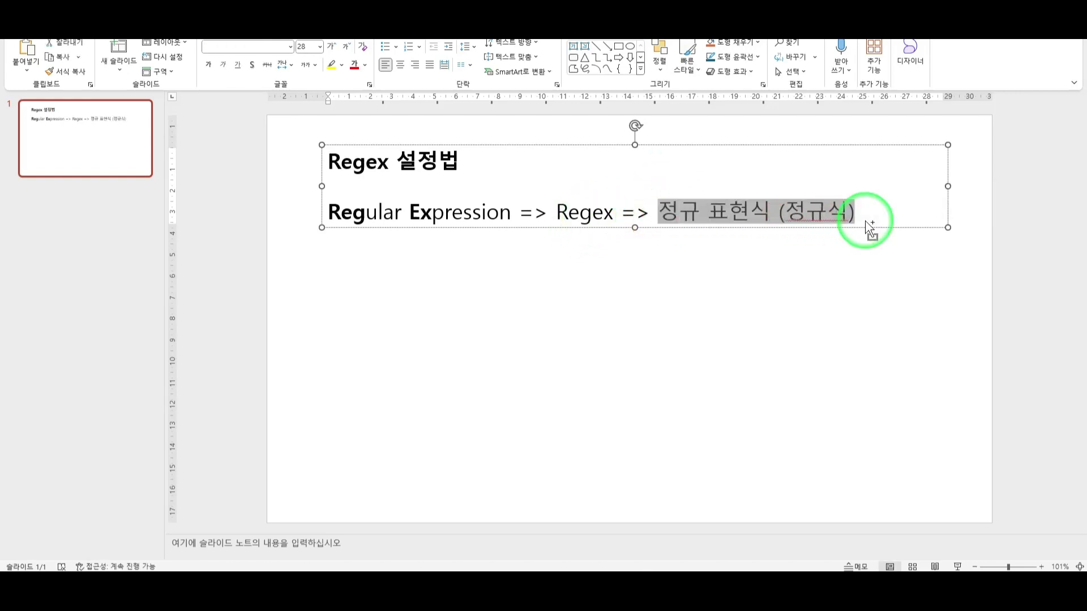
key(ctrl+b)
click(871, 226)
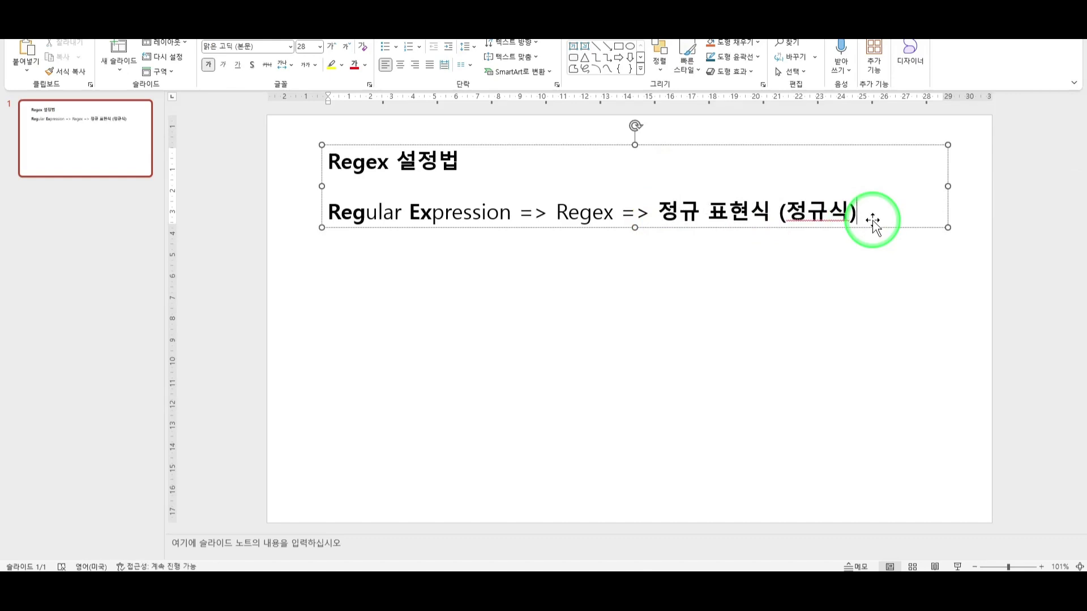
Add a line '뜻 : 특정한 문자열을 패턴화 시켜서 검증할 수 있게 도와주는 기능'.
key(Return)
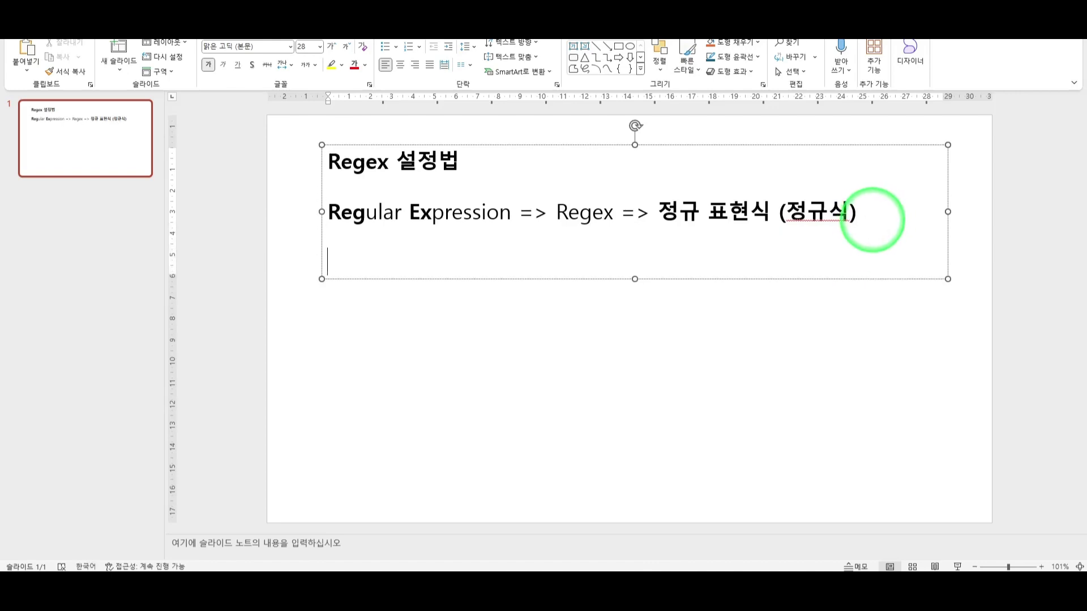
text(뜻 : ㅇ)
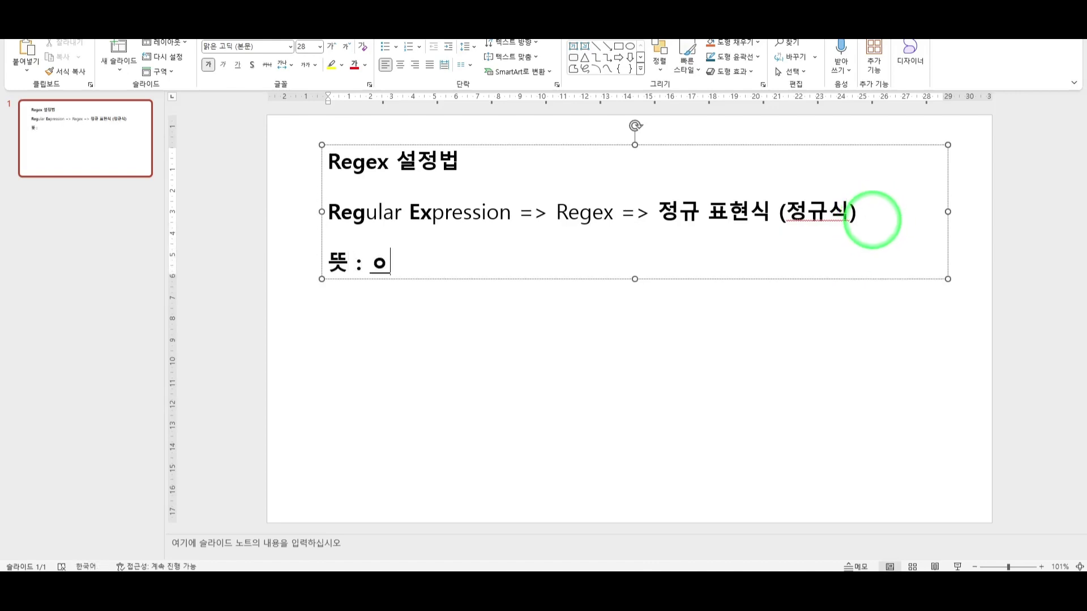
key(BackSpace)
text(특정한)
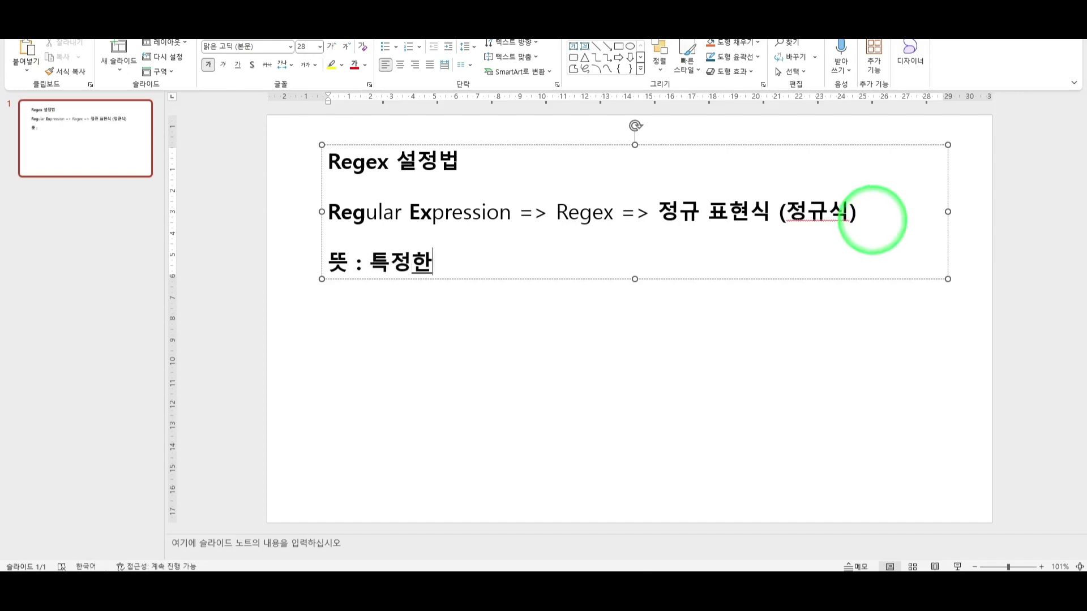
text( 문자열을 )
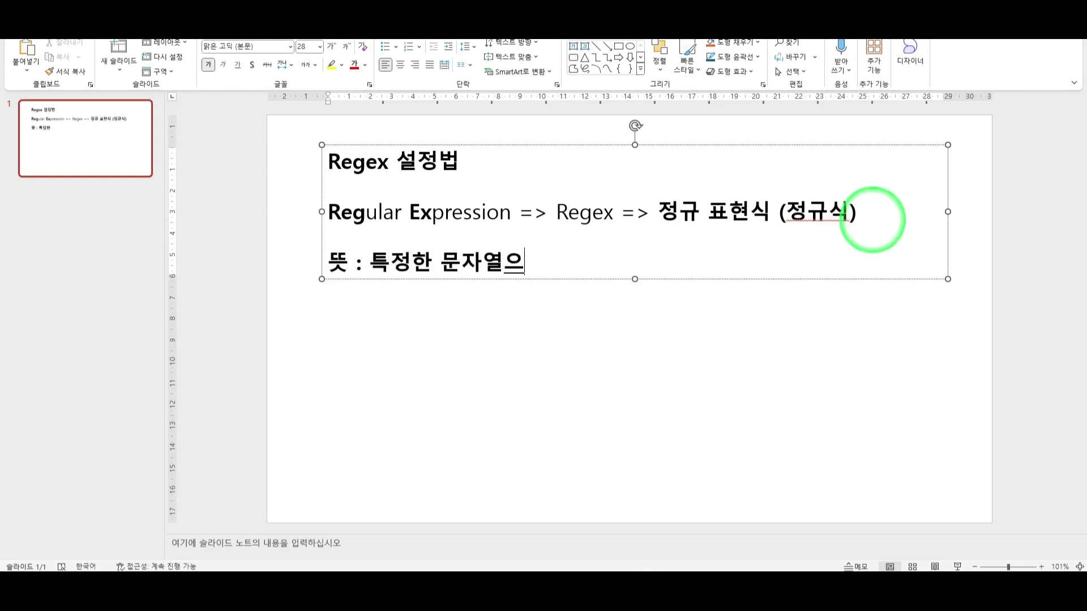
text(패턴화)
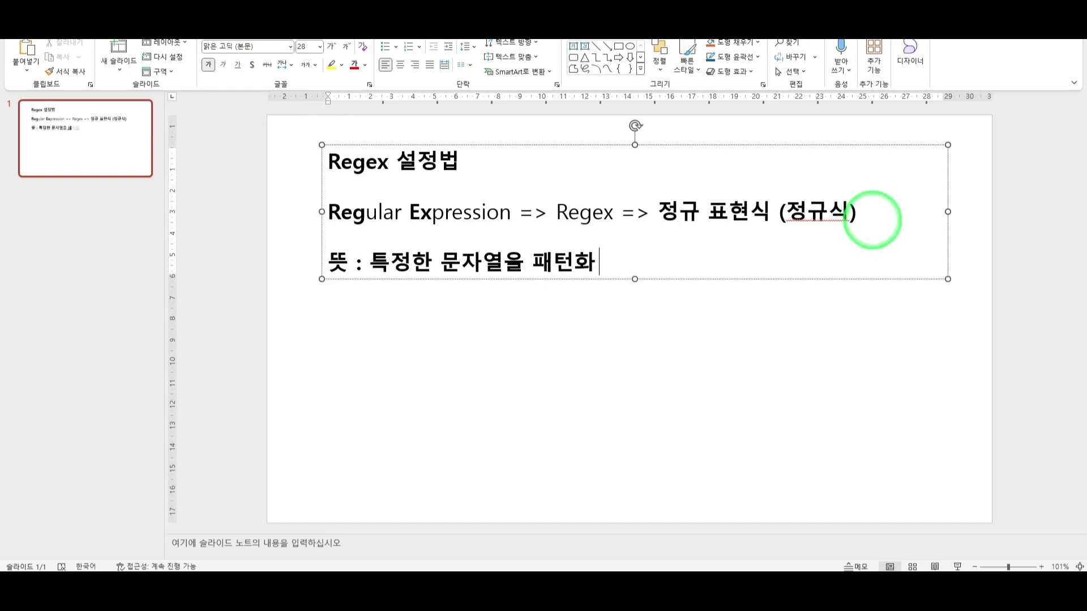
text( 시켜서)
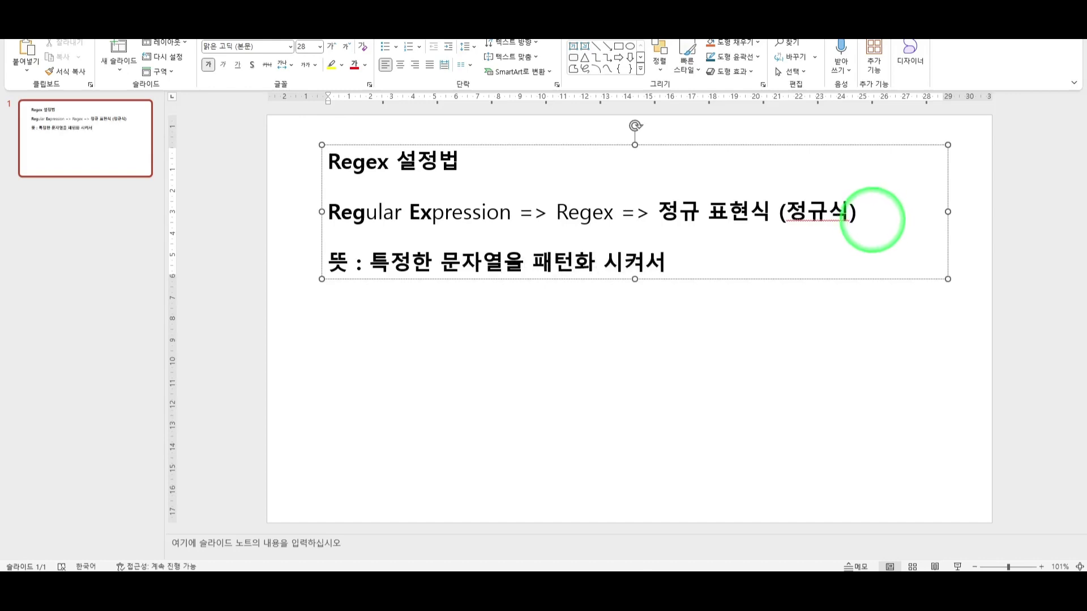
text( 검증할 수 있게 도와주)
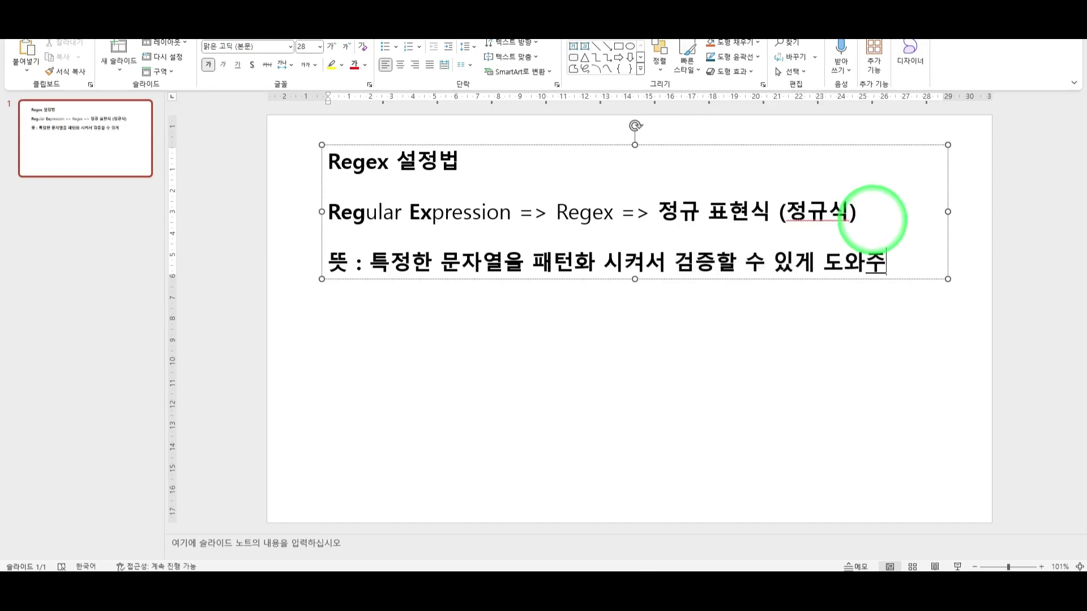
text(는 기능)
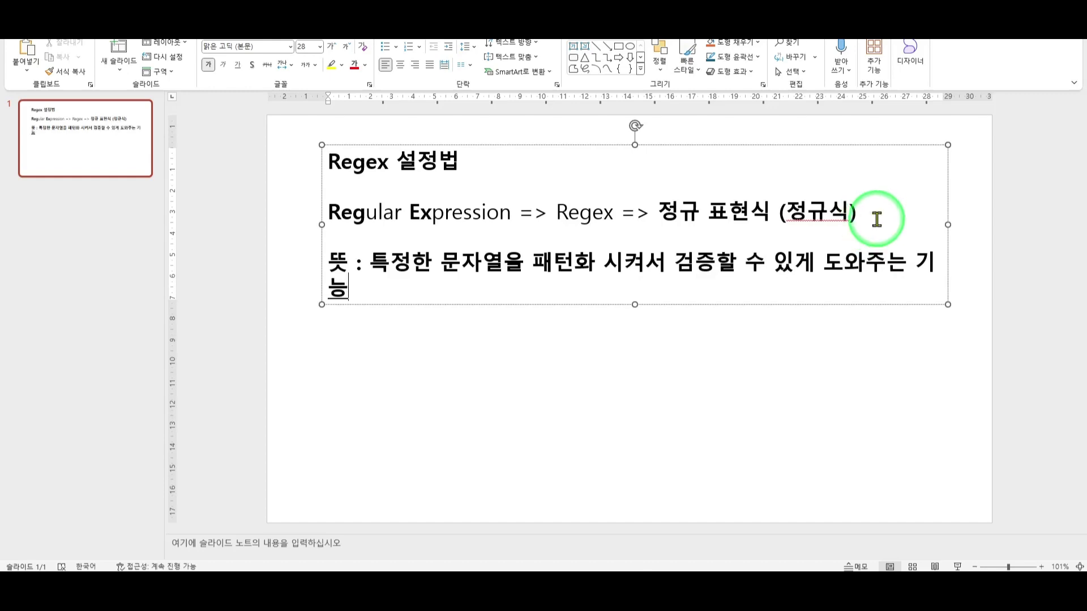
Widen and re-centre the text box, then add the line '시작 : 자바스크립트'.
drag(946, 224, 978, 226)
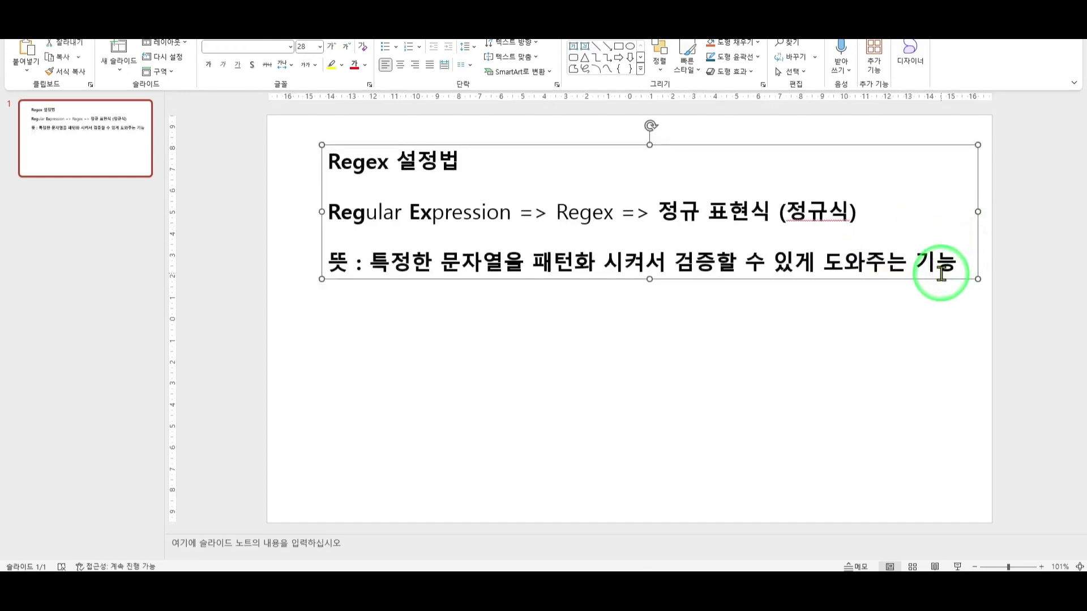
drag(940, 278, 920, 277)
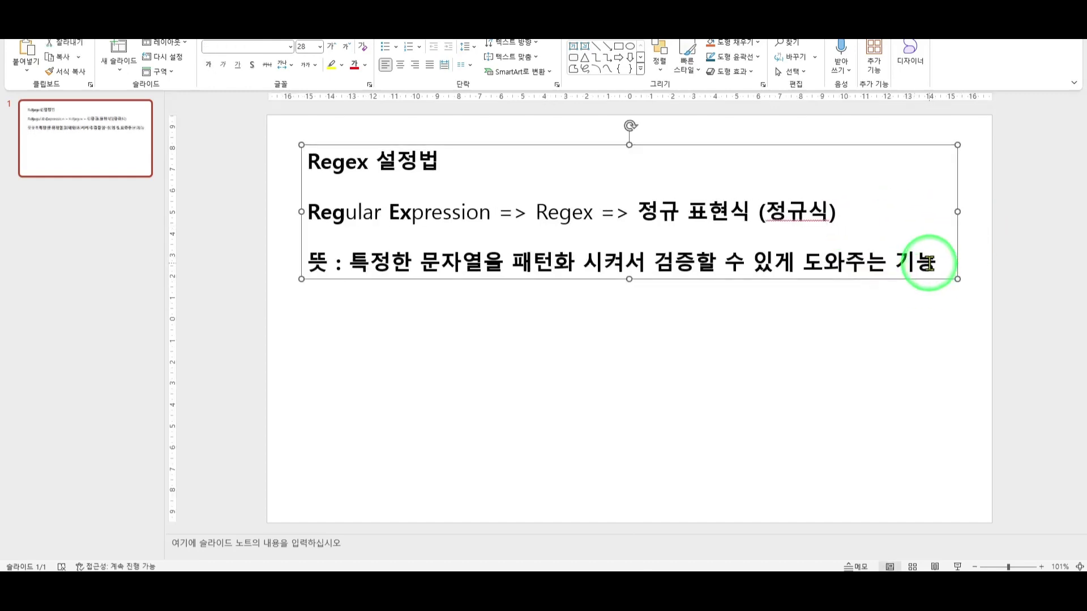
click(929, 262)
click(943, 265)
key(Return)
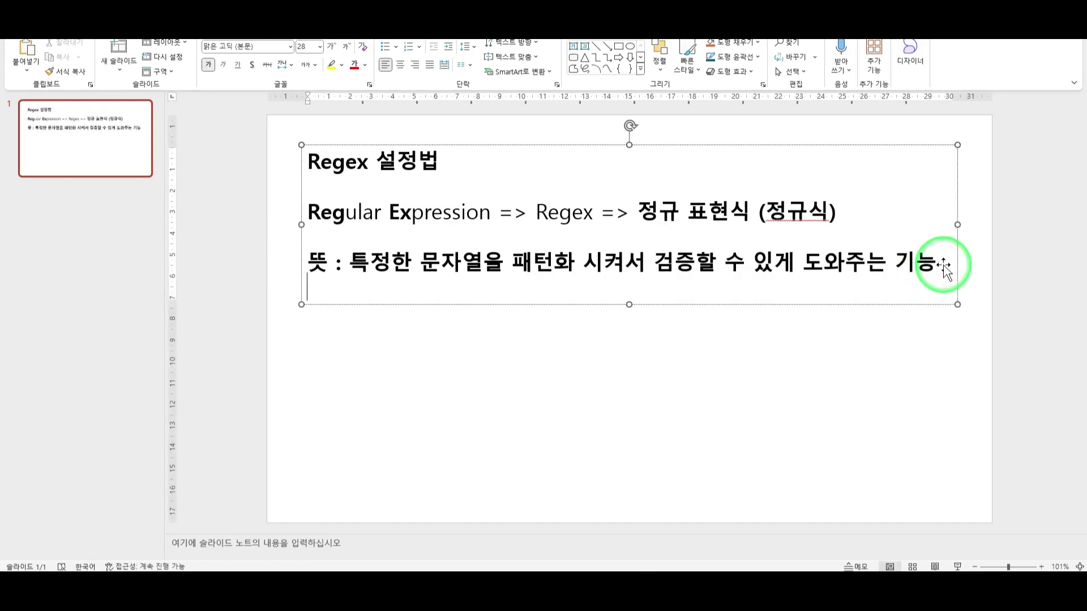
text(시작 : 자바스크립트)
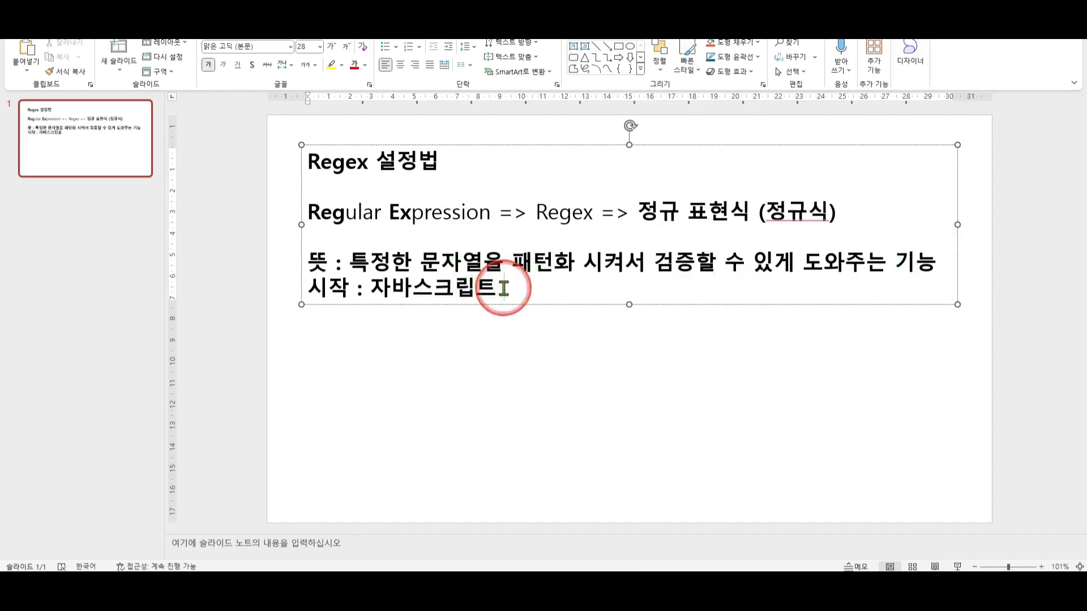
Remove bold from the '시작 : 자바스크립트' line.
drag(492, 291, 332, 298)
click(390, 284)
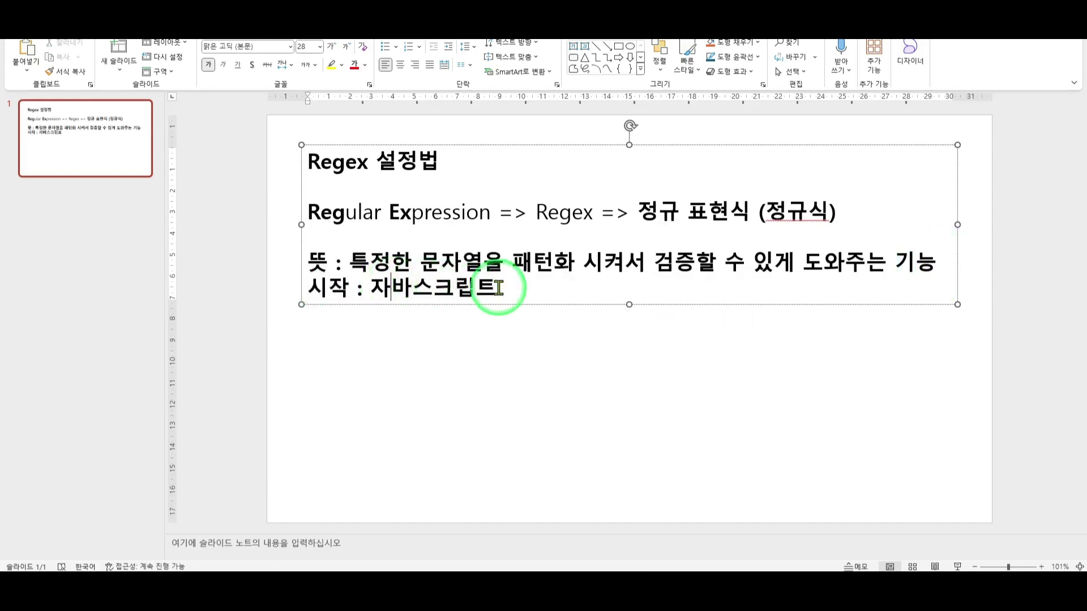
triple_click(503, 291)
key(ctrl+b)
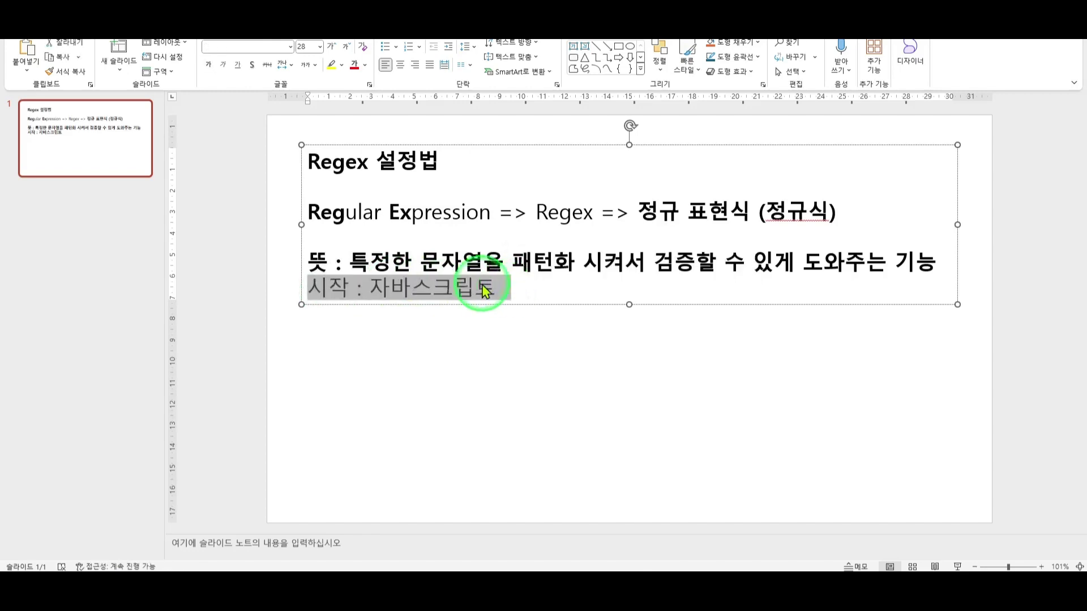
click(675, 261)
drag(674, 261, 695, 261)
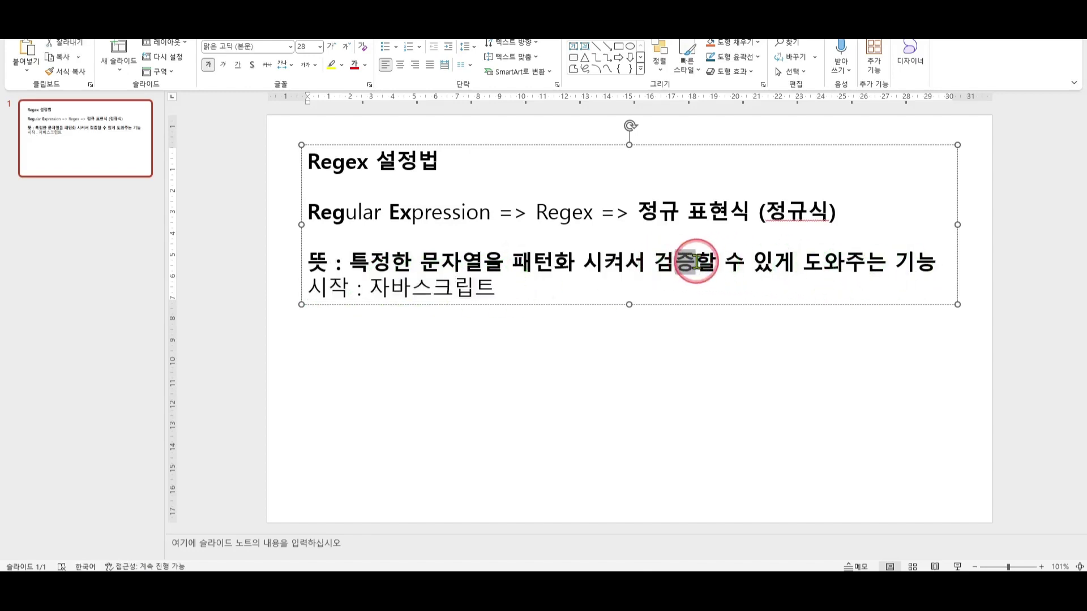
click(694, 261)
click(683, 265)
click(696, 286)
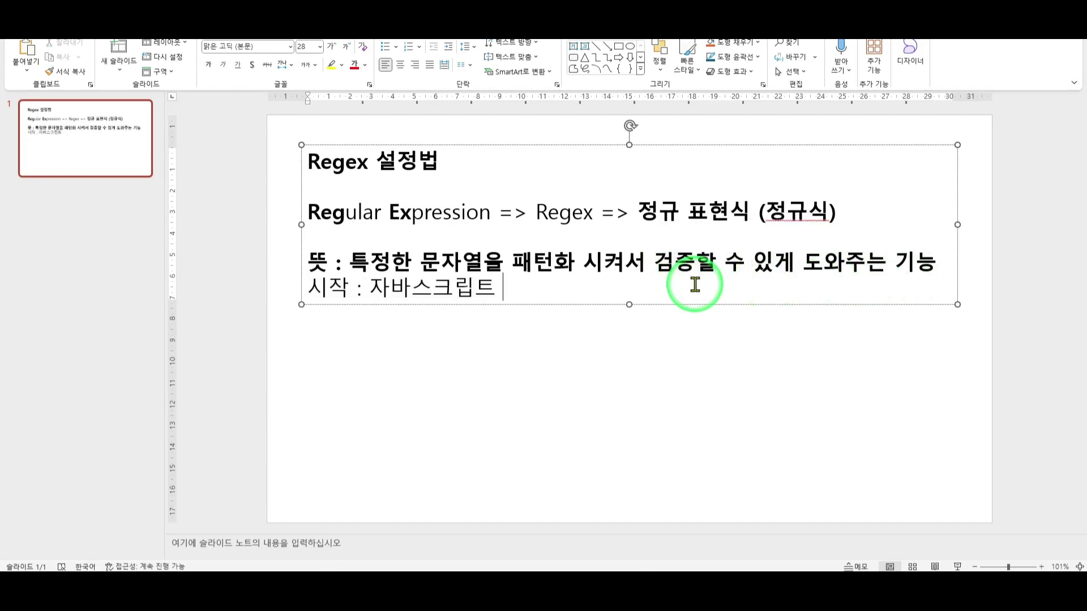
Start an example line: '예제 : 대학생들만 가입할 수 있는 앱'.
key(Return)
key(Return)
text(ㅇ)
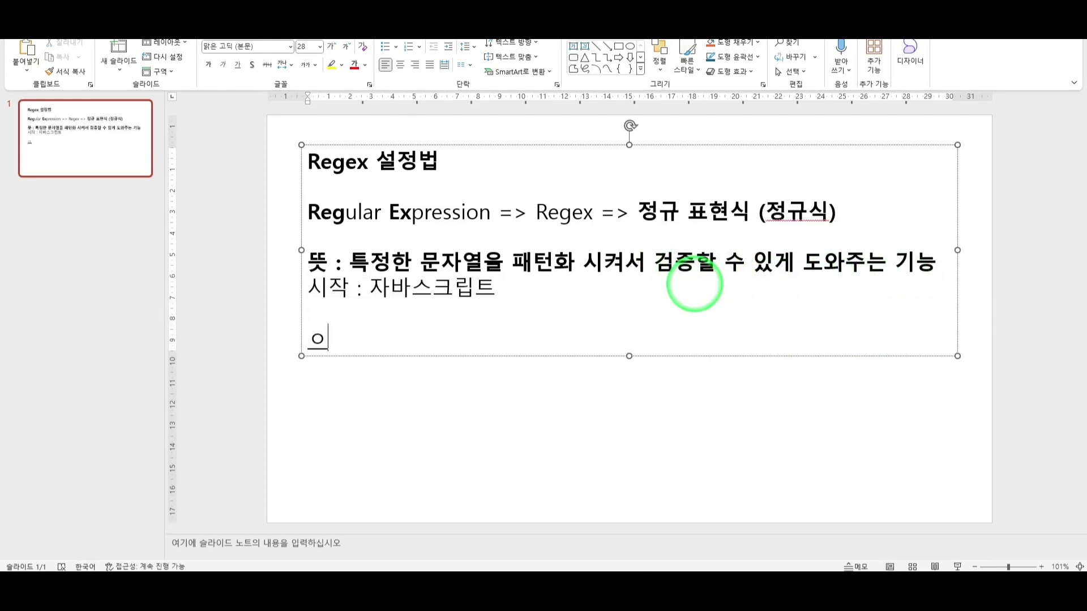
key(BackSpace)
text(예)
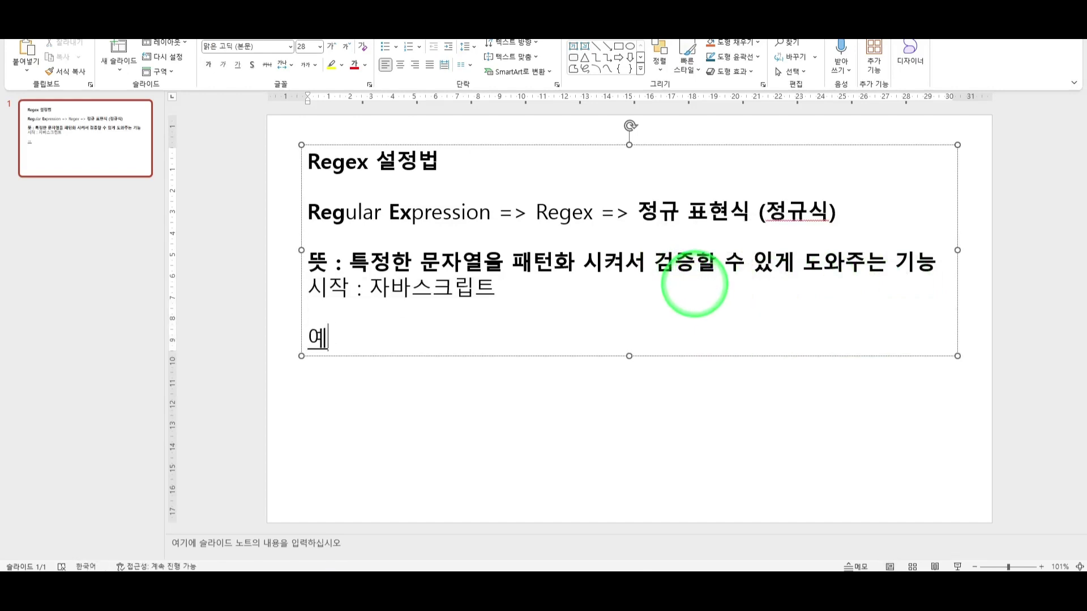
text(제 :)
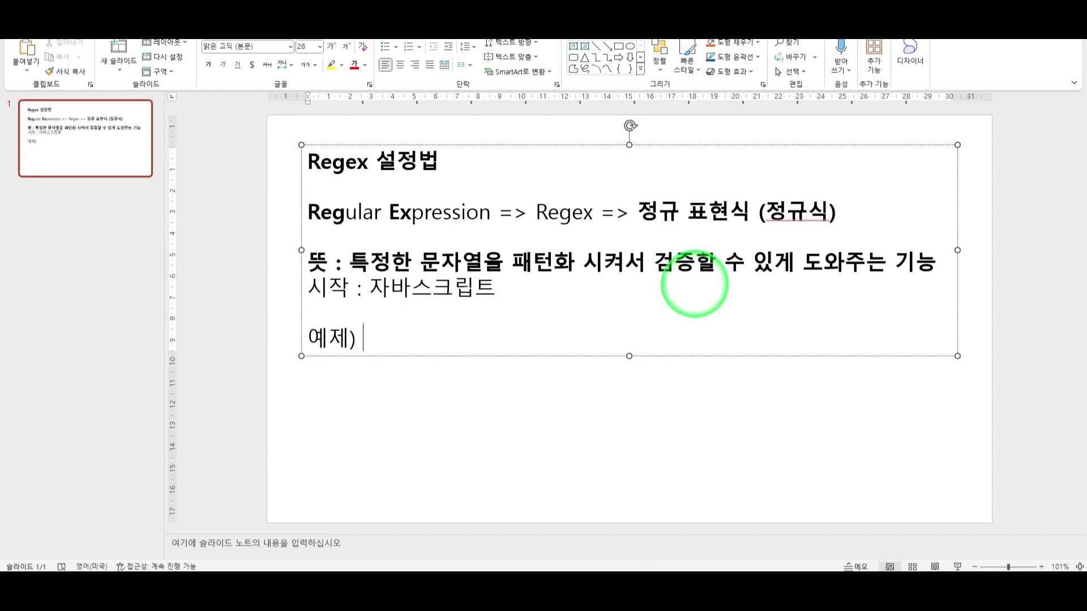
key(Hangul)
text(스)
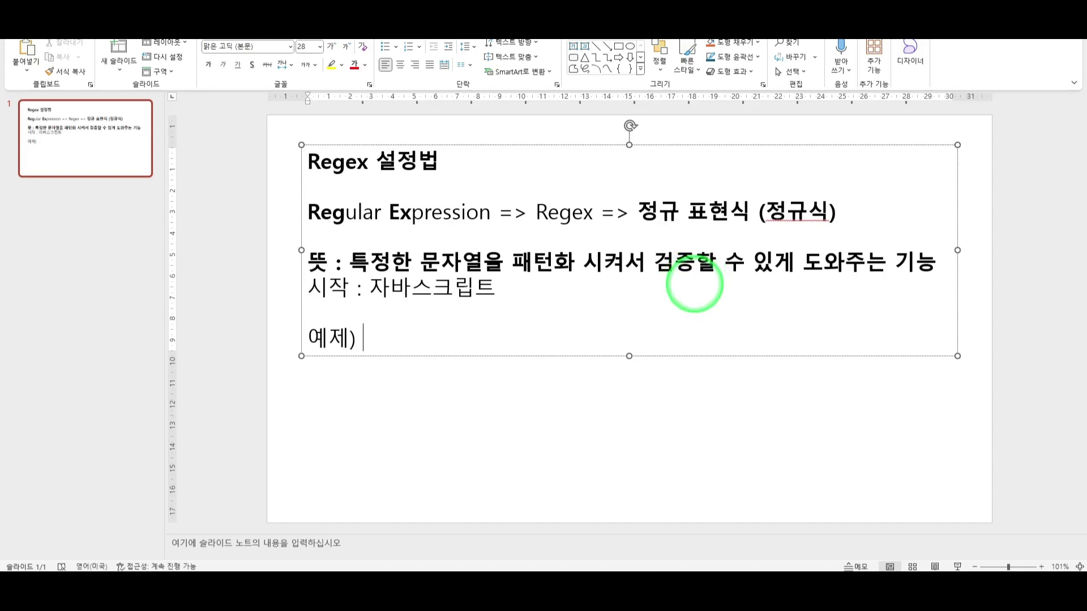
key(Hangul)
text(대학새)
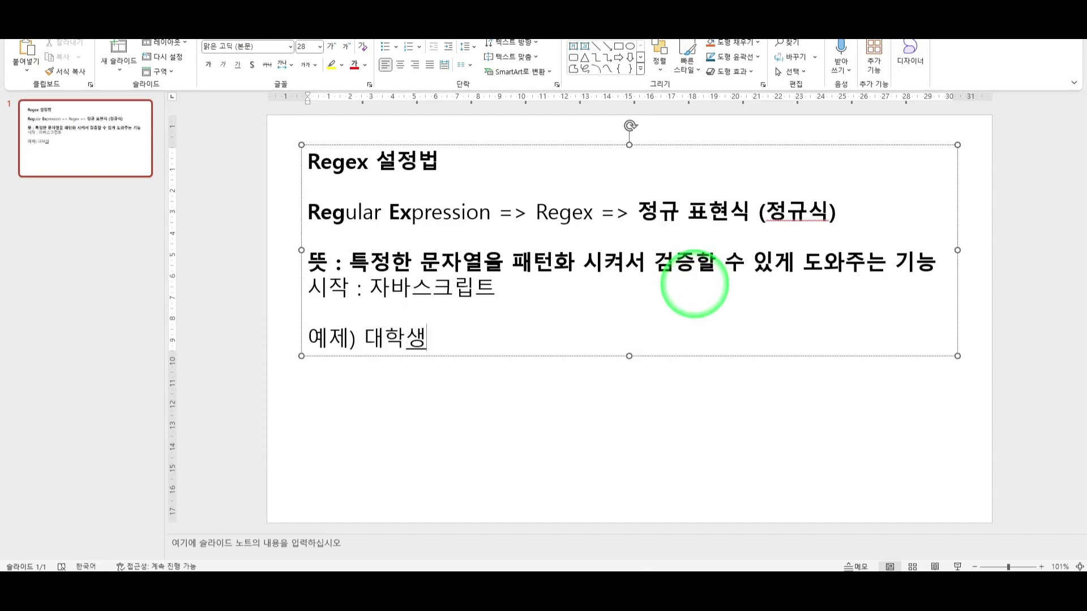
text(들만 )
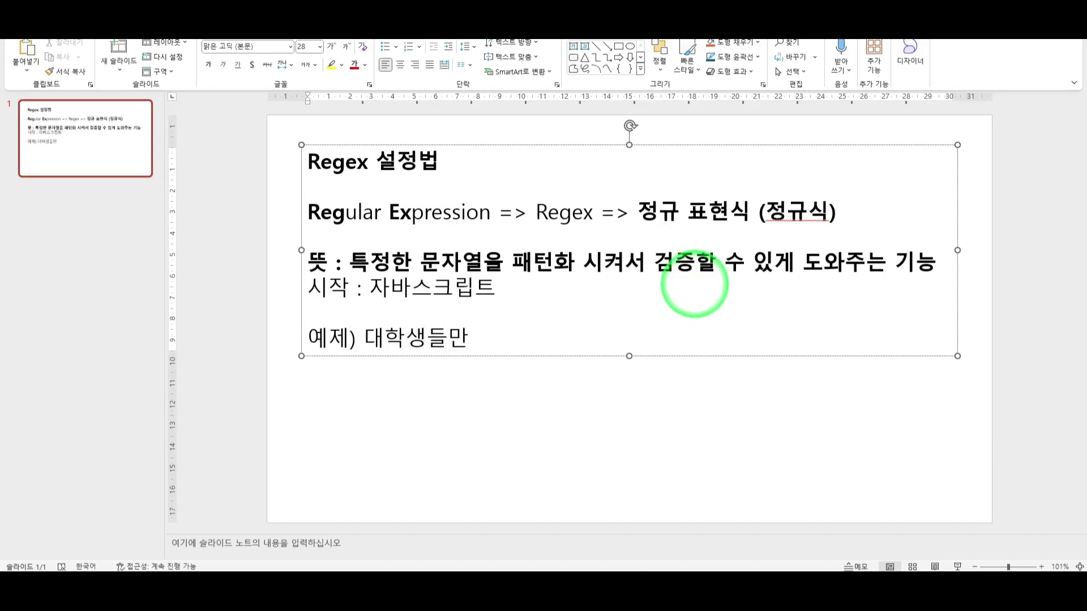
text(가입할 수 있ㄴ)
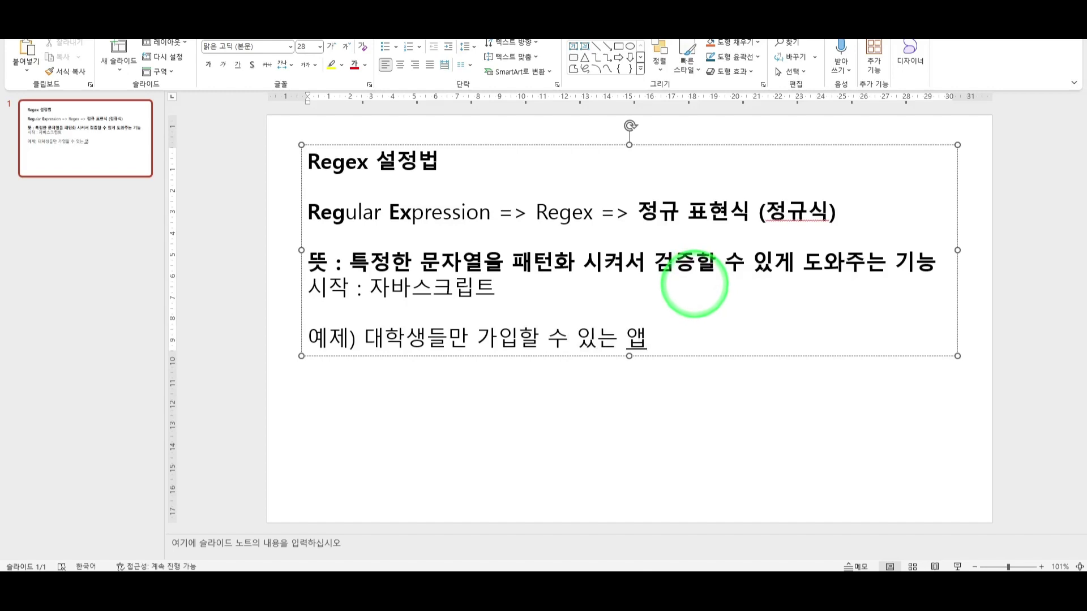
text(는 앱)
Add '대학생용 이메일로만 가입이 가능하다.' and begin the sample address 'example@'.
key(Return)
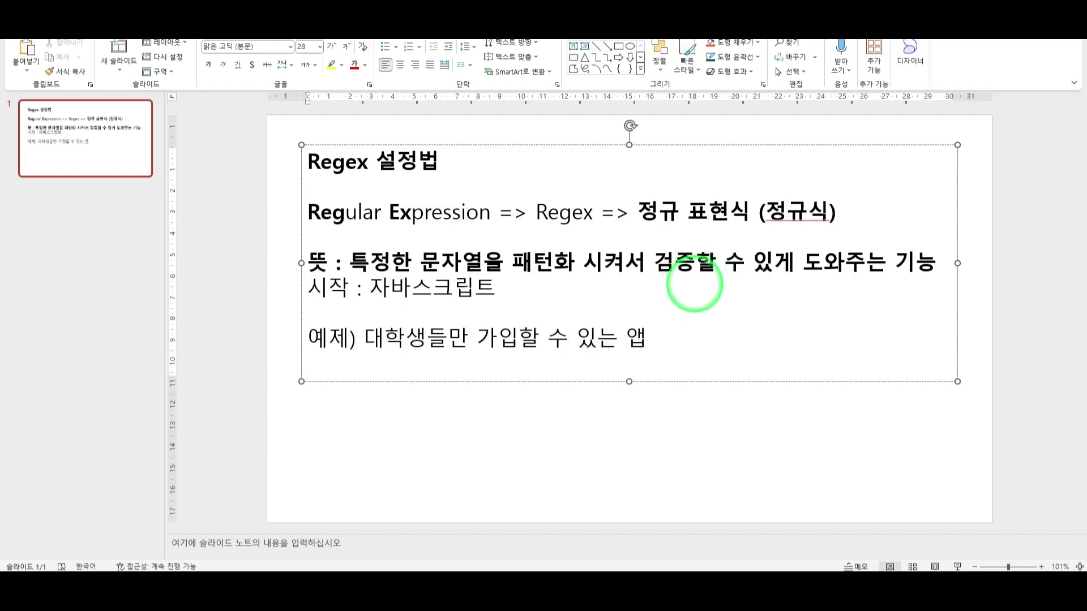
text(대학생)
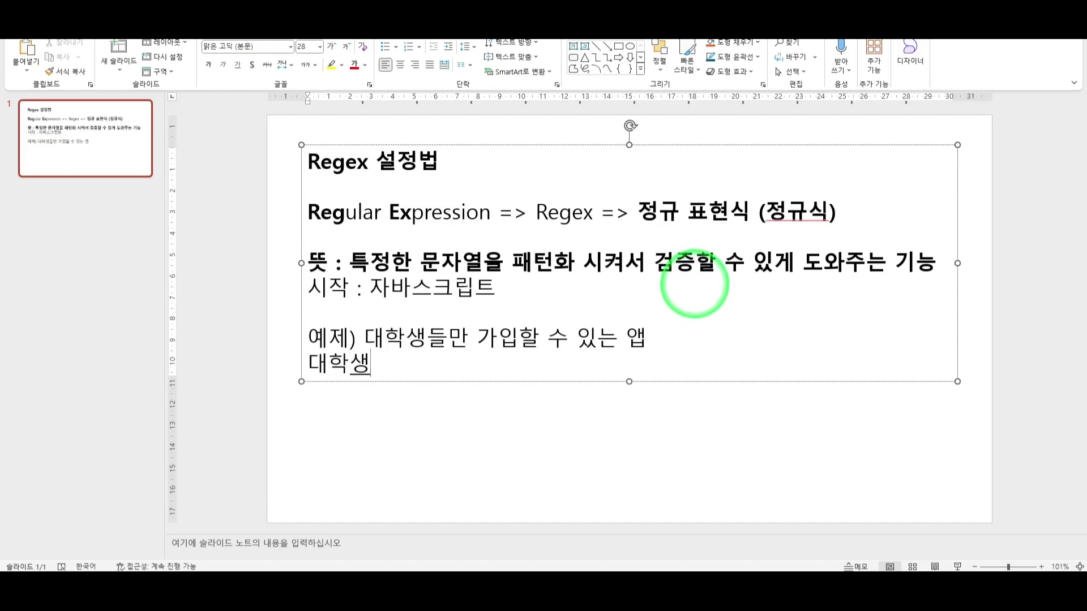
text(용 이메일로)
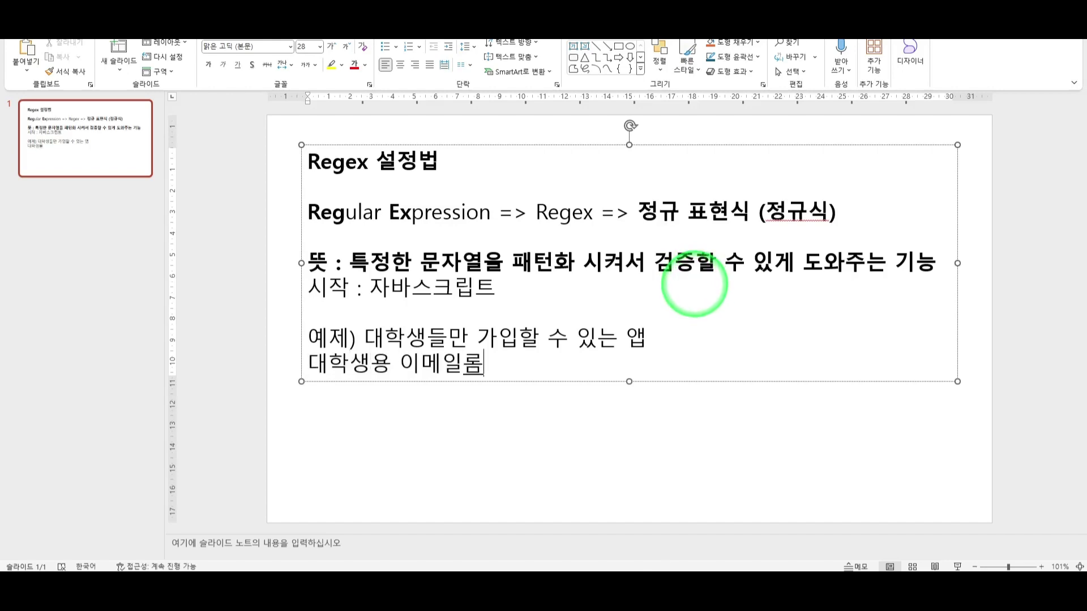
text(만 가입이 )
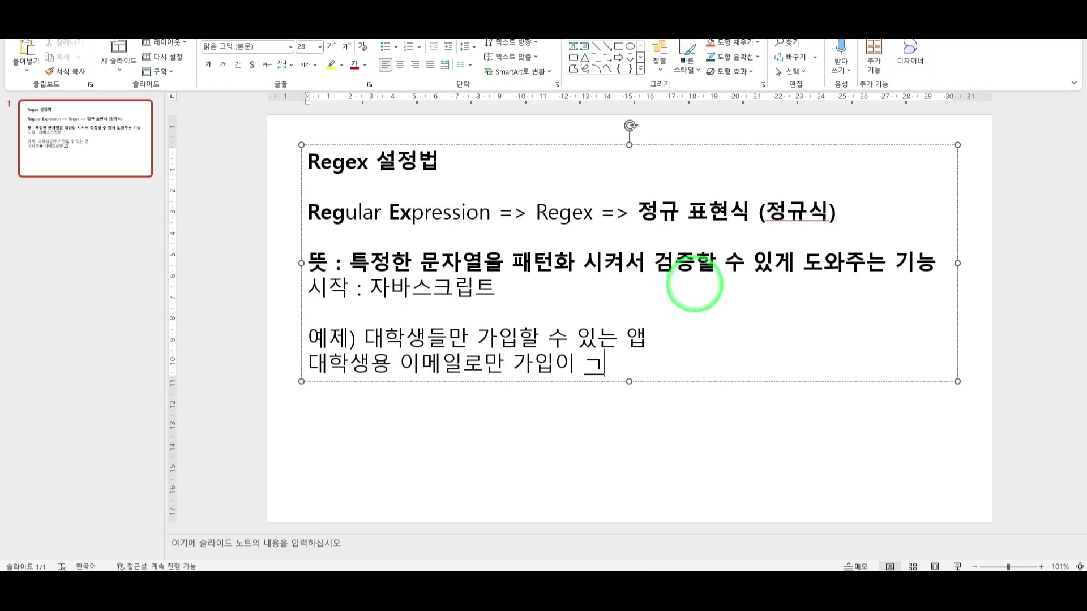
text(가능하다.)
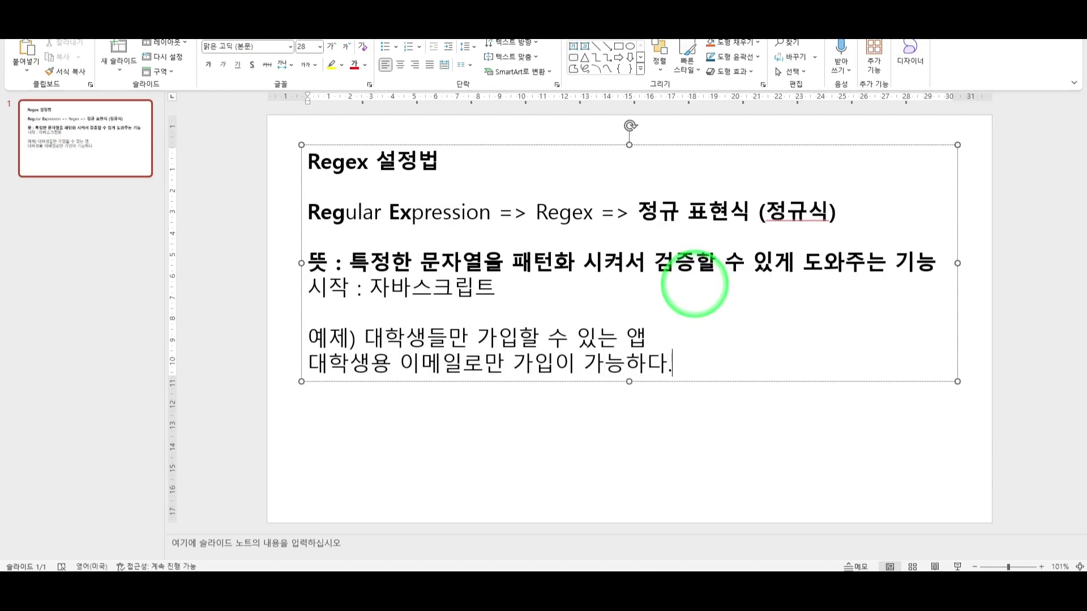
key(Return)
key(Return)
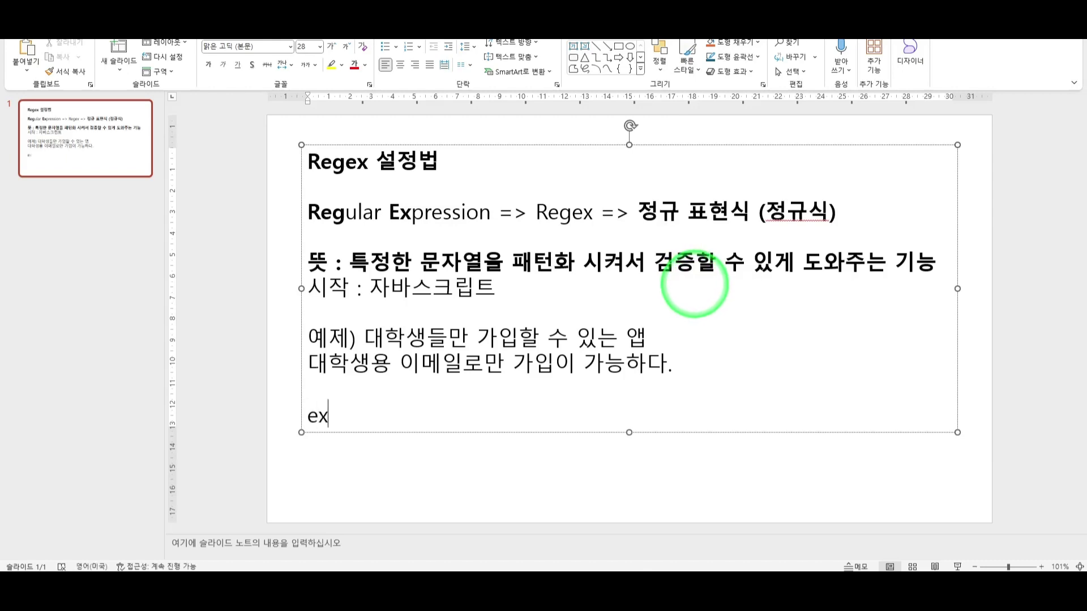
text(example@the100school.ac.kr)
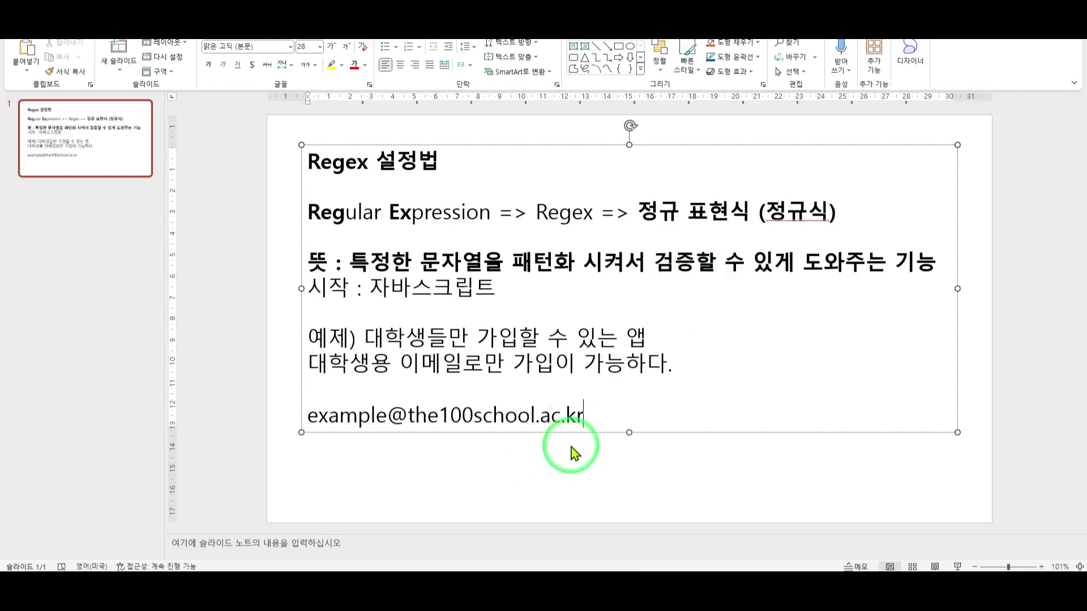
Colour the @ red and make .ac.kr bold red in the sample address.
drag(395, 421, 405, 427)
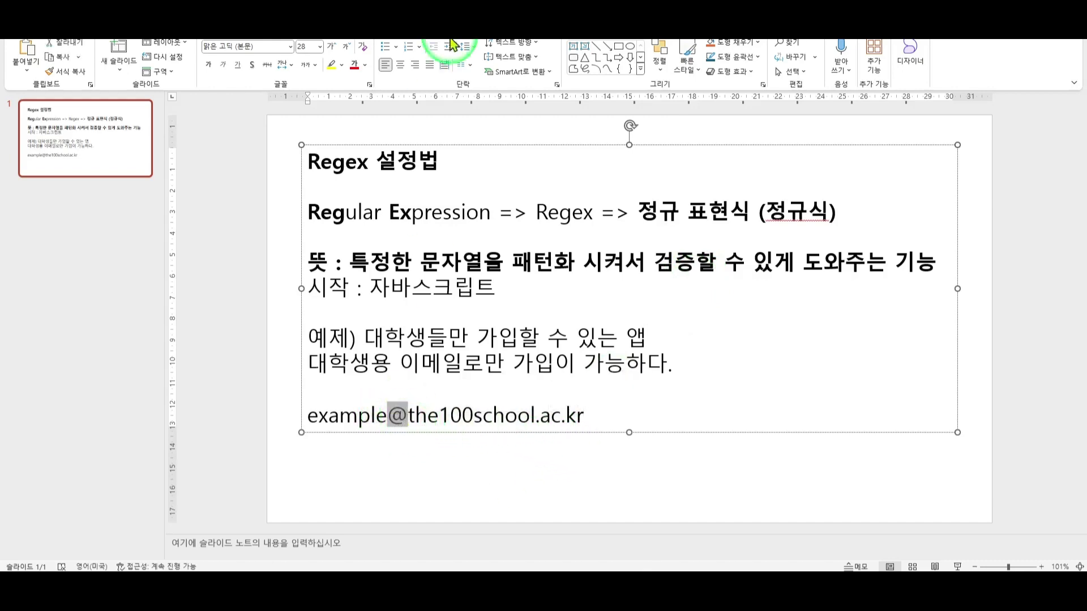
click(354, 67)
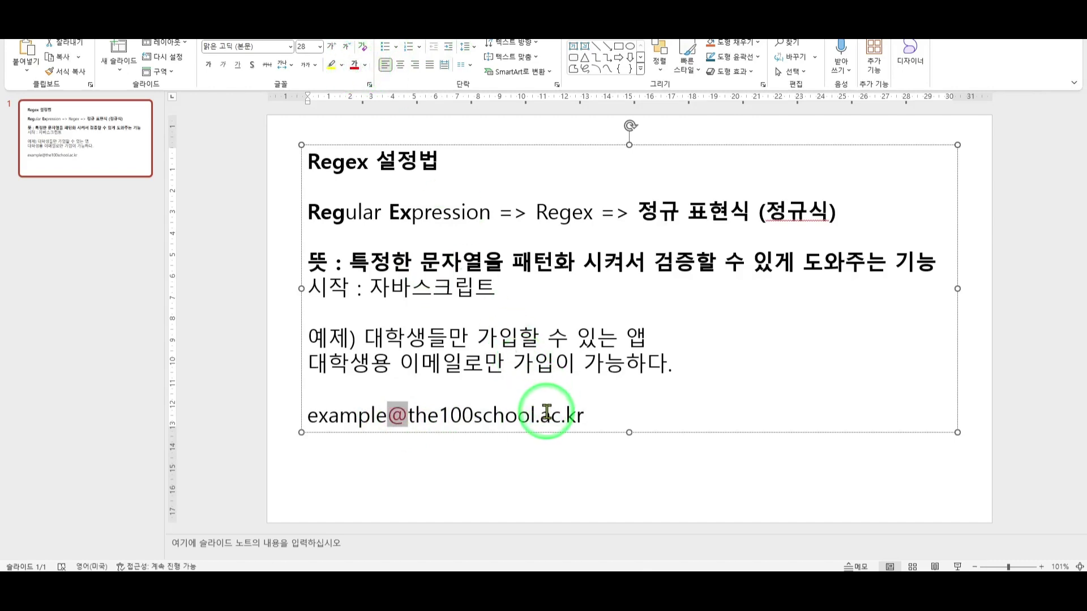
click(537, 417)
drag(538, 418, 588, 418)
click(353, 66)
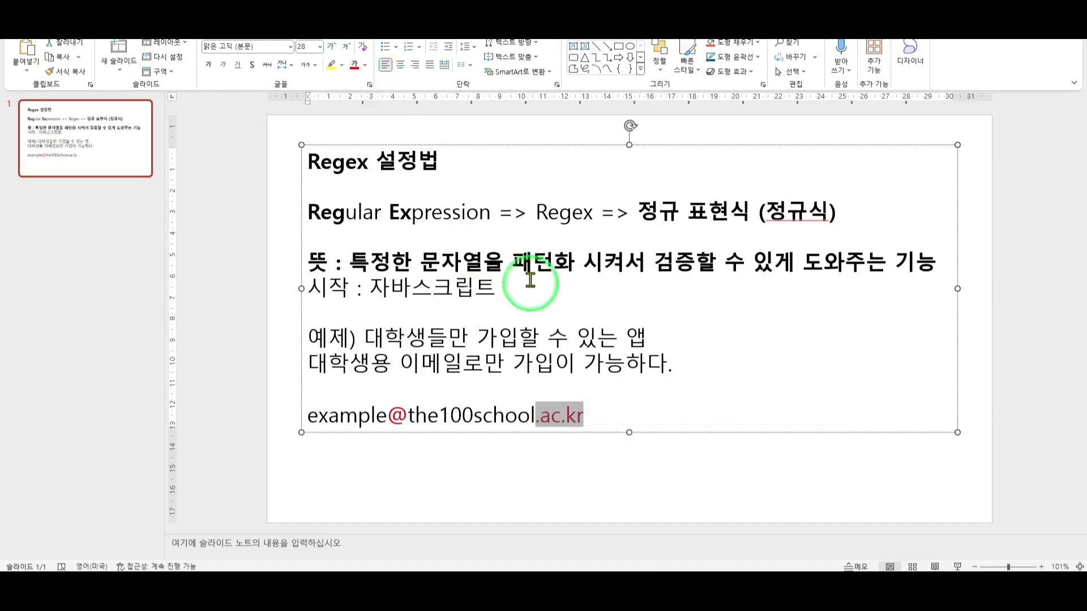
key(ctrl+b)
Reselect the @, school name and .ac.kr to check the formatting, then deselect.
drag(408, 418, 388, 418)
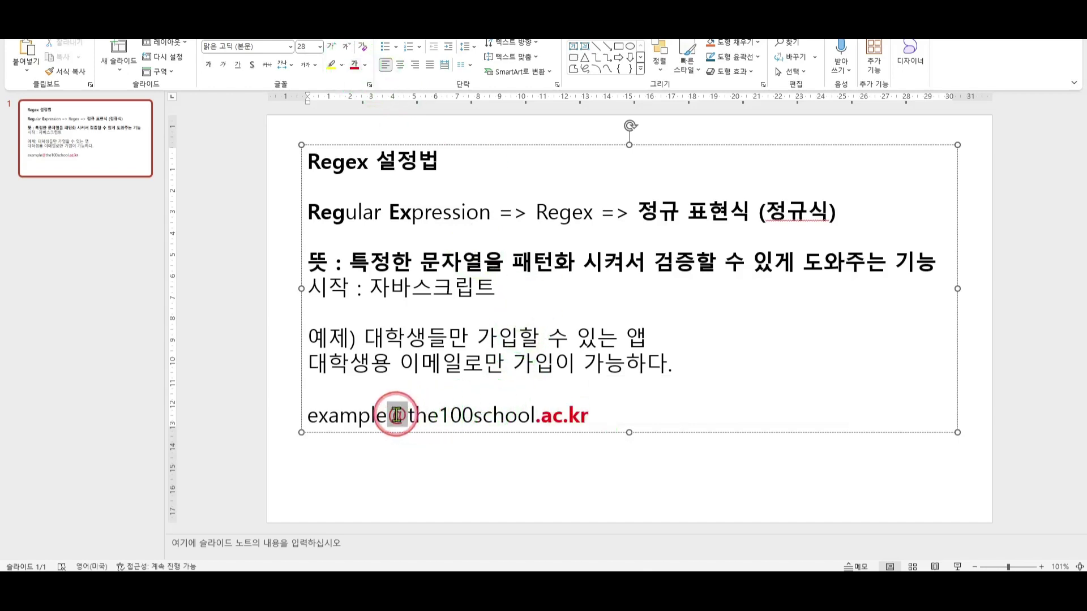
double_click(508, 426)
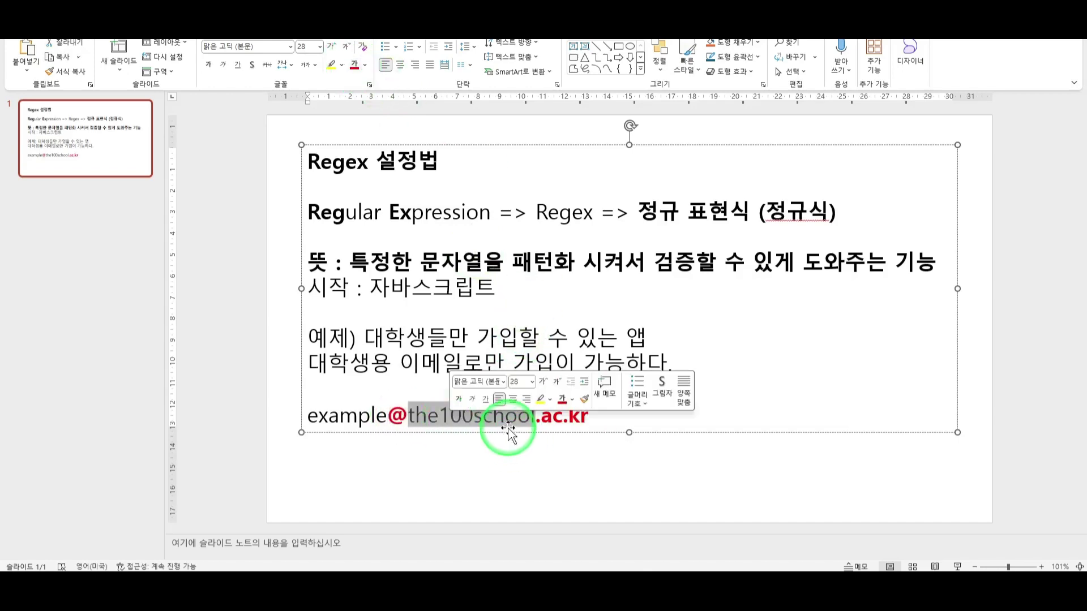
click(472, 448)
double_click(434, 417)
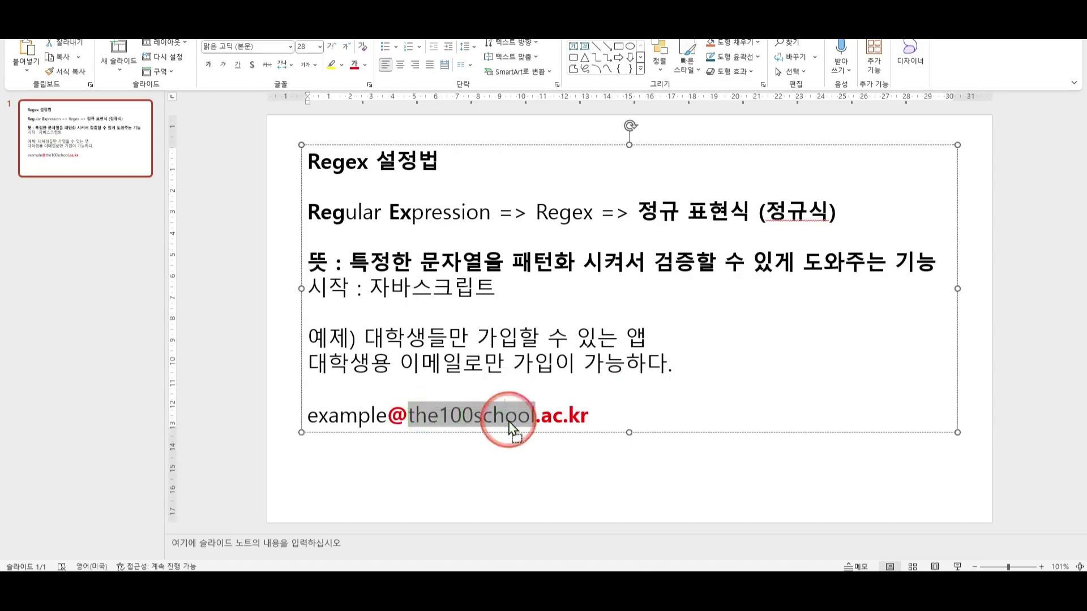
click(590, 425)
double_click(477, 418)
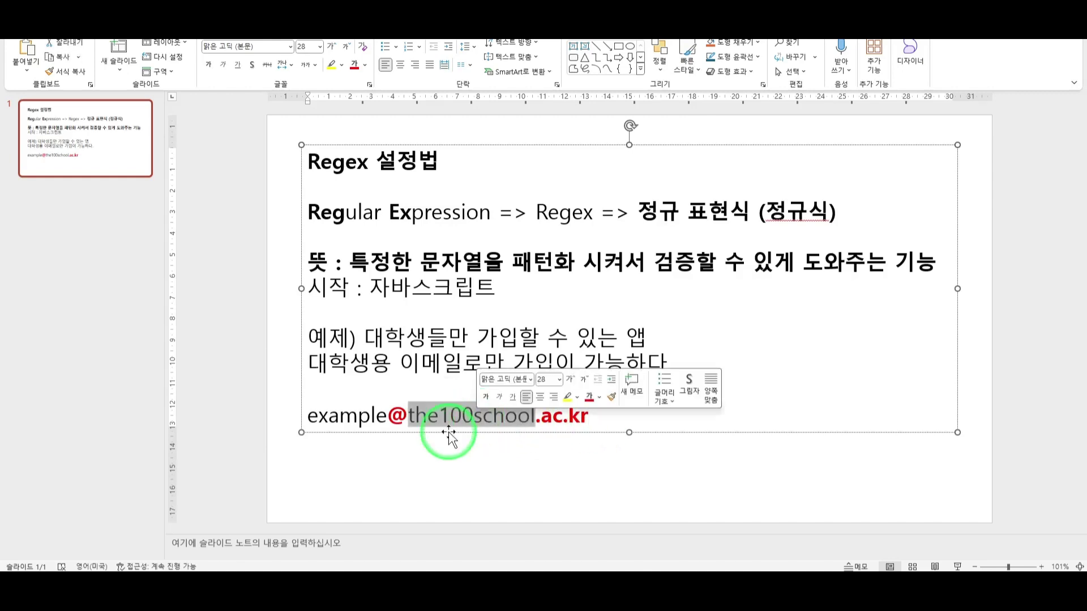
double_click(397, 416)
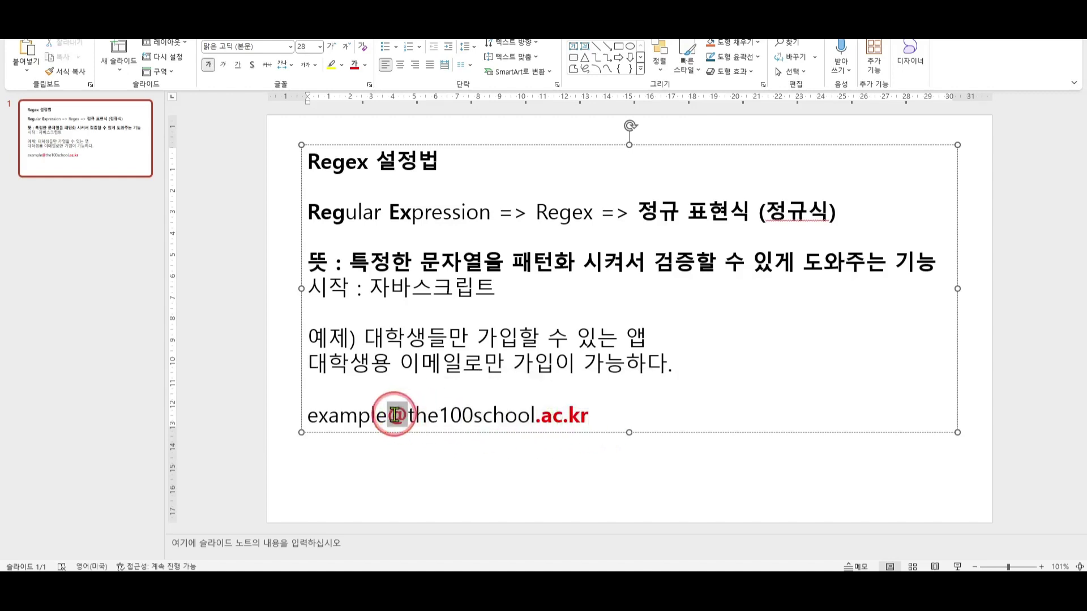
drag(541, 418, 560, 417)
drag(569, 418, 535, 418)
click(589, 418)
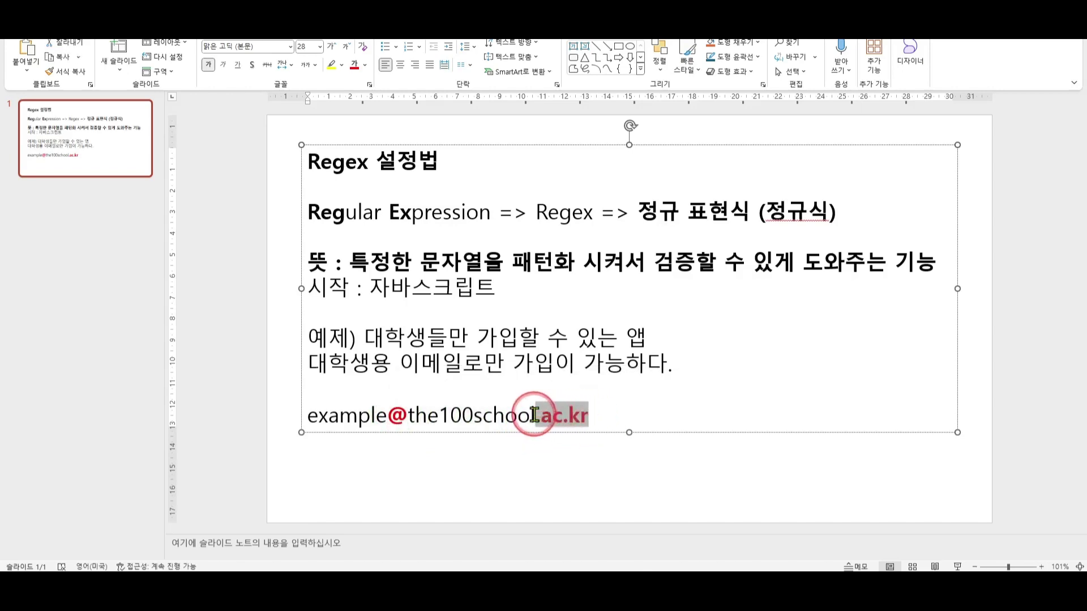
double_click(407, 420)
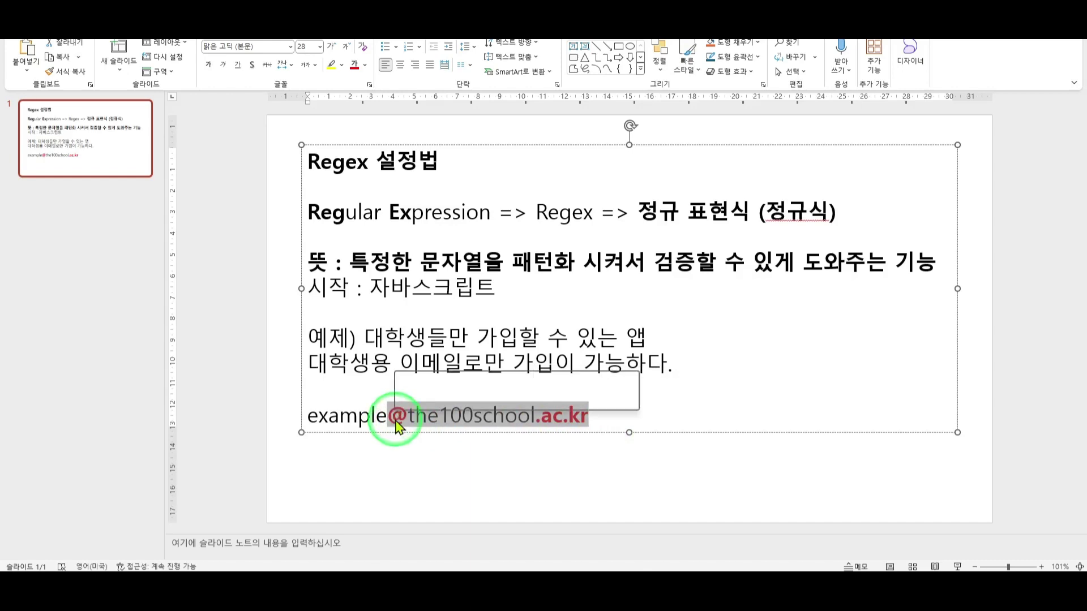
drag(396, 413, 408, 412)
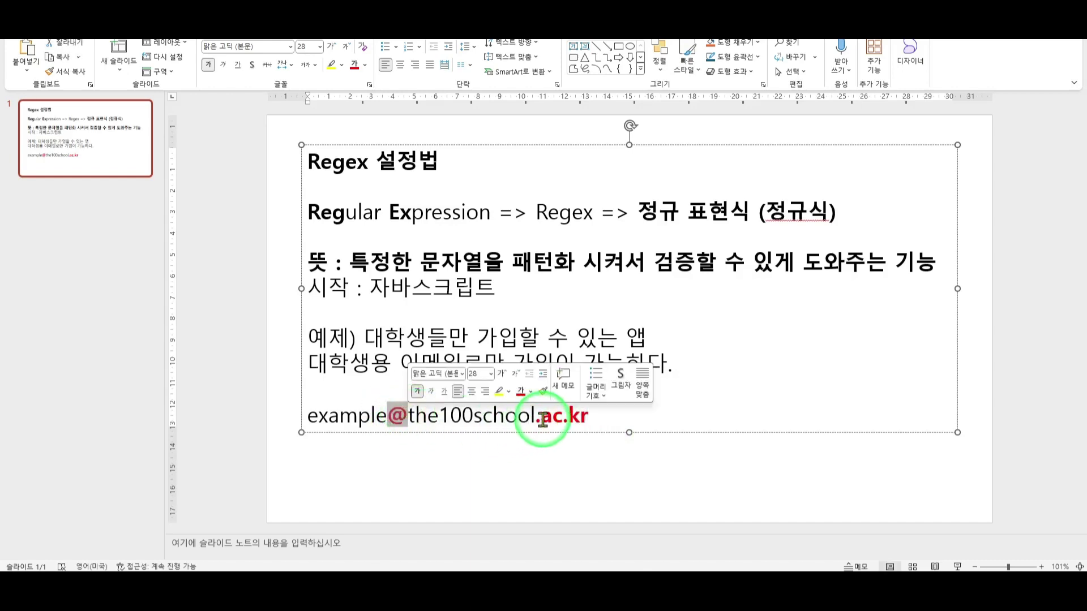
click(541, 453)
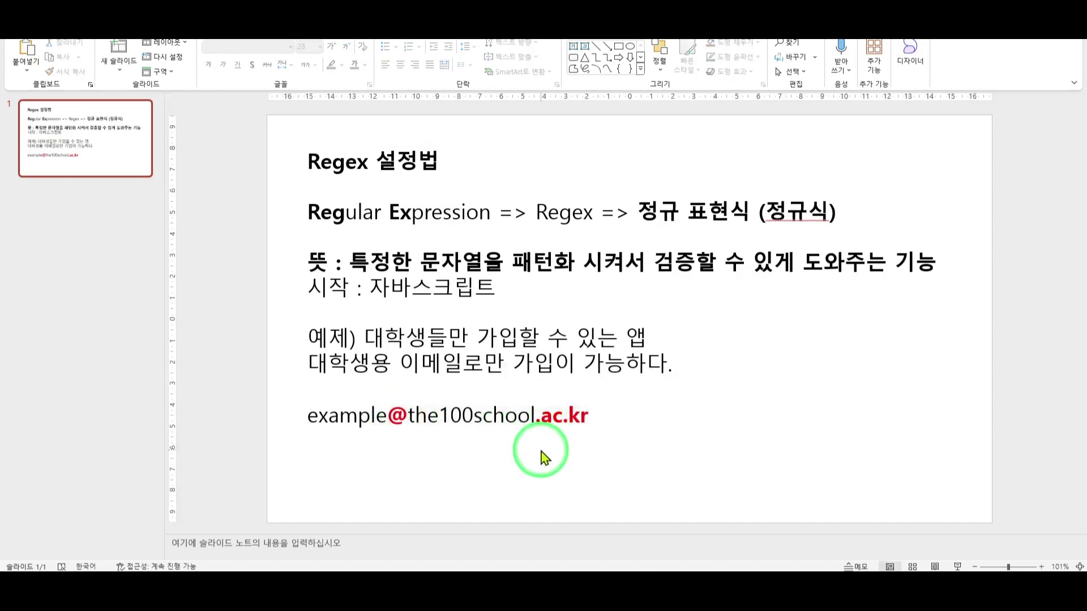
Draw short underlines beneath the @ and the .ac.kr ending.
click(595, 54)
drag(387, 424, 409, 429)
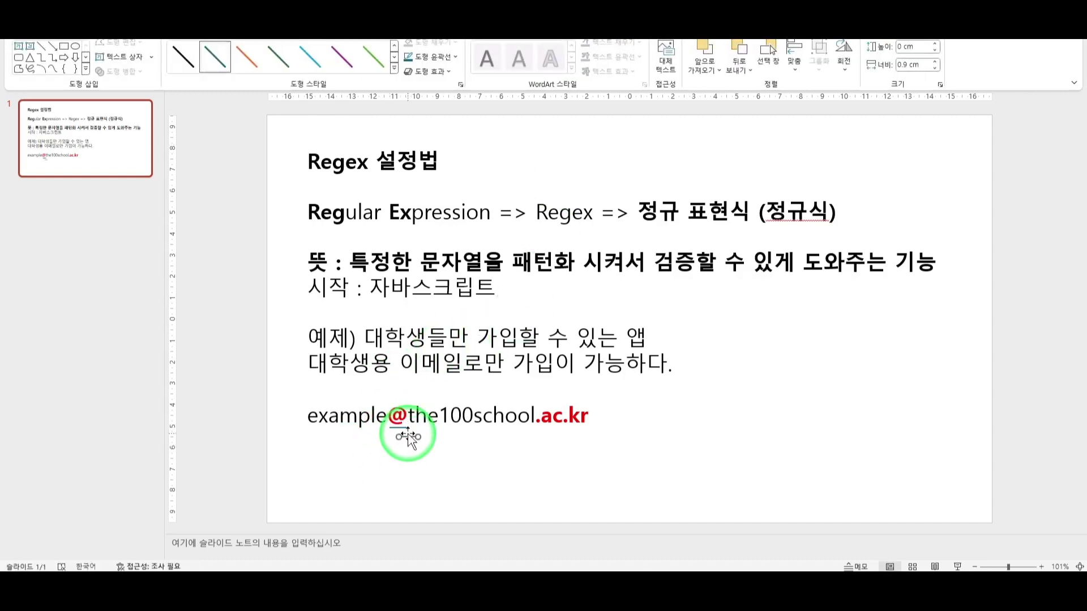
drag(537, 432, 555, 428)
click(553, 429)
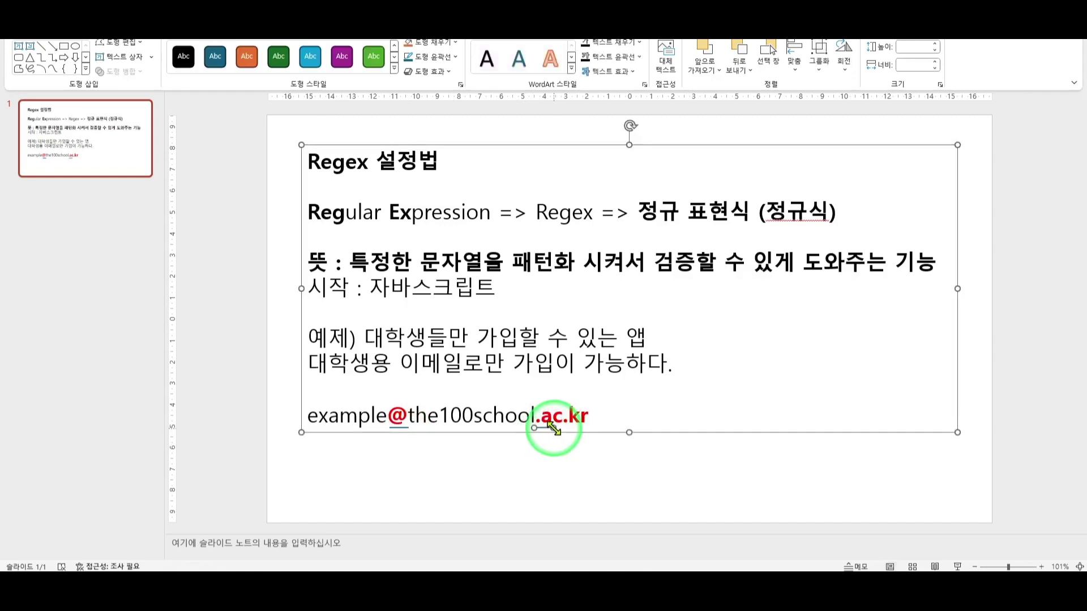
key(Escape)
click(553, 429)
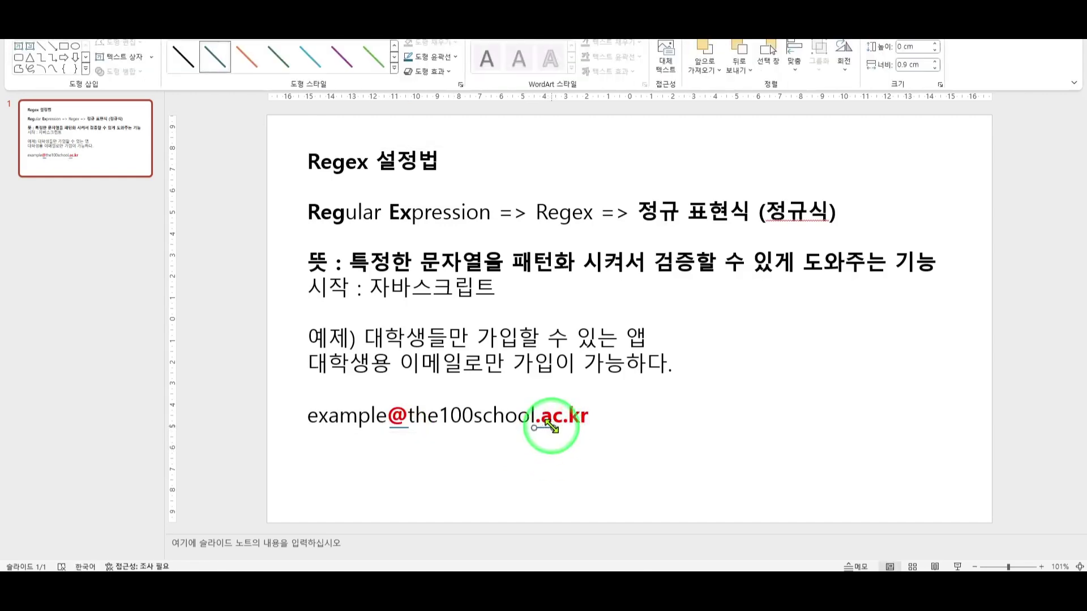
drag(555, 428, 585, 428)
key(Escape)
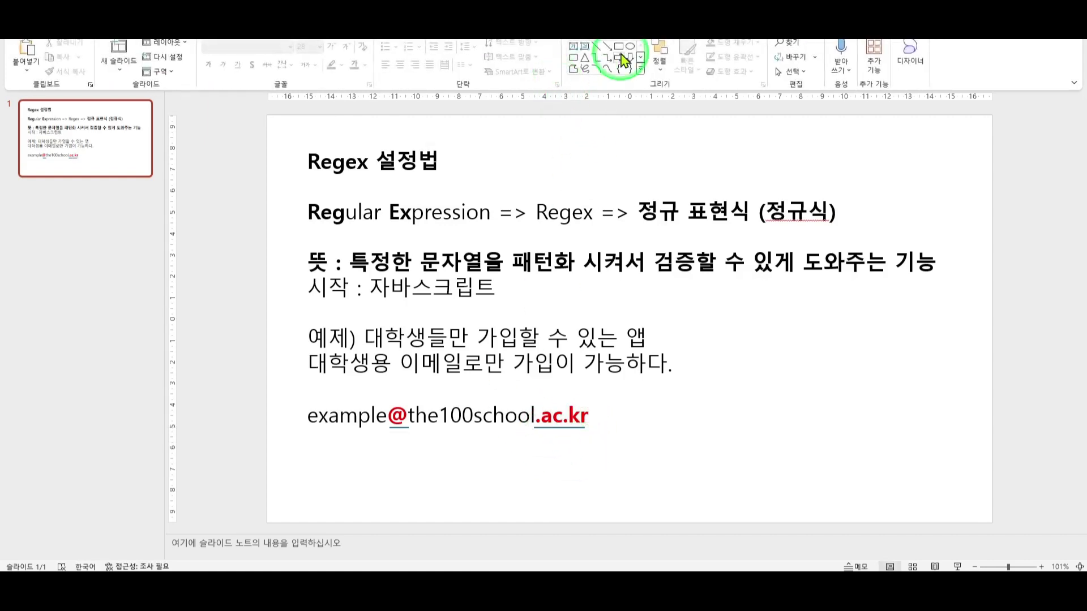
Add a rectangle below the e-mail address labelled 'Regex 처리'.
click(575, 58)
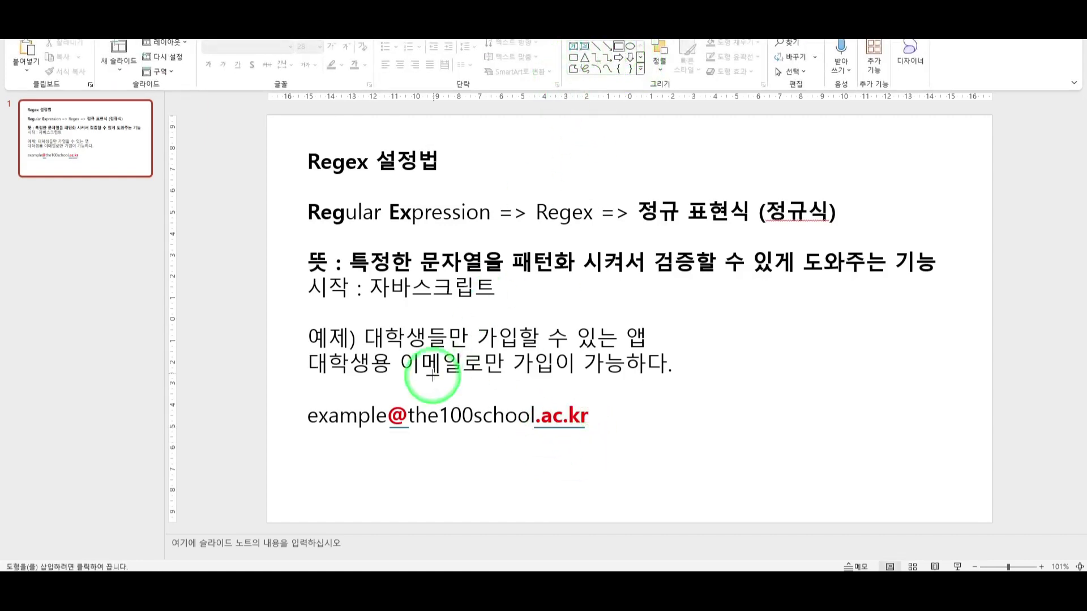
drag(418, 456, 554, 483)
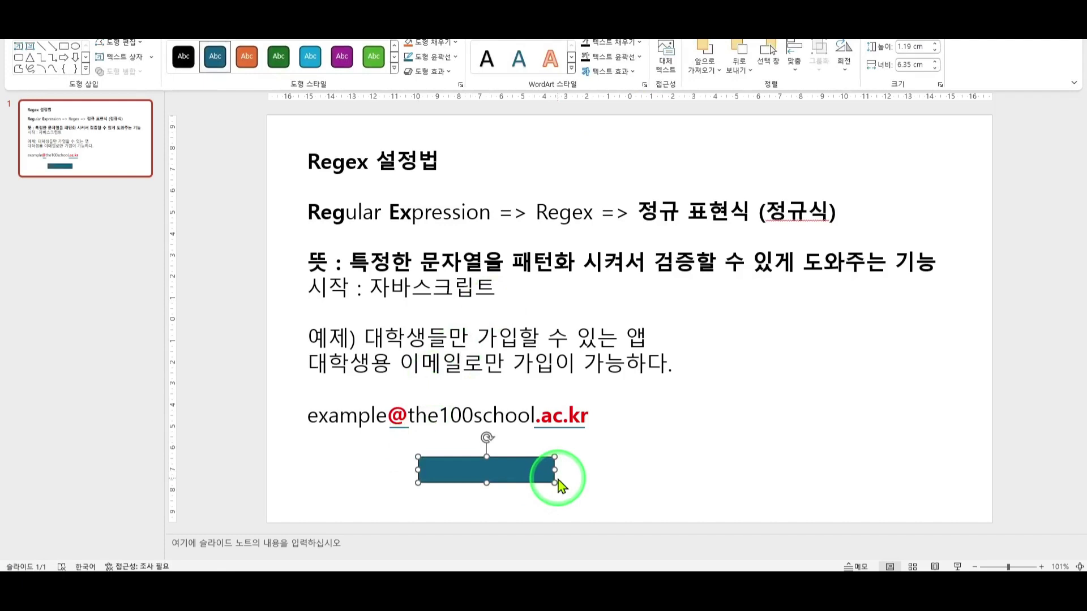
key(BackSpace)
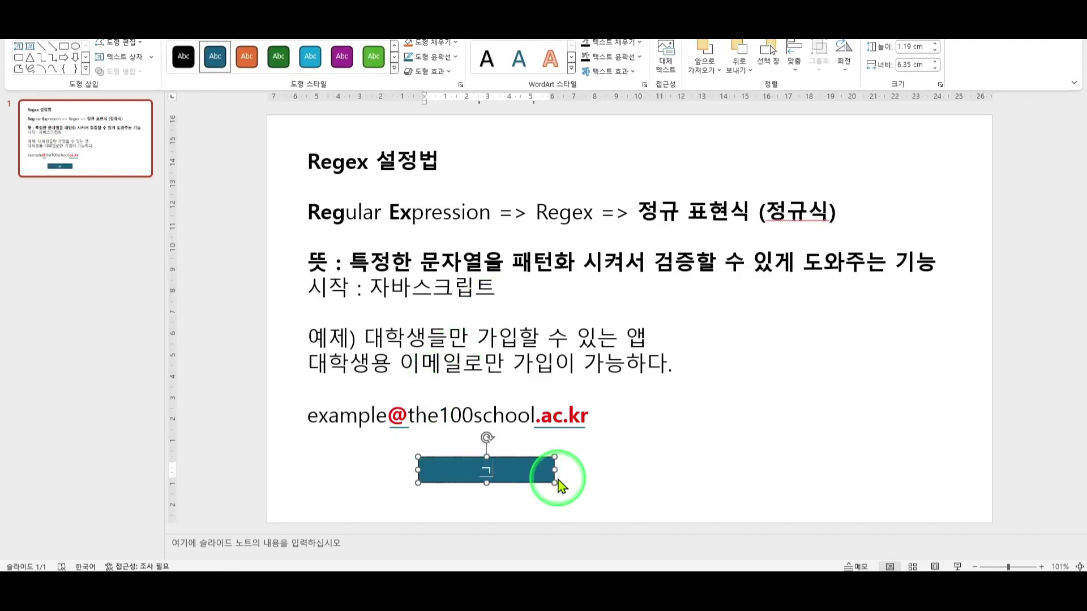
key(BackSpace)
text(Re)
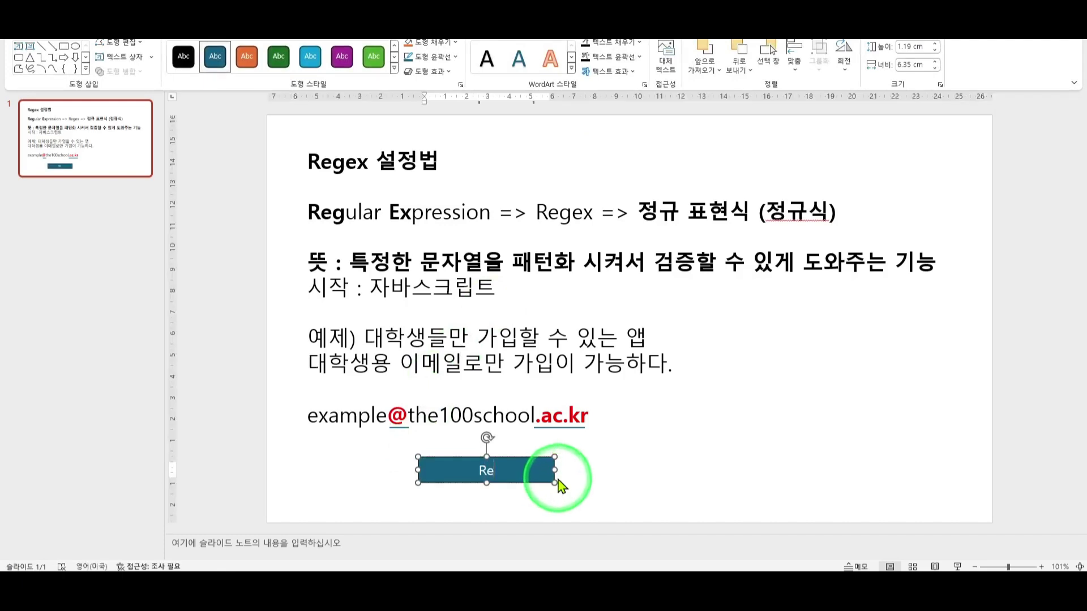
text(gex ㅊ)
text(ㅓ리)
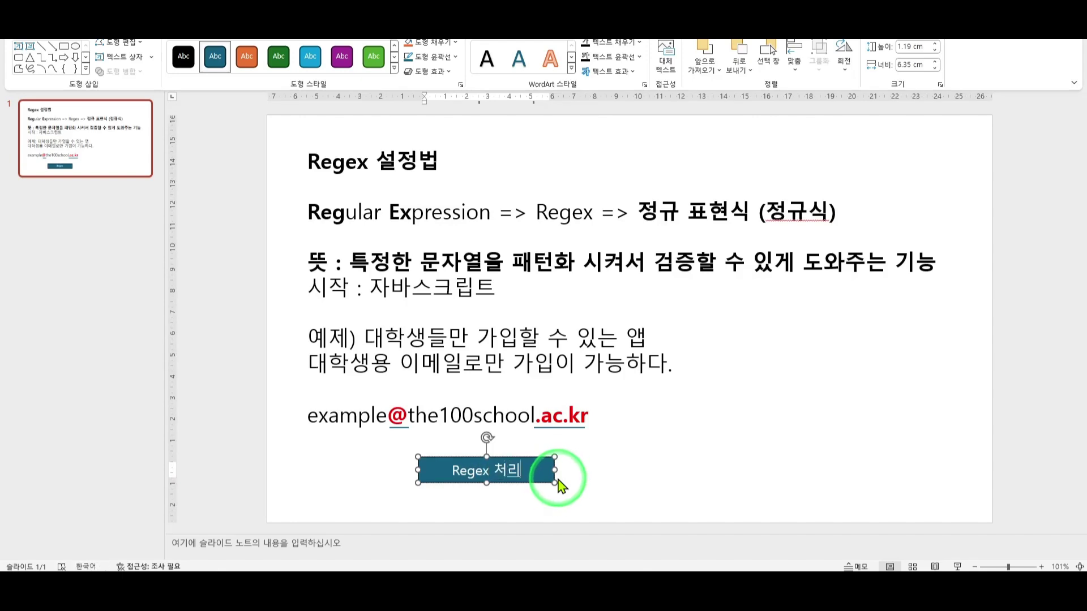
click(644, 456)
click(607, 46)
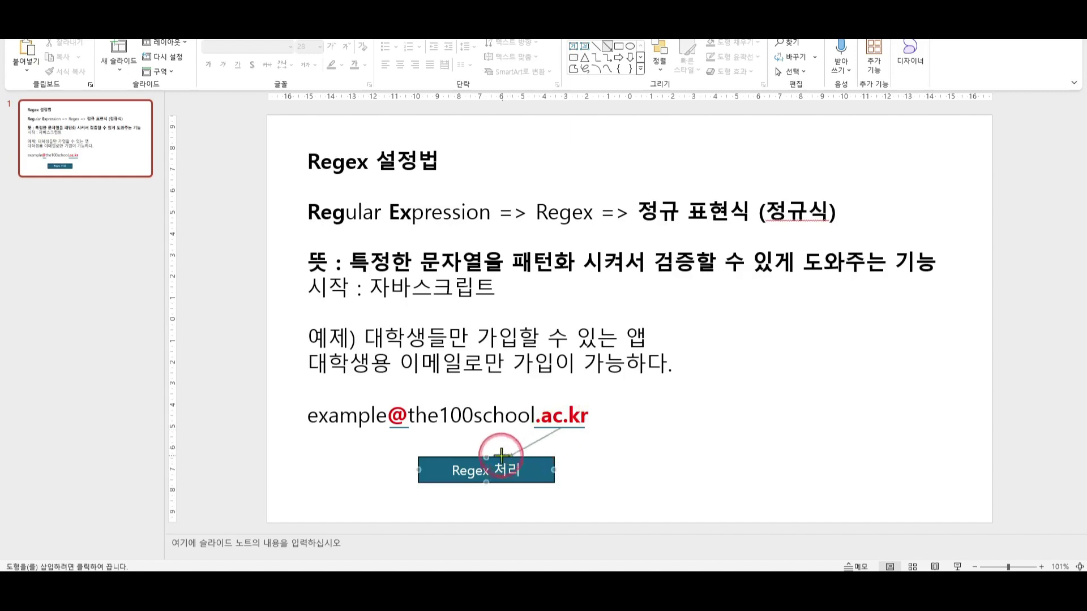
Connect arrows from both the .ac.kr and @ underlines to the Regex 처리 box.
drag(501, 455, 488, 456)
key(ctrl+c)
key(ctrl+v)
drag(573, 441, 395, 428)
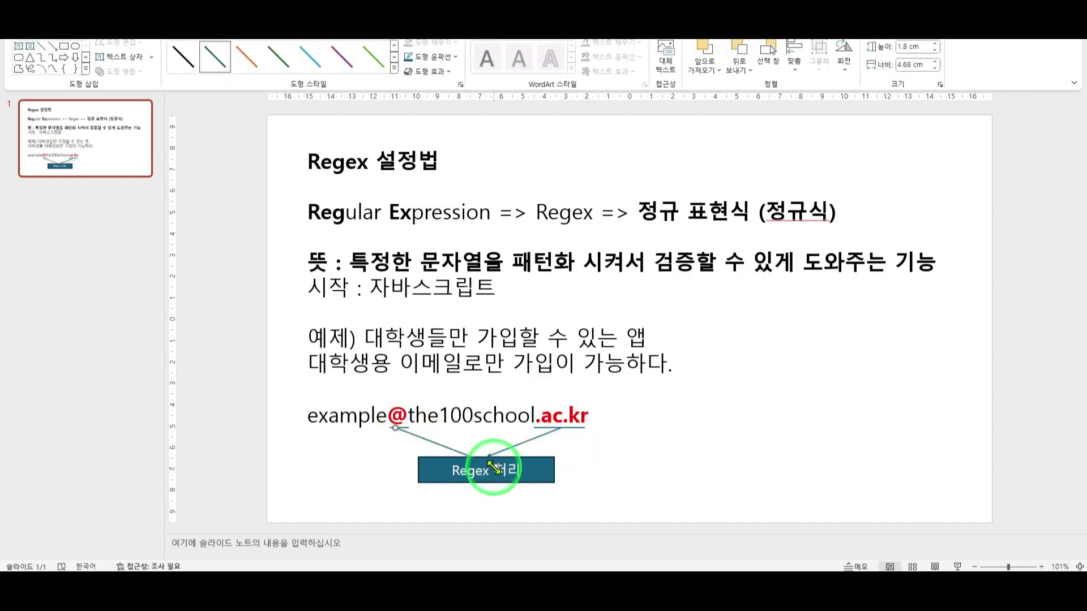
drag(488, 468, 487, 456)
Check selections in the e-mail line and nudge the Regex 처리 box down slightly.
drag(385, 417, 307, 417)
mouse_move(409, 424)
mouse_down()
mouse_move(532, 411)
mouse_move(391, 412)
mouse_up()
click(532, 413)
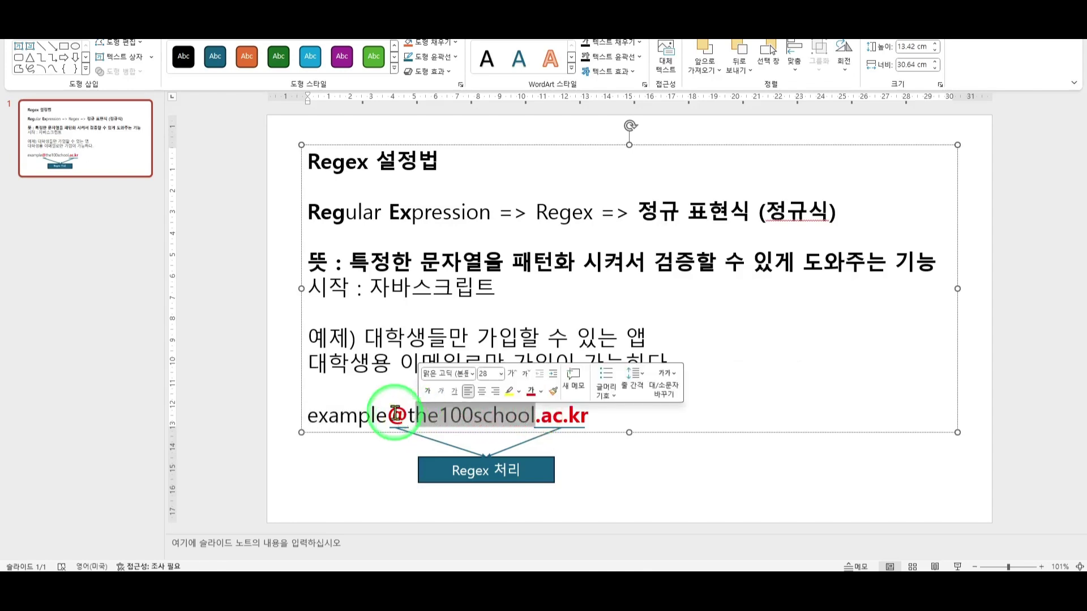
click(397, 413)
double_click(397, 412)
click(536, 416)
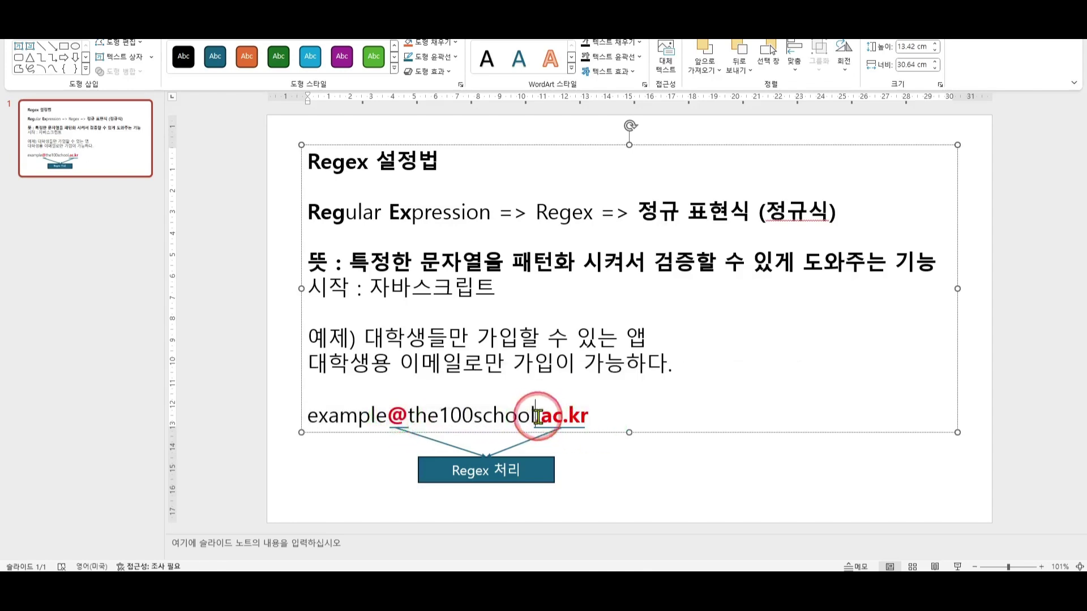
drag(590, 417, 582, 417)
click(542, 413)
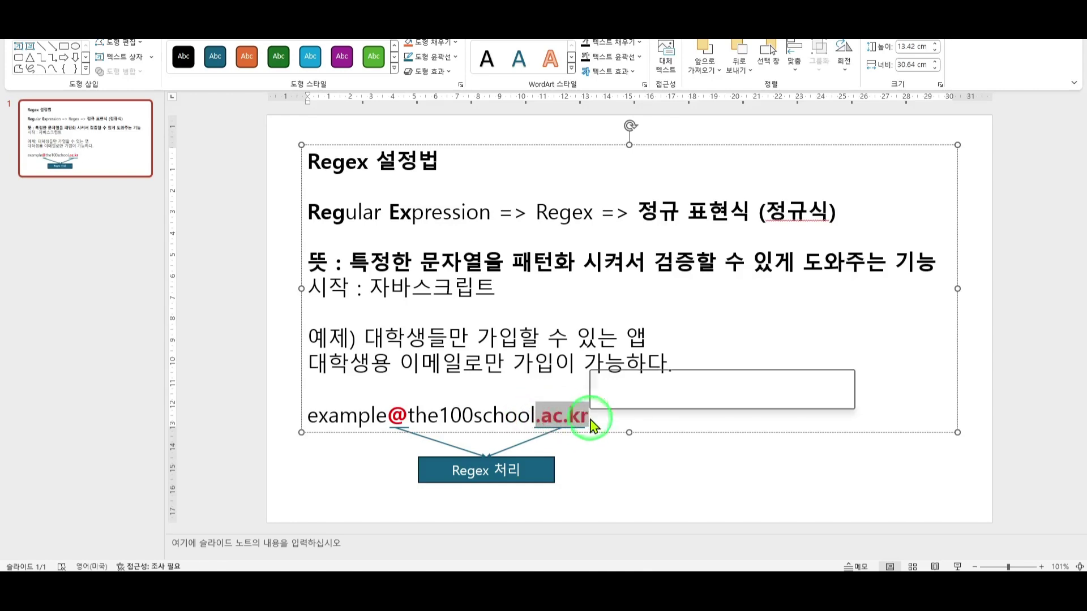
click(572, 417)
click(558, 461)
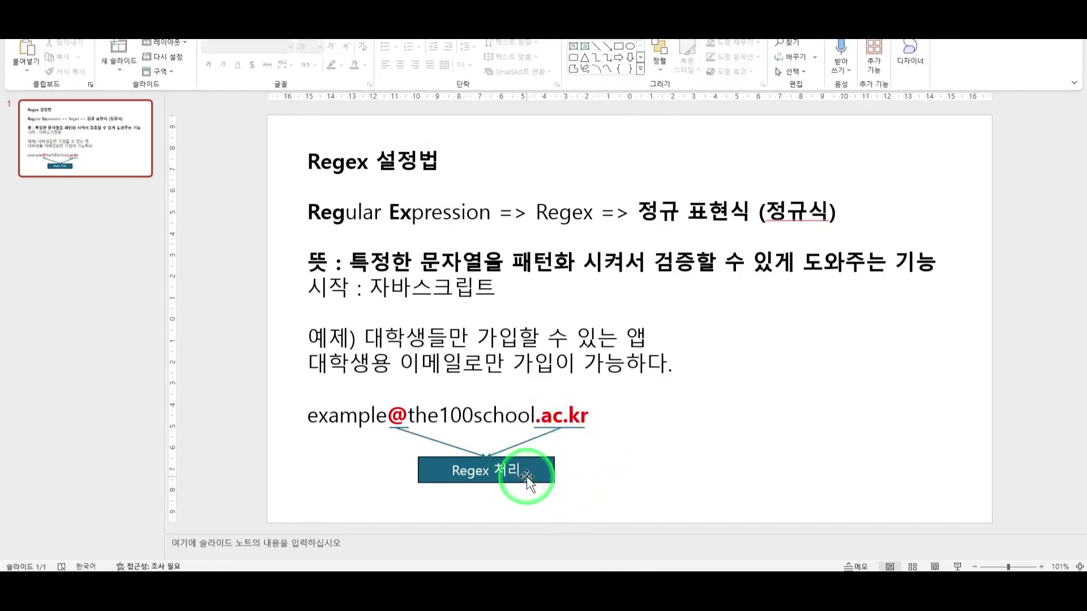
drag(524, 473, 519, 477)
Create a blank FlutterFlow project named 'RegexExample'.
click(645, 444)
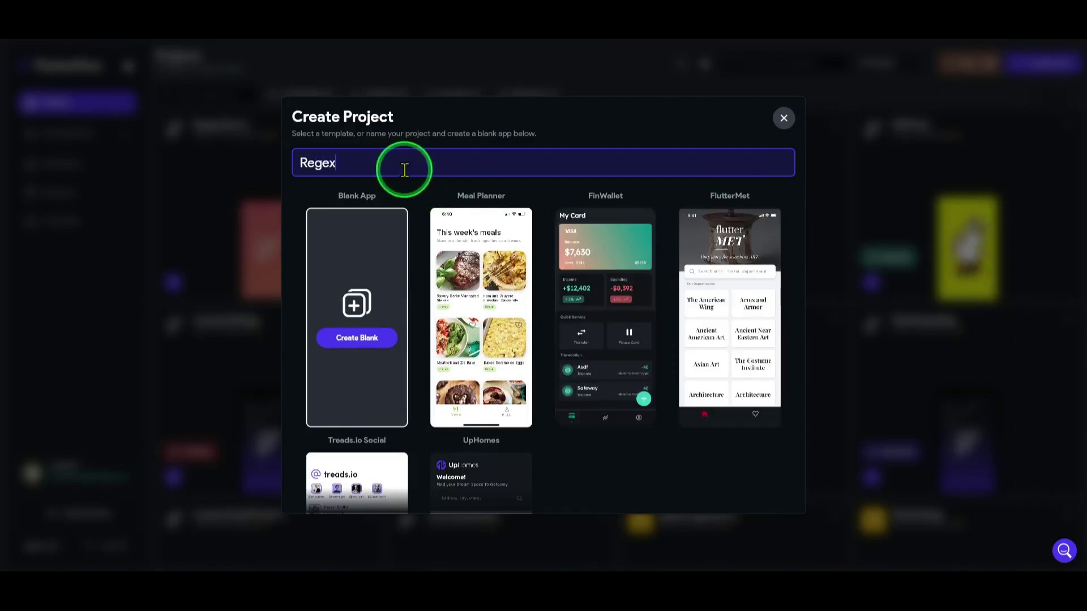
text(EX)
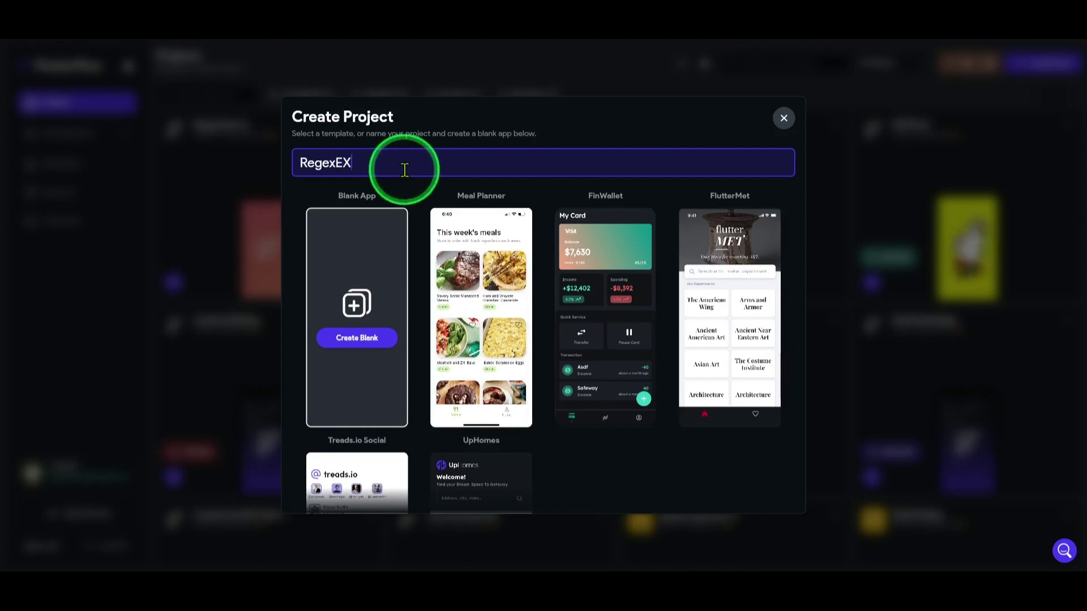
key(BackSpace)
text(xamp)
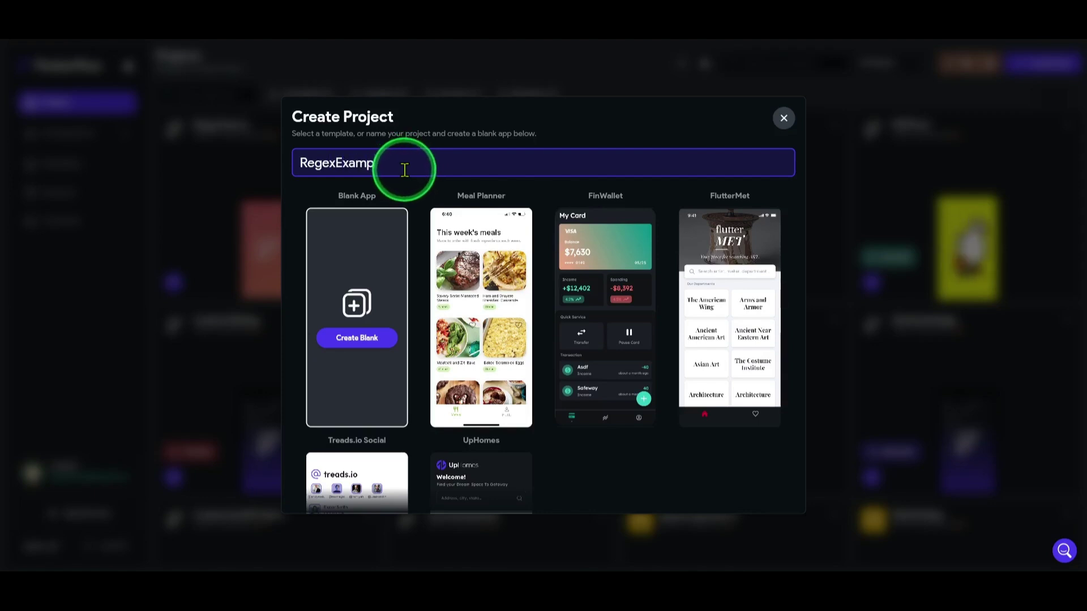
text(le)
click(347, 347)
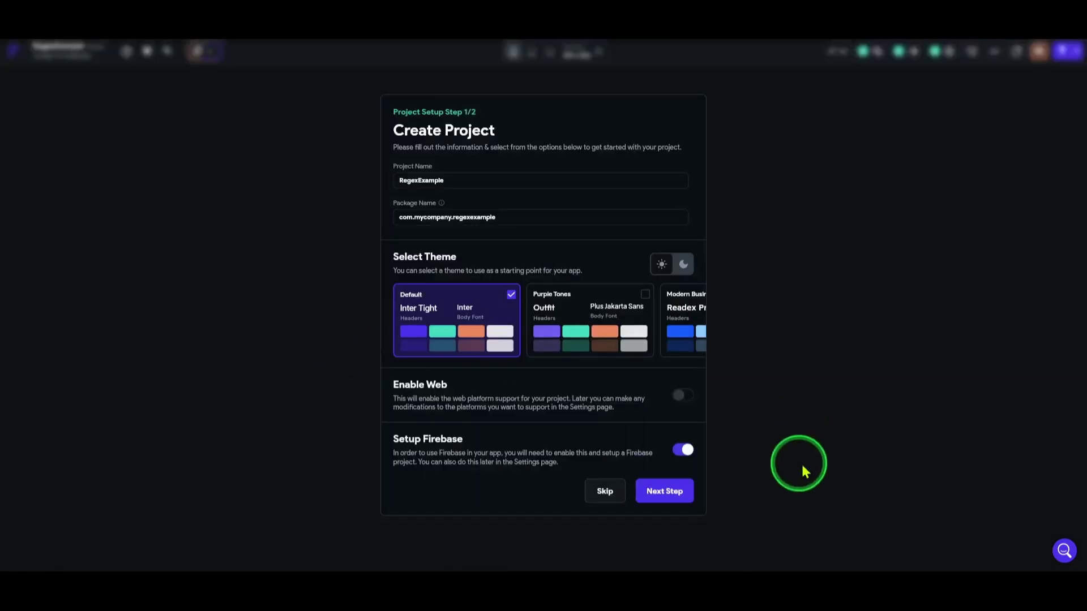
Skip Firebase setup, retitle the HomePage app bar '정규식 검증하기', and show the widget tree.
click(682, 450)
click(659, 492)
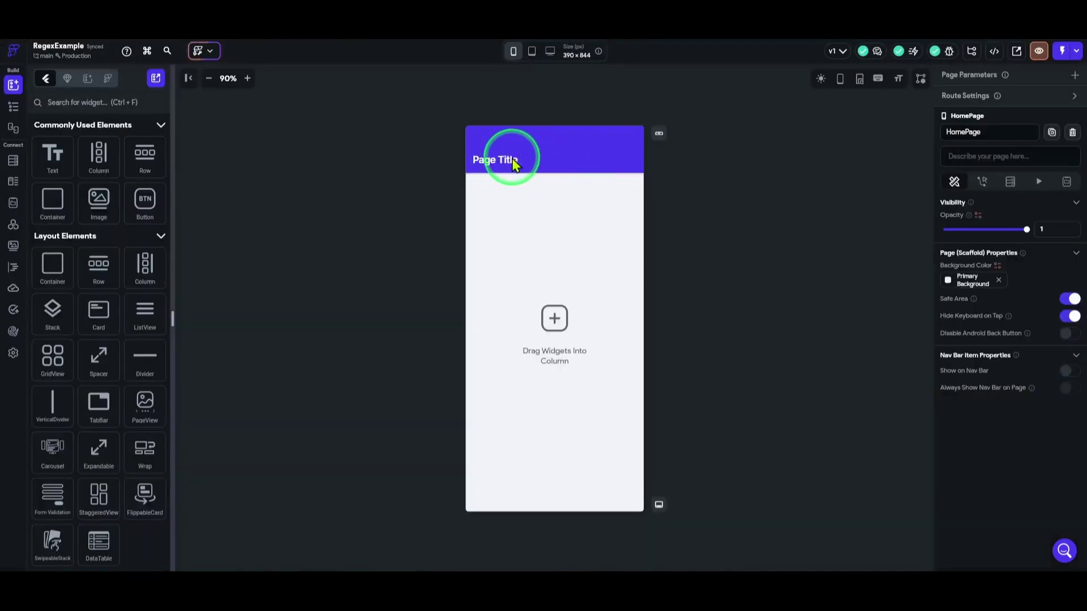
click(514, 162)
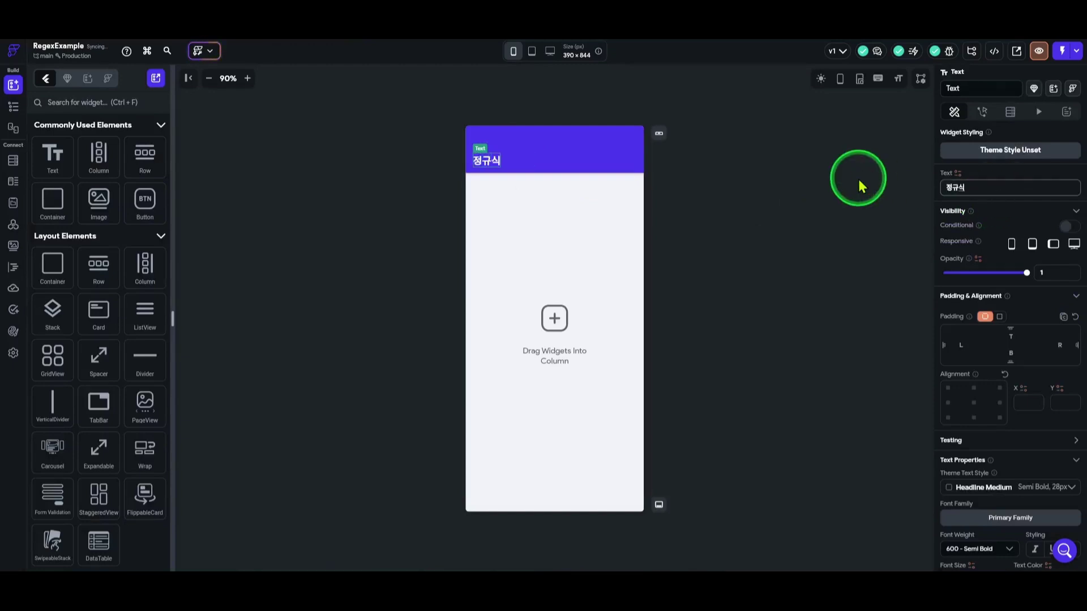
text(정규식 검증하기)
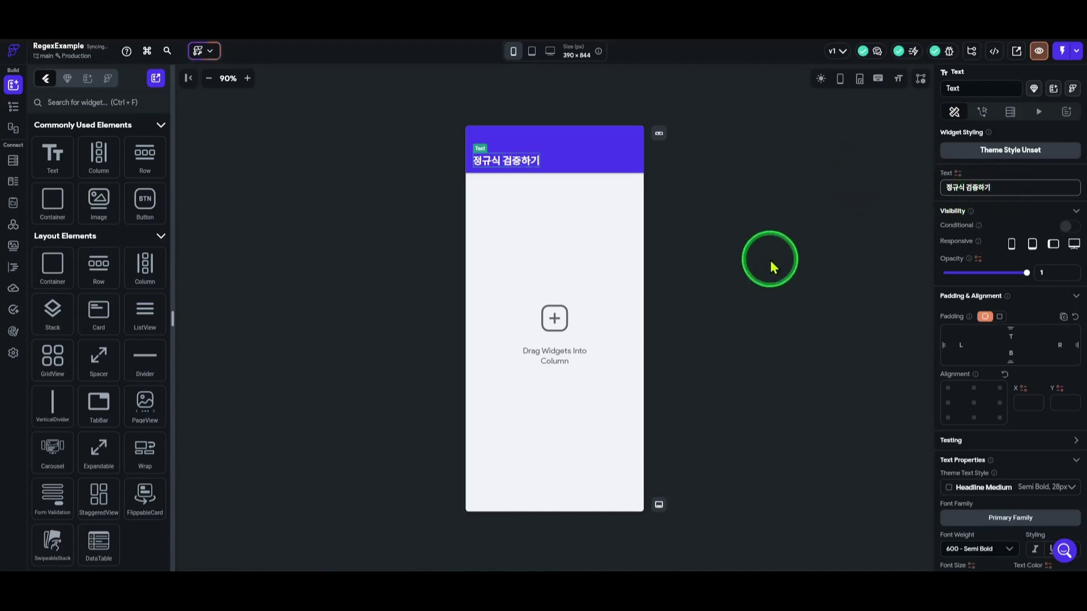
click(762, 265)
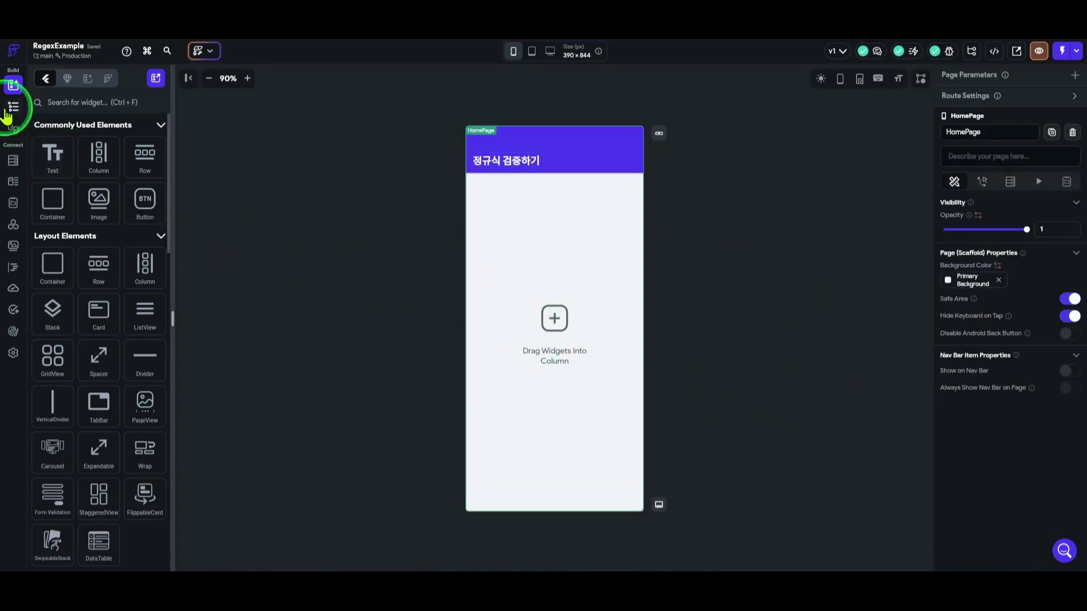
click(14, 106)
Add a TextField into the HomePage Column.
click(109, 306)
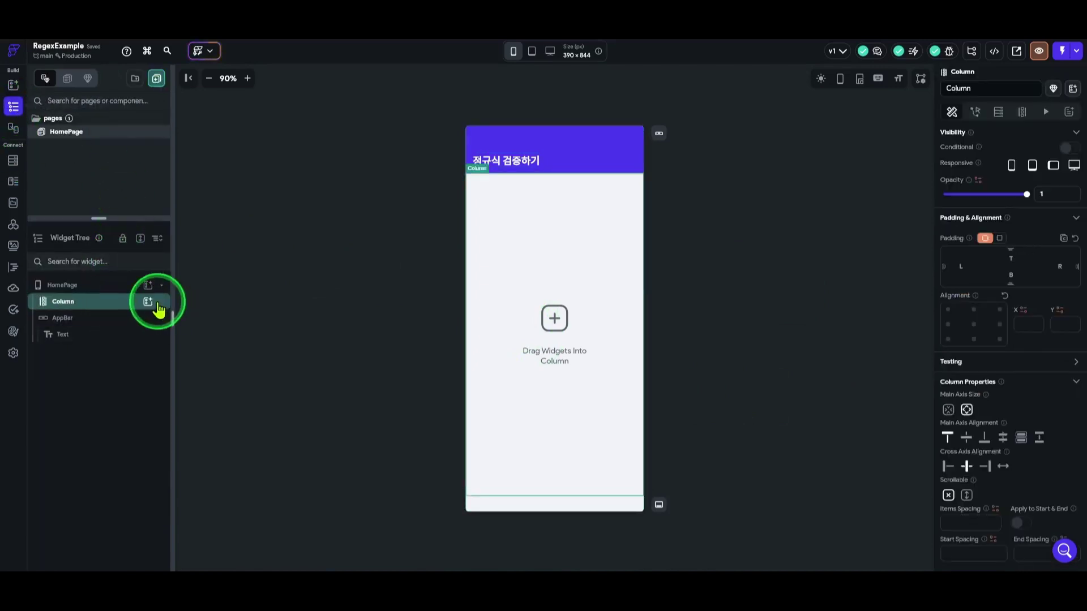
click(148, 303)
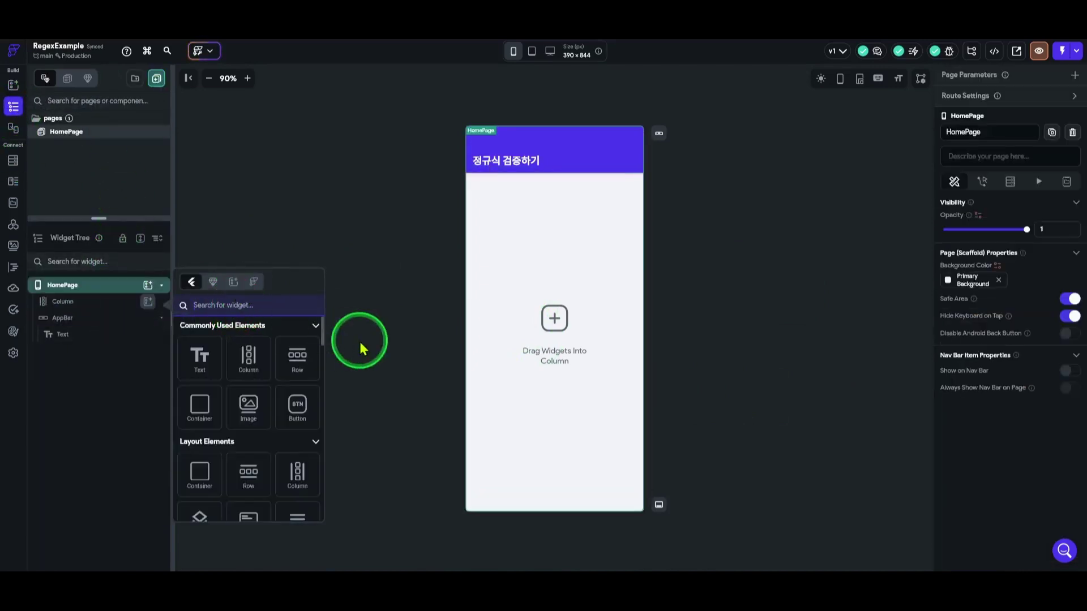
text(textfi)
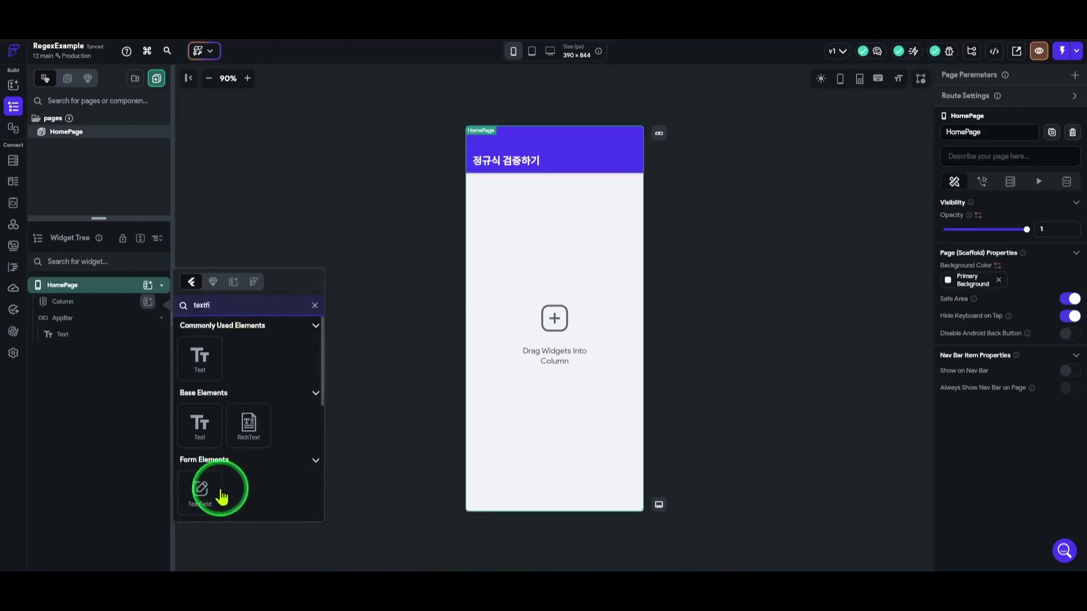
click(199, 491)
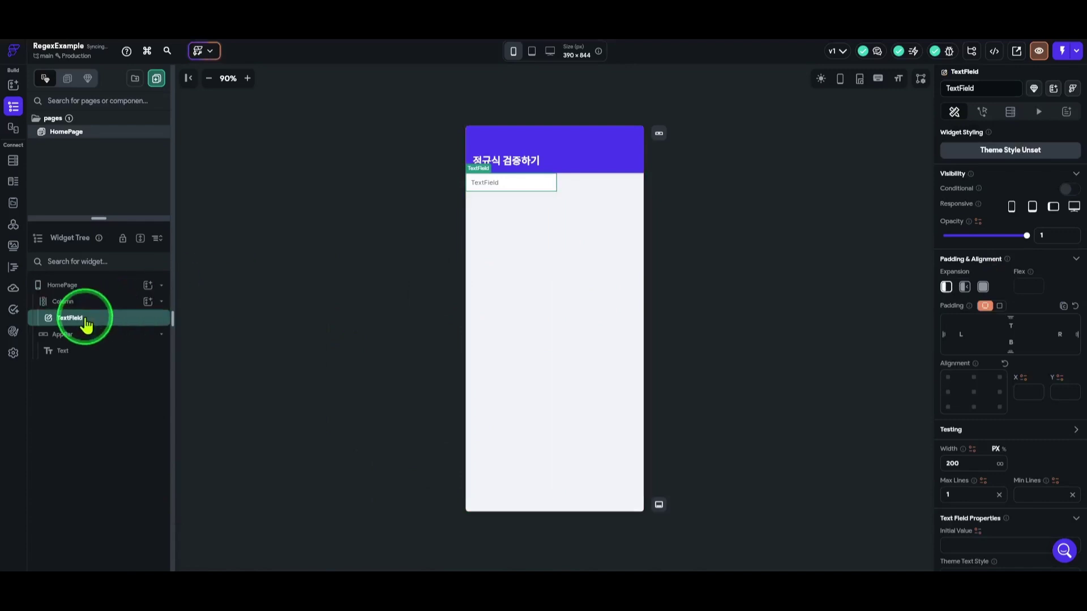
Stretch the Column's children and pad it 30 on top, 20 left and right.
click(101, 302)
click(1005, 467)
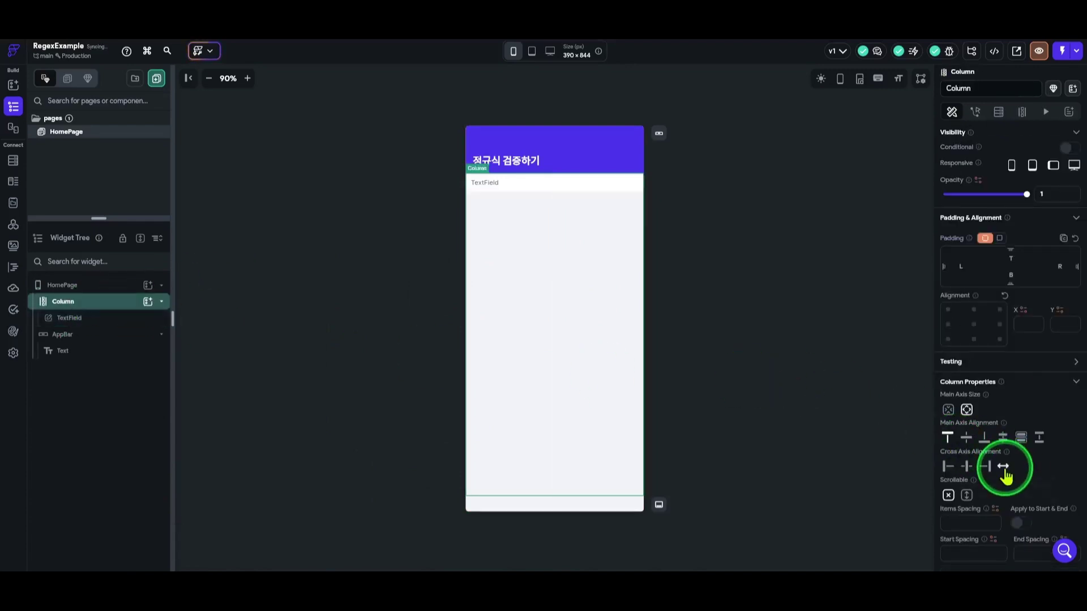
text(30)
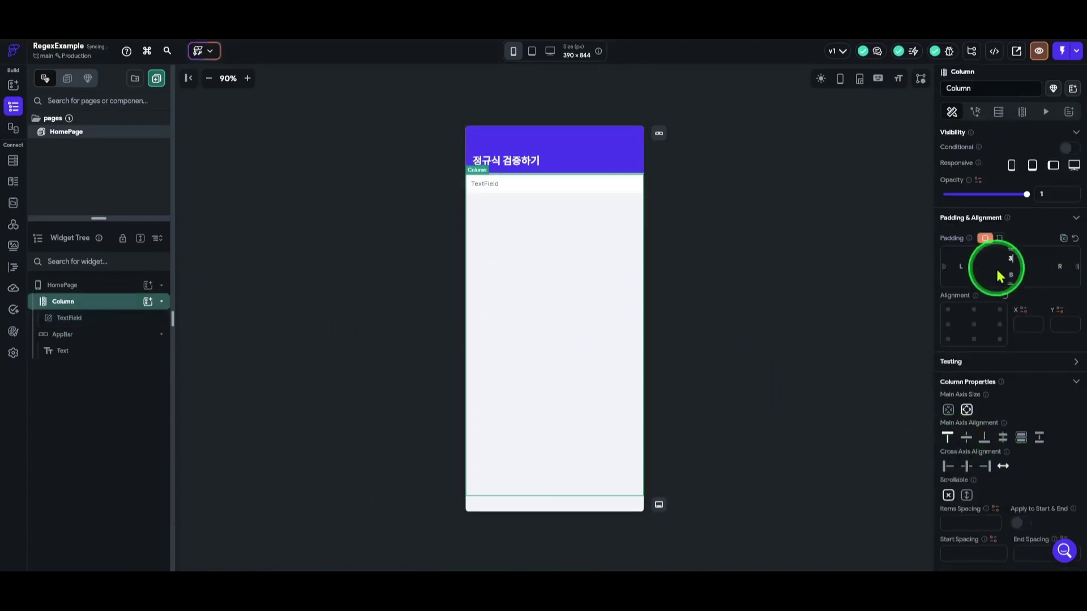
click(973, 270)
text(20)
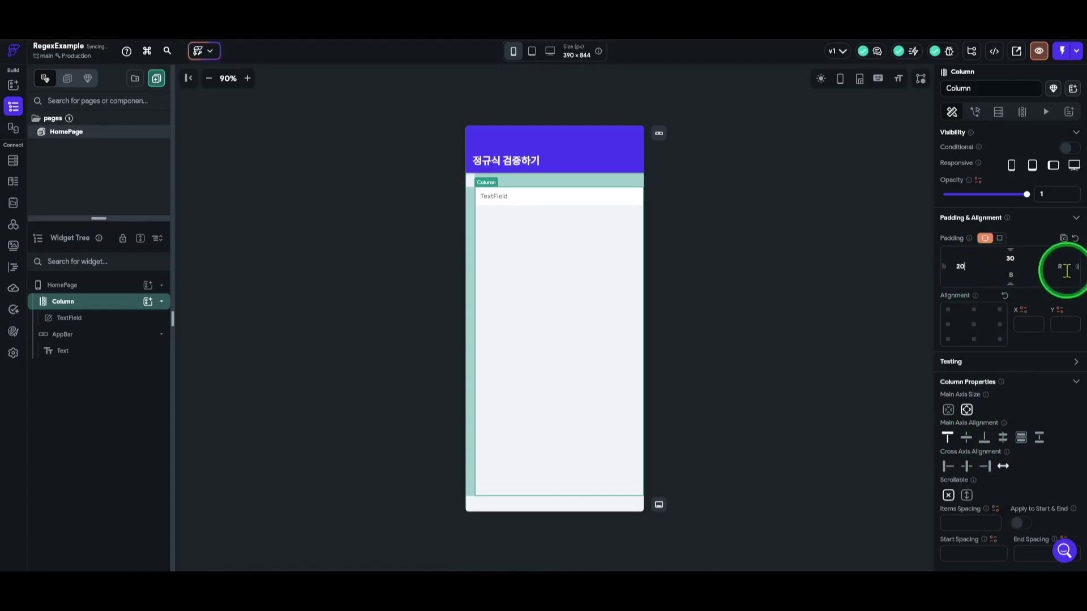
click(1062, 266)
text(20)
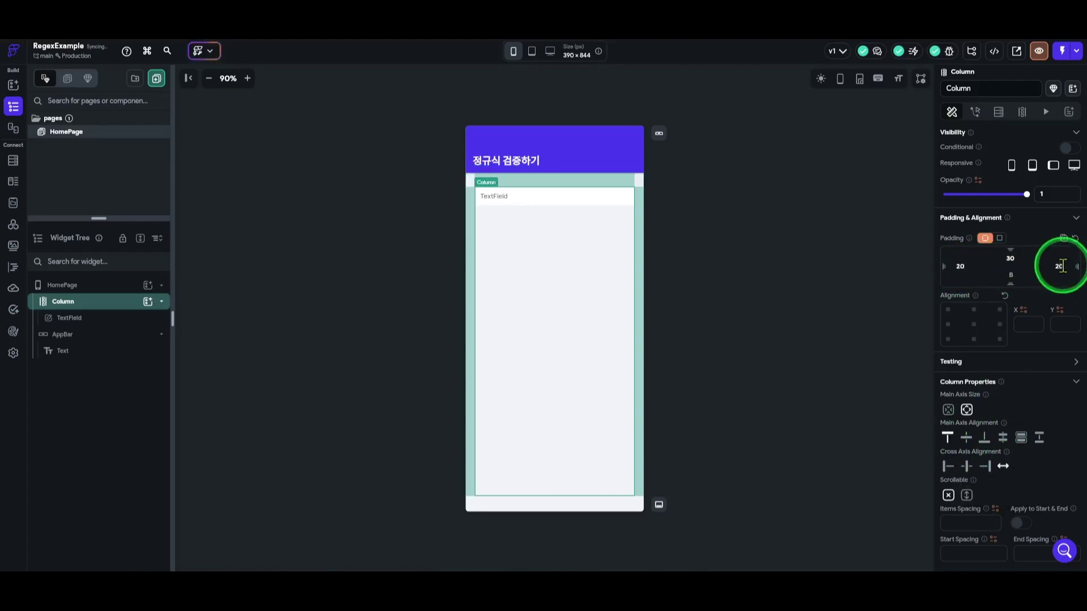
Give the TextField's input text the Title Large theme style (Semi Bold, 20px).
click(573, 205)
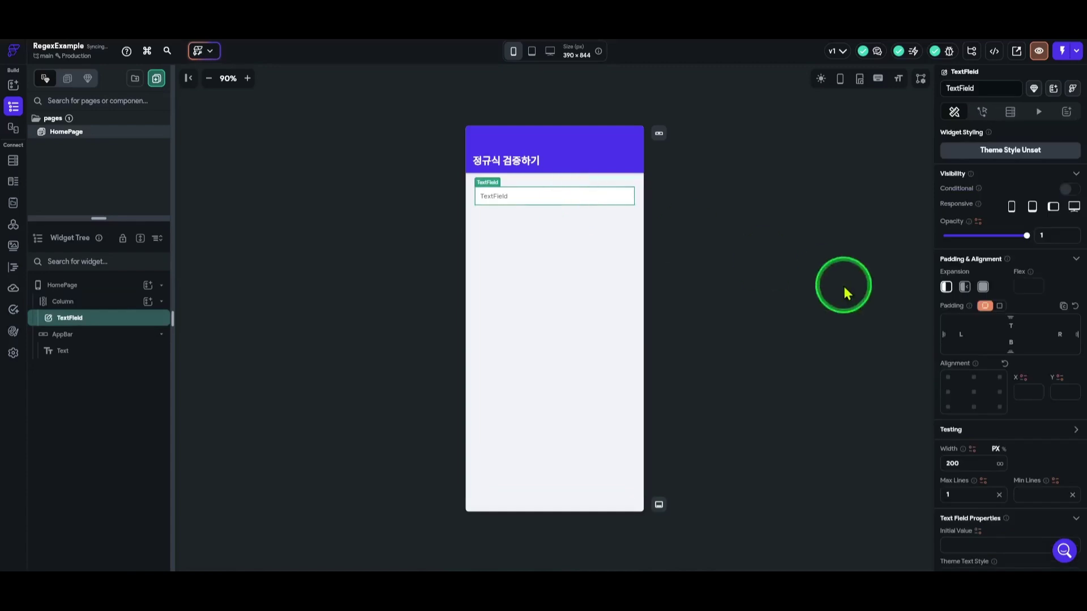
scroll(995, 339, down, 2)
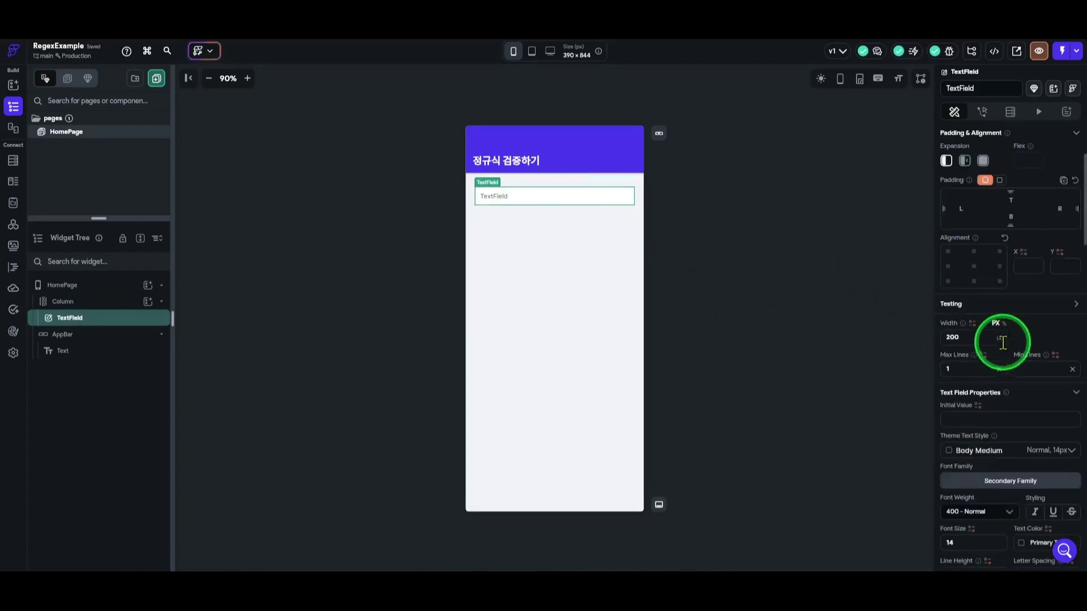
scroll(1009, 365, down, 1)
scroll(1009, 366, down, 2)
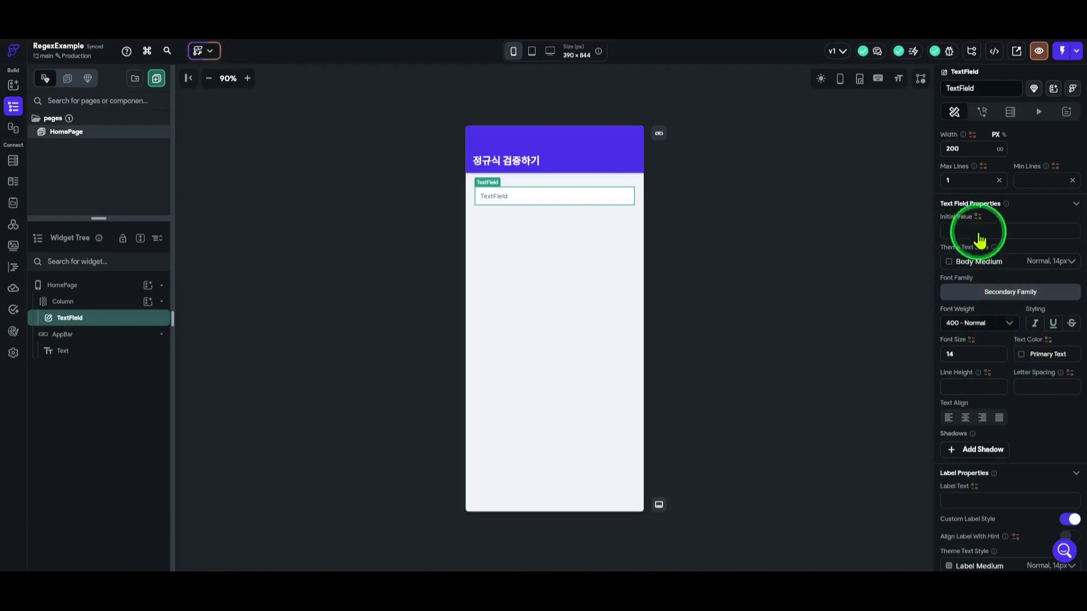
click(995, 266)
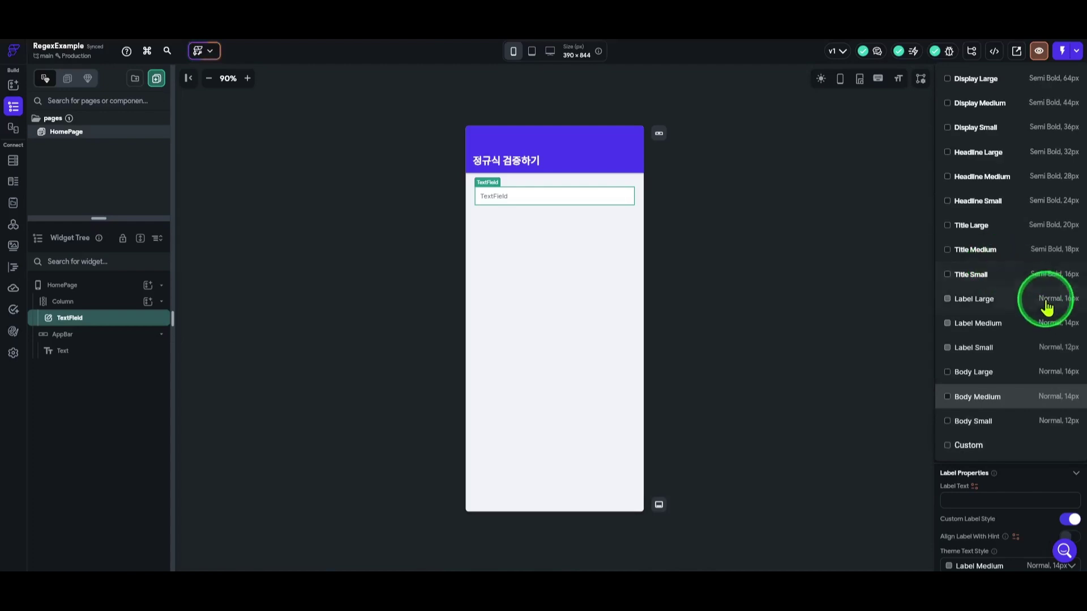
click(1012, 231)
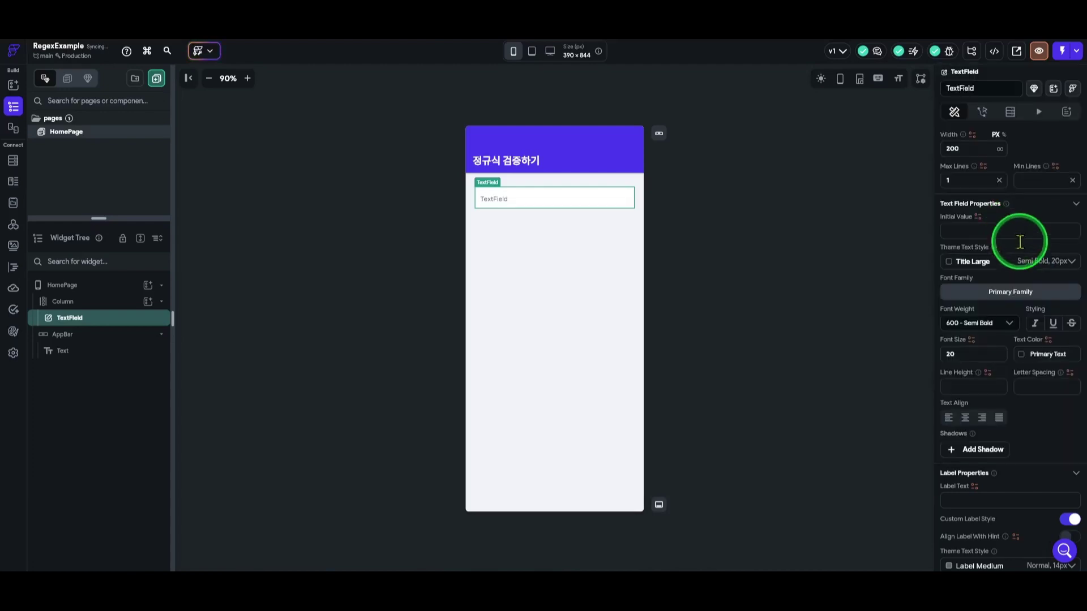
scroll(1002, 363, down, 2)
scroll(996, 357, down, 2)
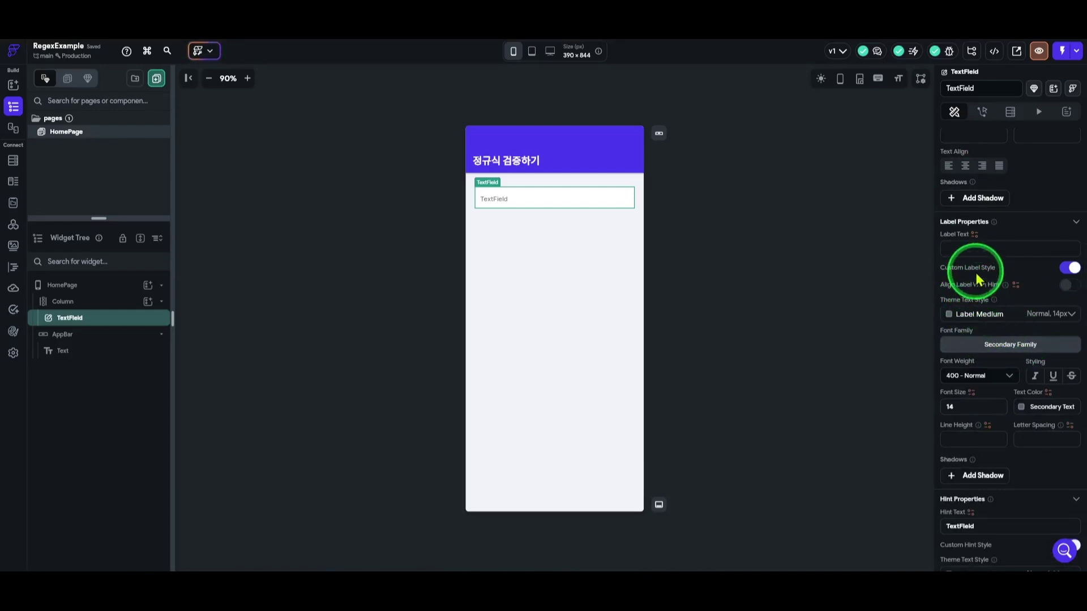
scroll(985, 317, down, 4)
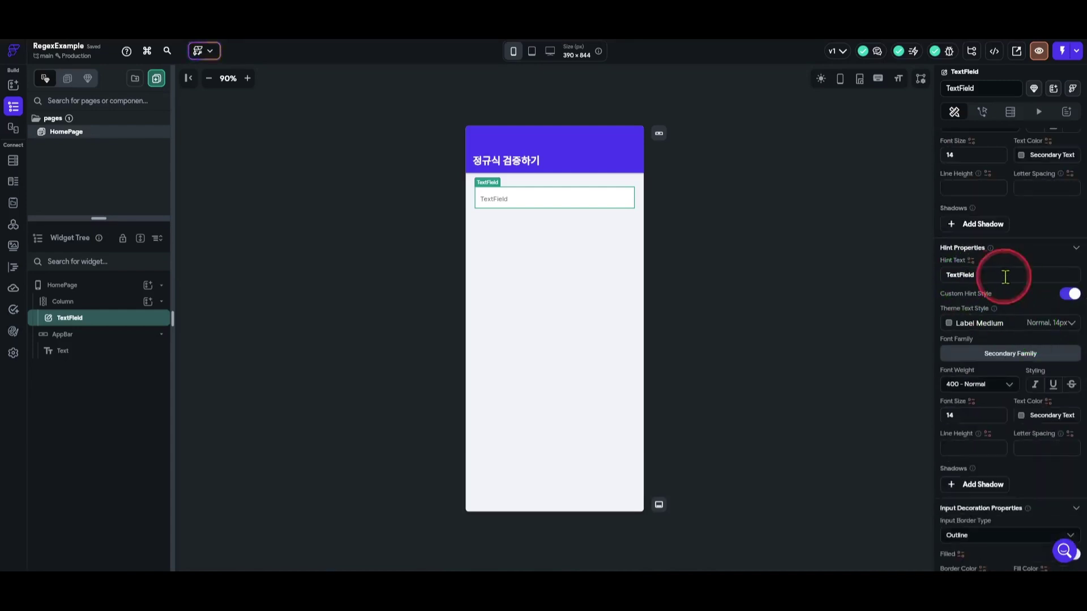
Enter a sample school e-mail as hint text and style it Title Large.
click(1005, 277)
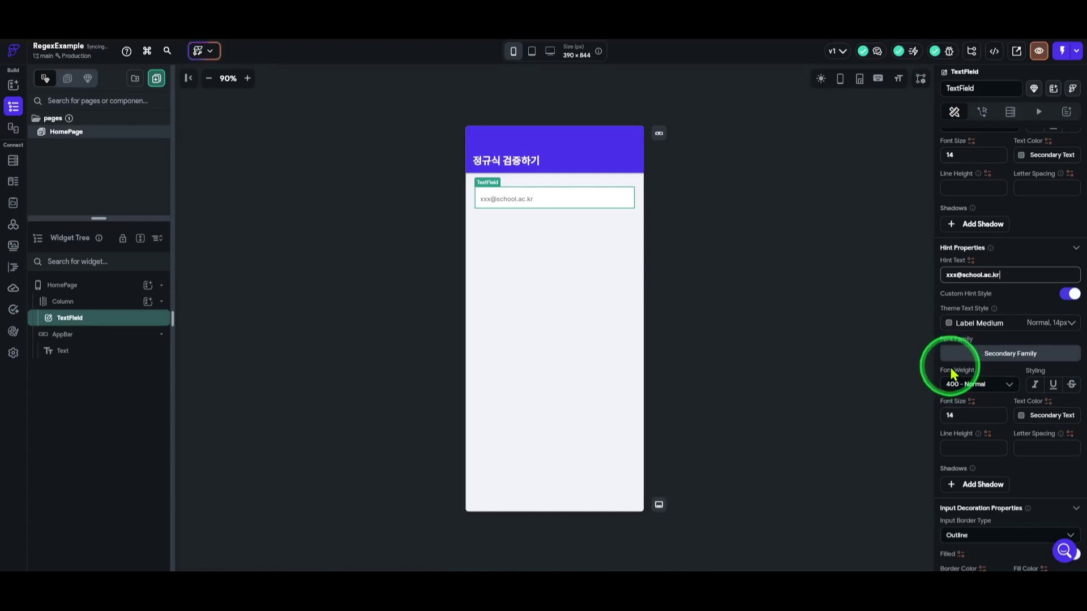
click(997, 322)
click(1026, 229)
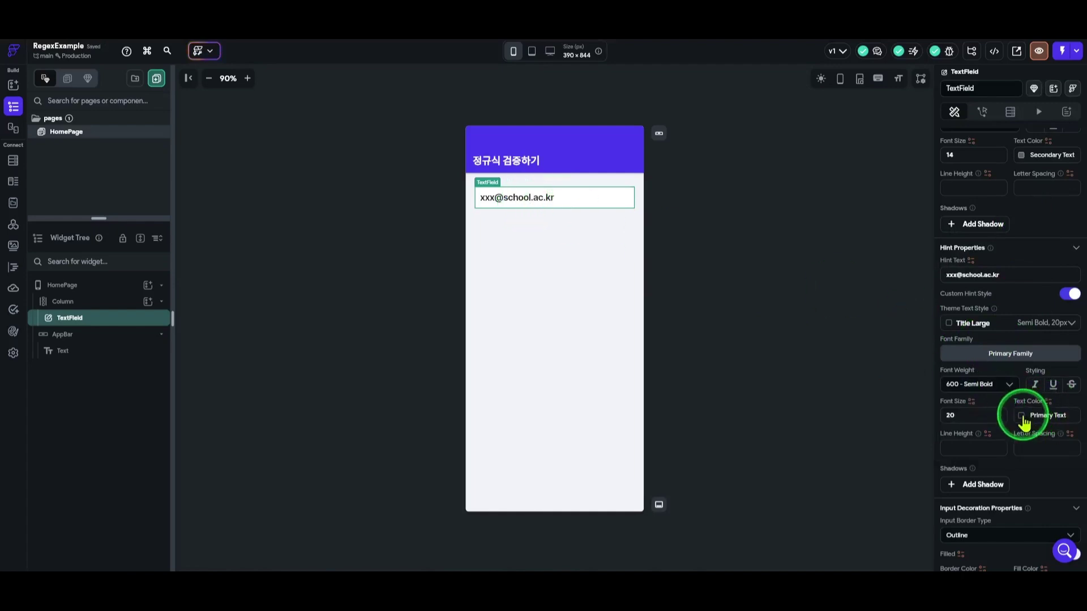
Colour the hint text with the Secondary Text theme colour.
click(1024, 421)
scroll(900, 492, down, 2)
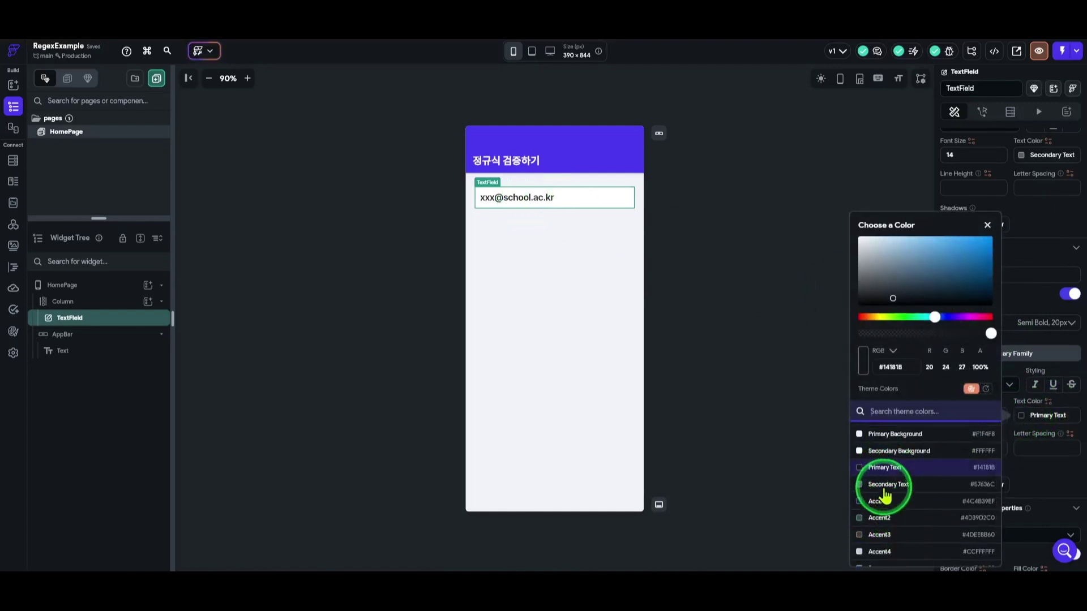
click(886, 487)
click(764, 311)
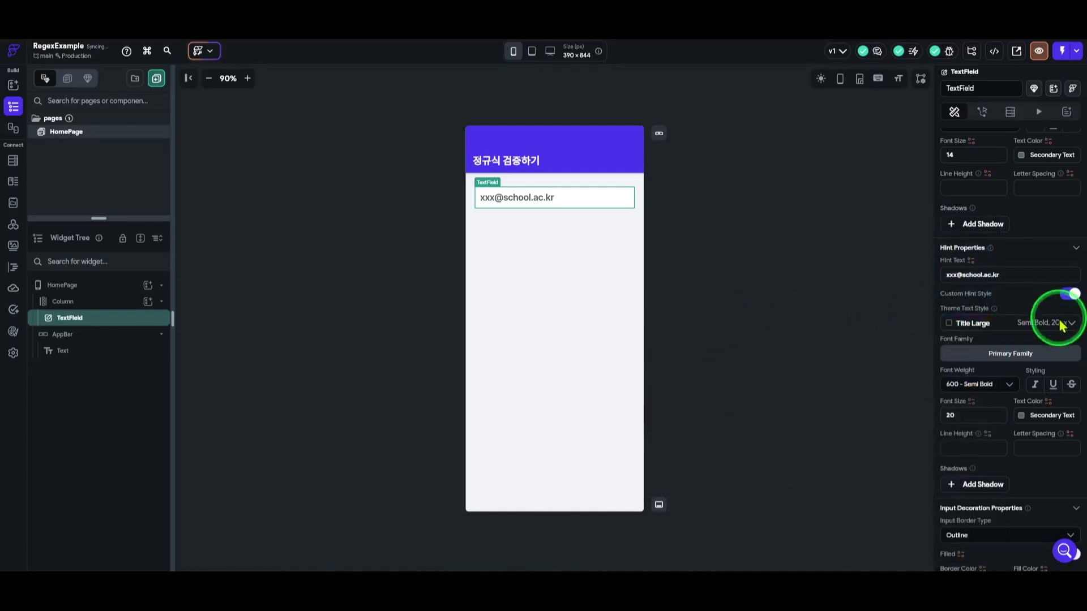
scroll(1030, 327, down, 3)
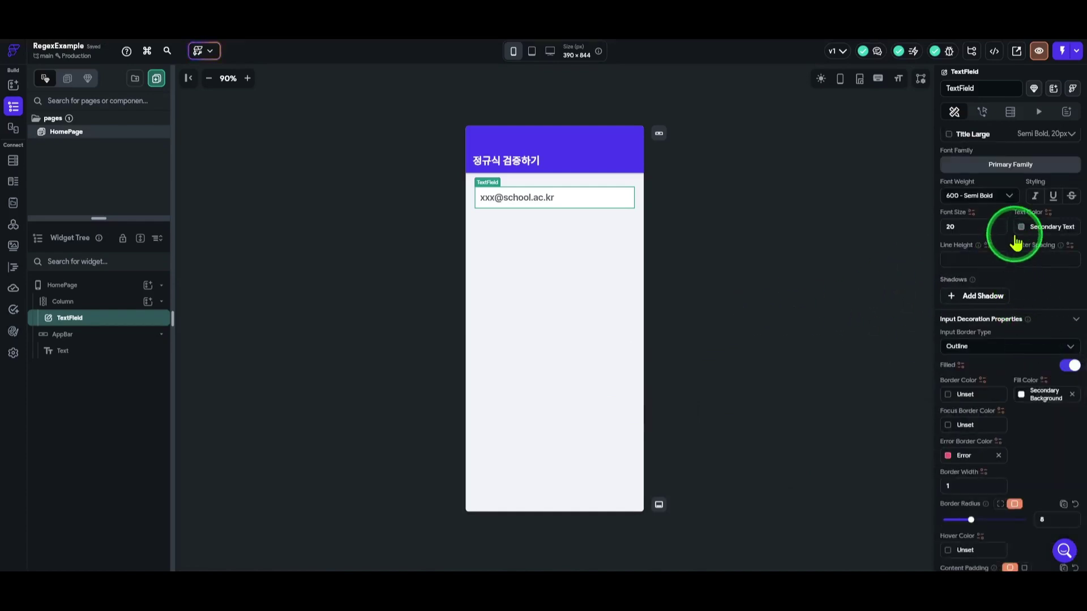
scroll(1016, 242, down, 1)
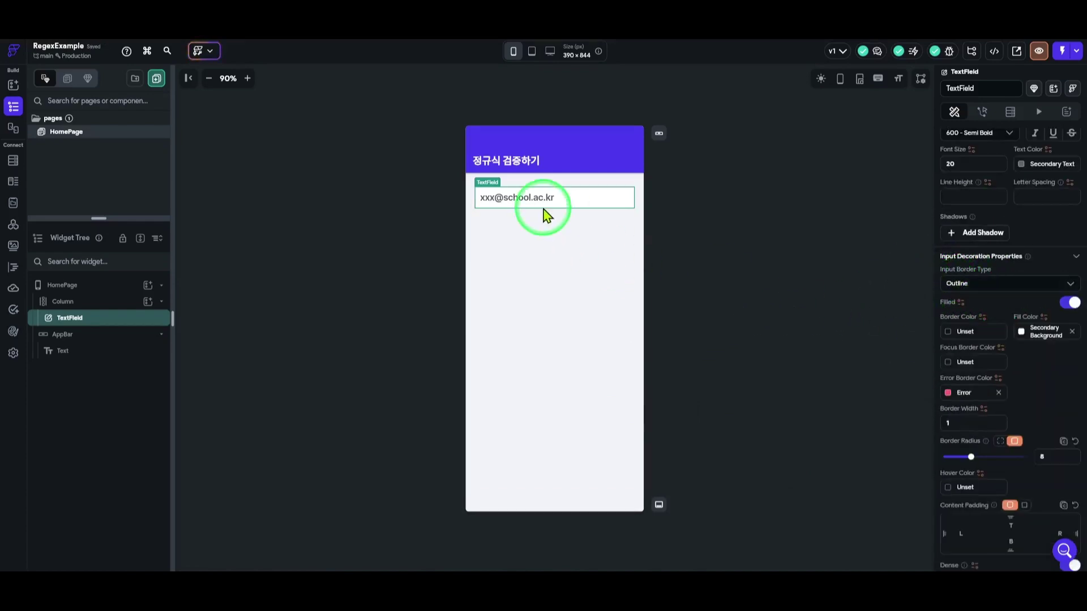
Set the TextField's border colour to Primary.
click(954, 338)
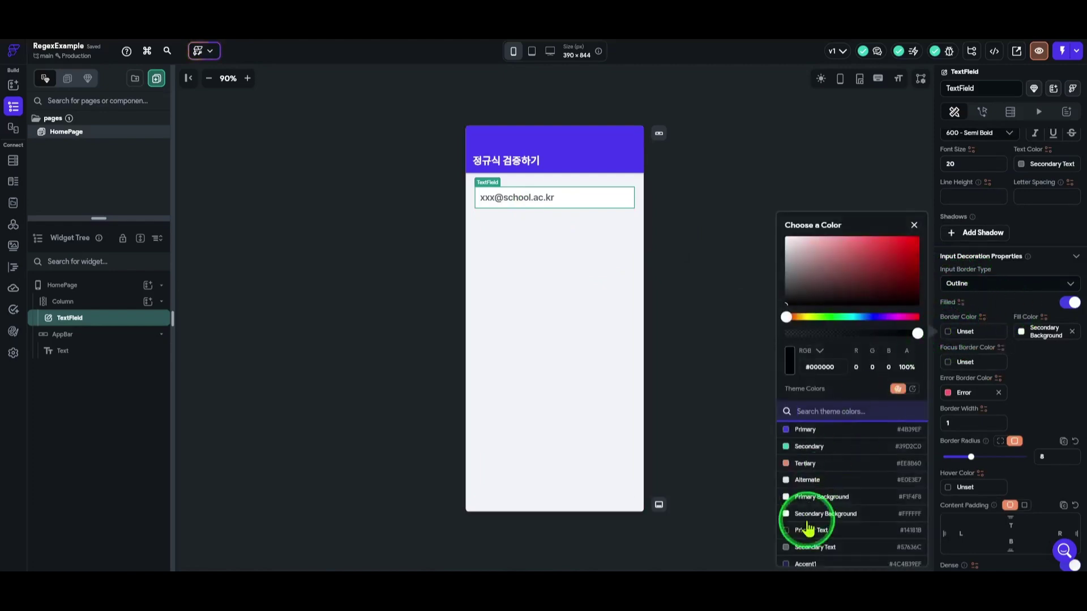
scroll(800, 513, down, 2)
scroll(821, 495, up, 2)
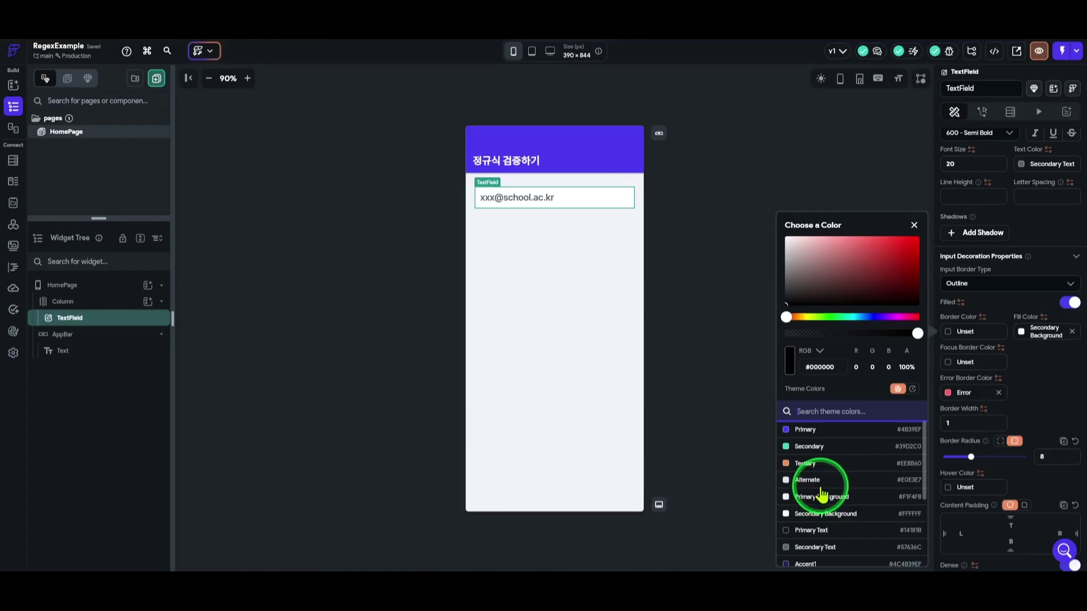
click(789, 430)
click(663, 236)
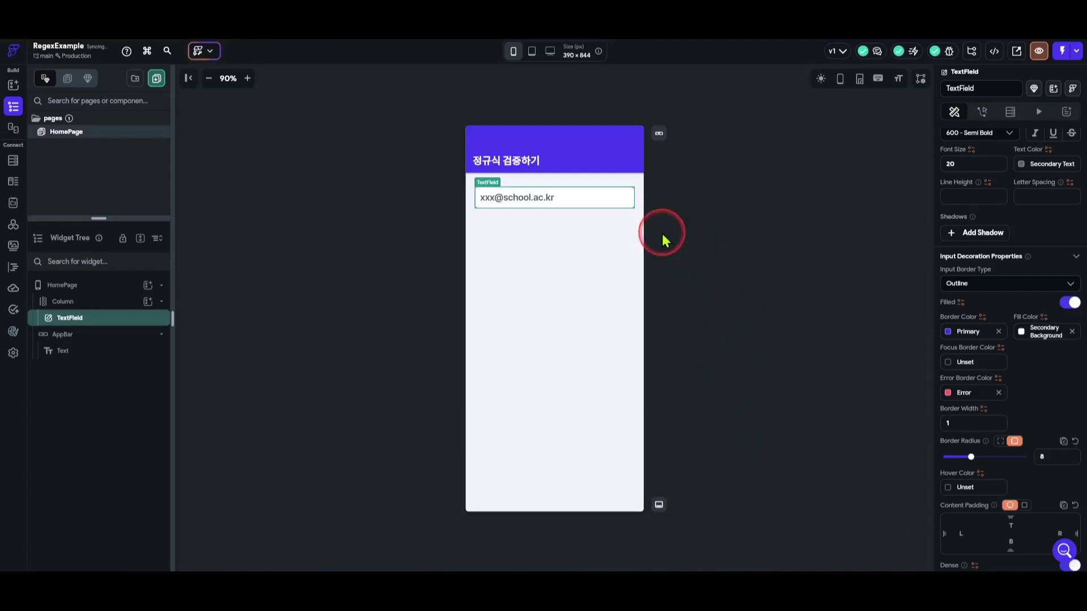
Set the TextField's content padding to 40 top and bottom, 10 left and right.
click(589, 204)
scroll(996, 419, down, 4)
scroll(995, 419, down, 8)
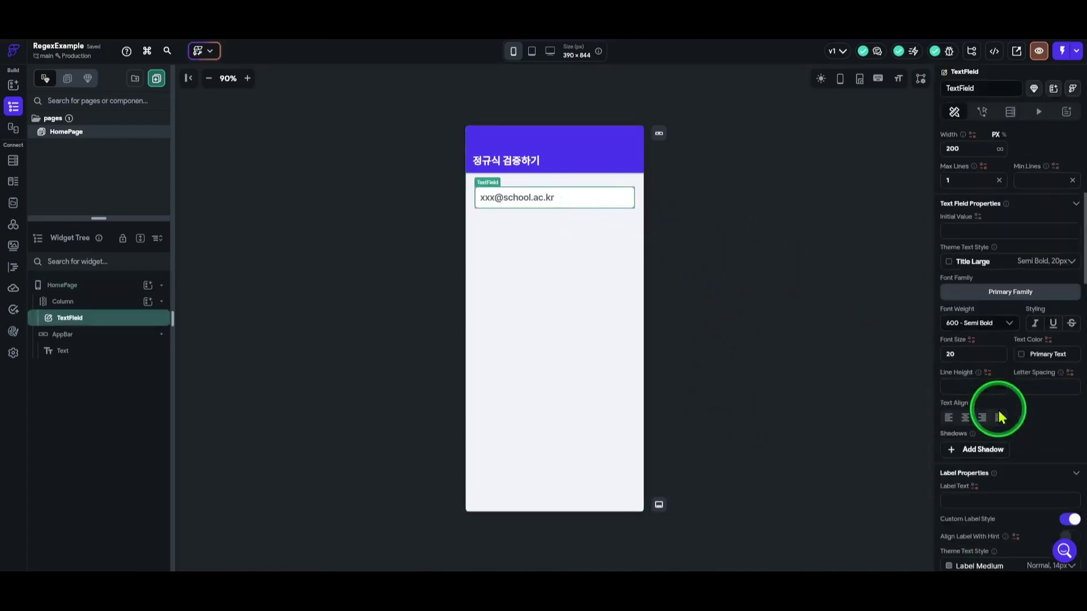
scroll(1025, 369, down, 6)
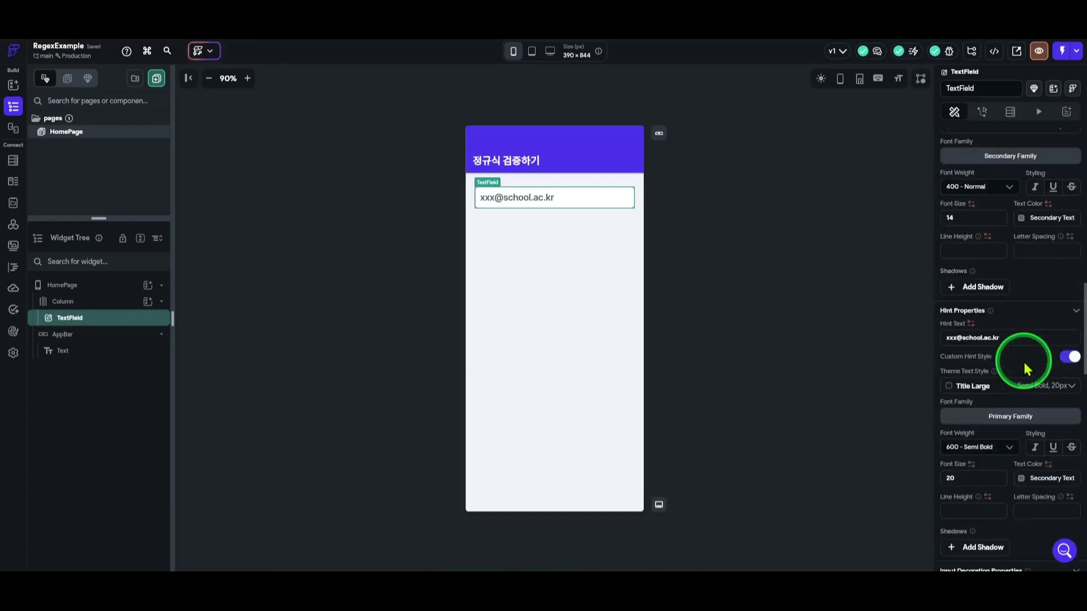
scroll(1021, 361, down, 3)
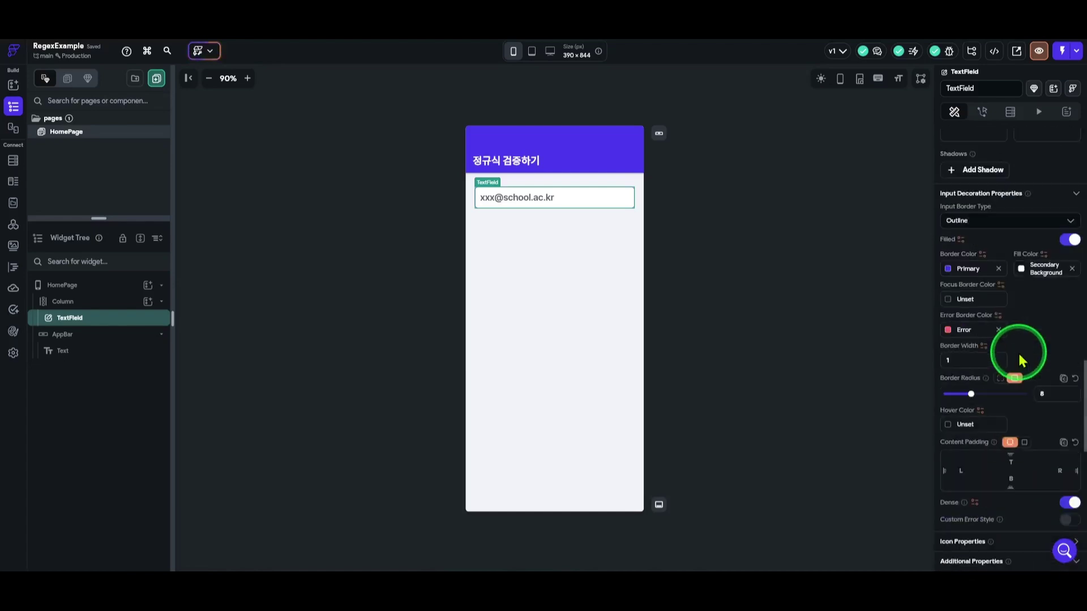
scroll(951, 468, down, 1)
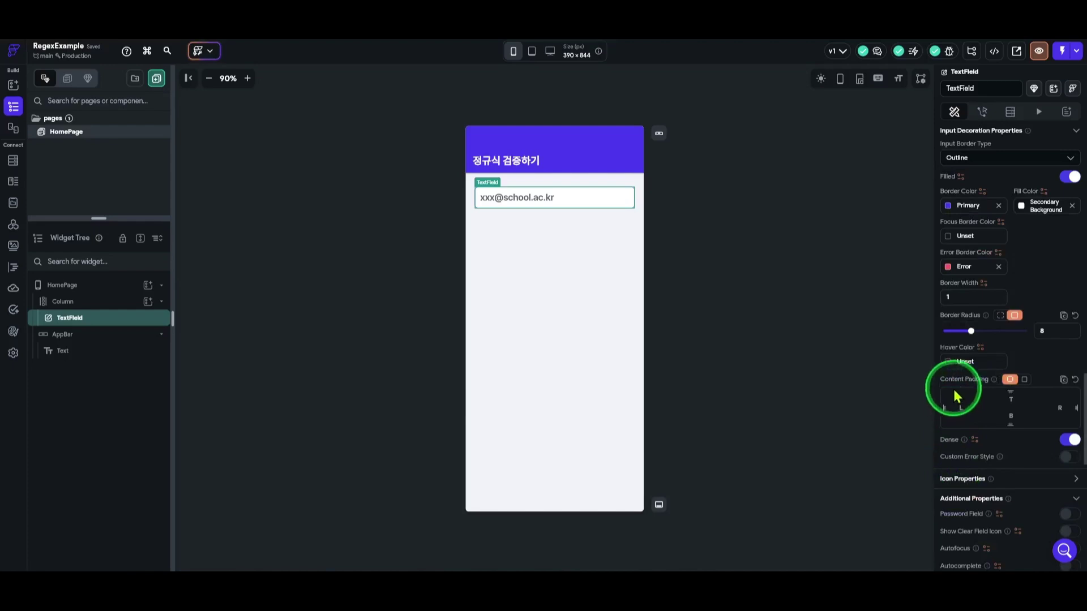
click(1028, 405)
text(40)
text(4)
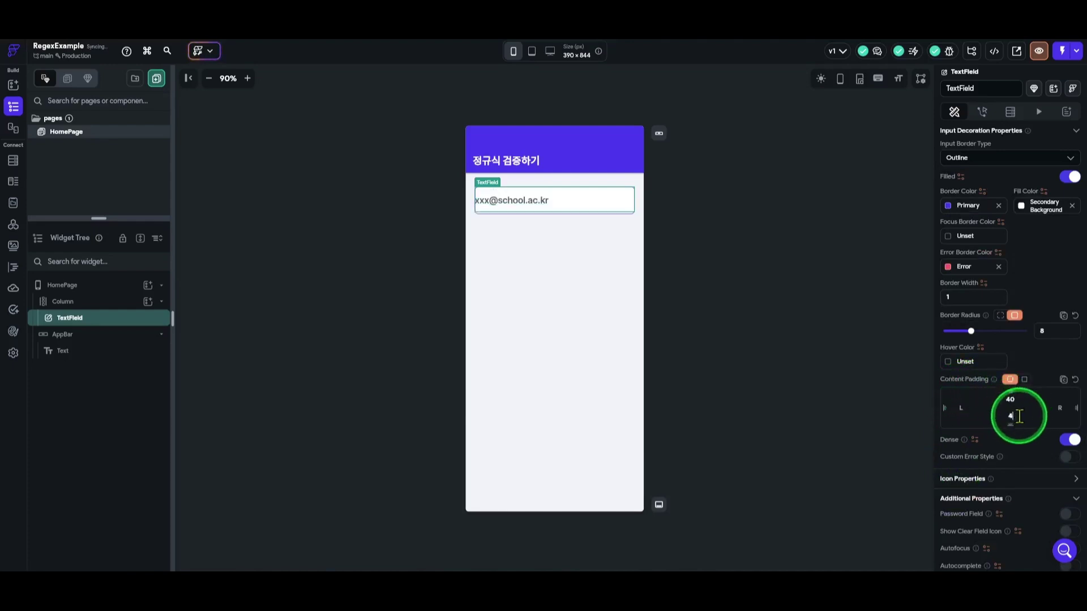
text(0)
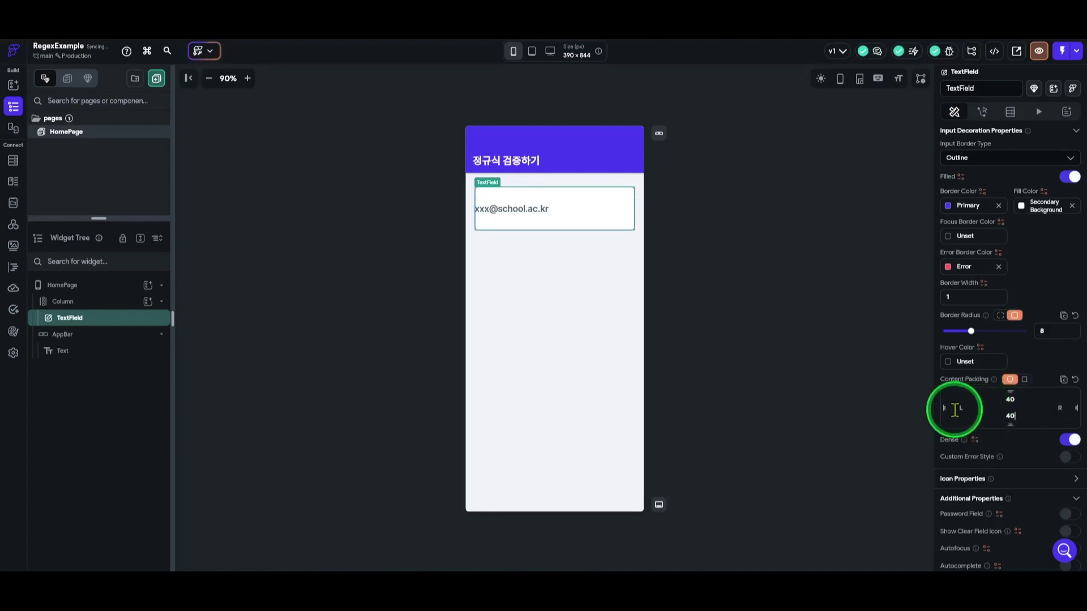
click(970, 408)
text(10)
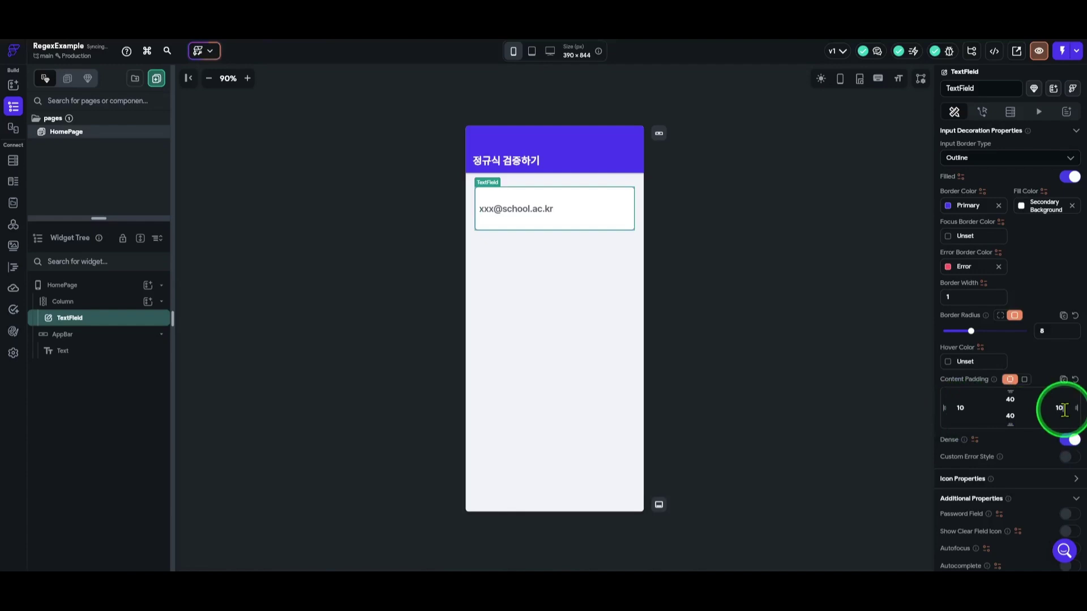
scroll(1047, 425, down, 2)
scroll(1021, 417, down, 1)
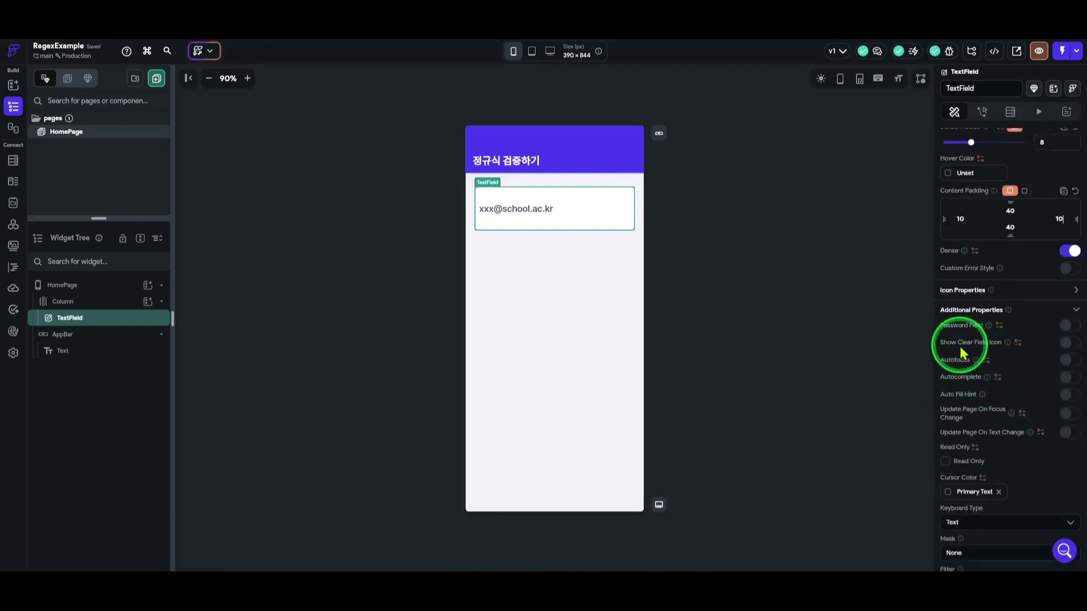
Show the clear-field icon at size 18, coloured Secondary Text.
click(1070, 344)
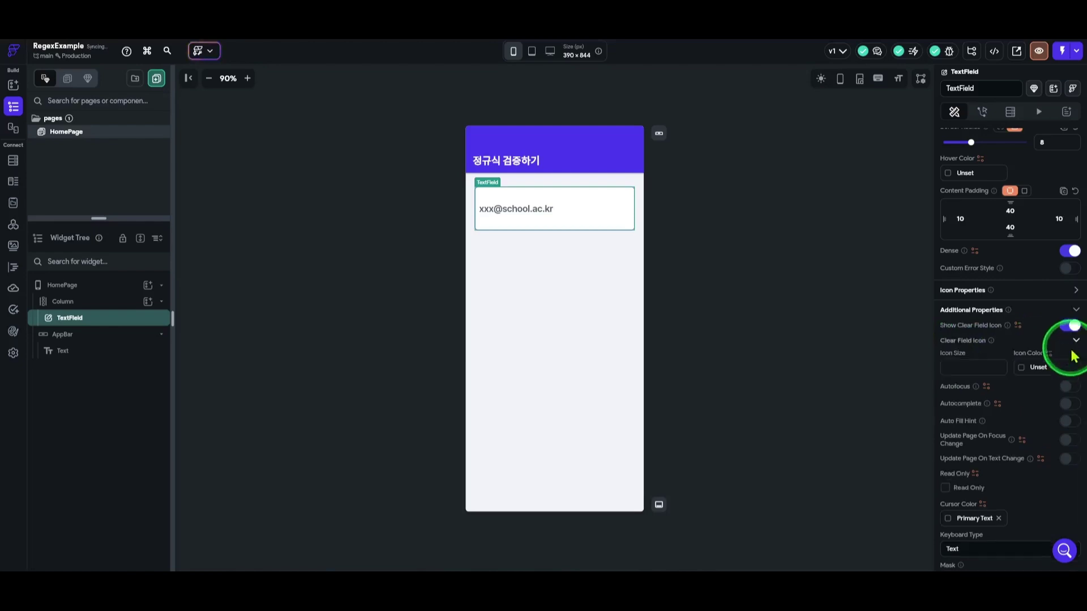
click(970, 370)
text(18)
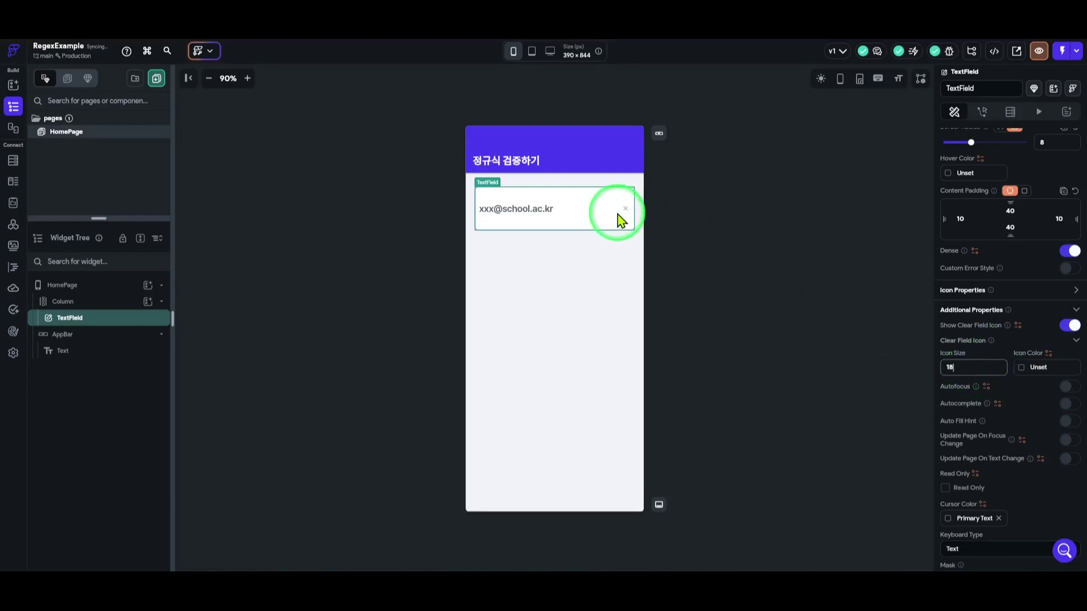
click(1025, 369)
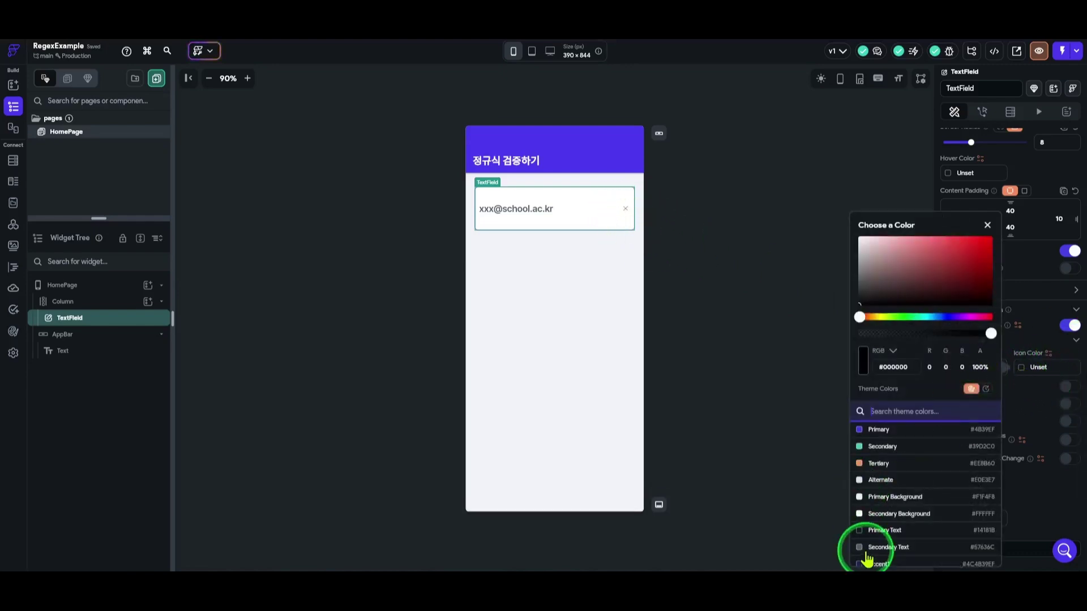
click(867, 550)
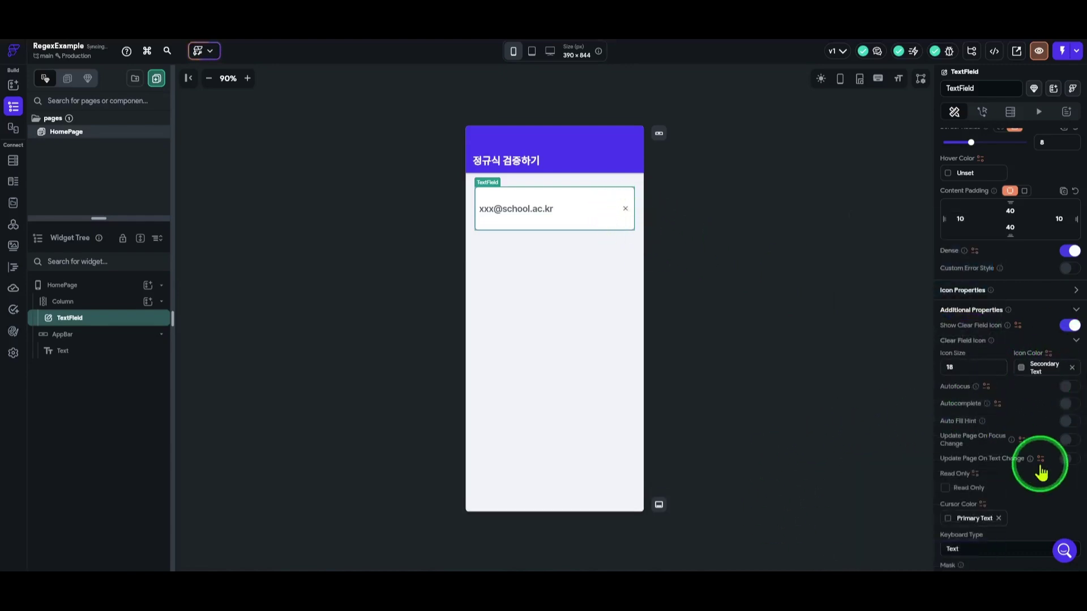
scroll(1033, 390, down, 1)
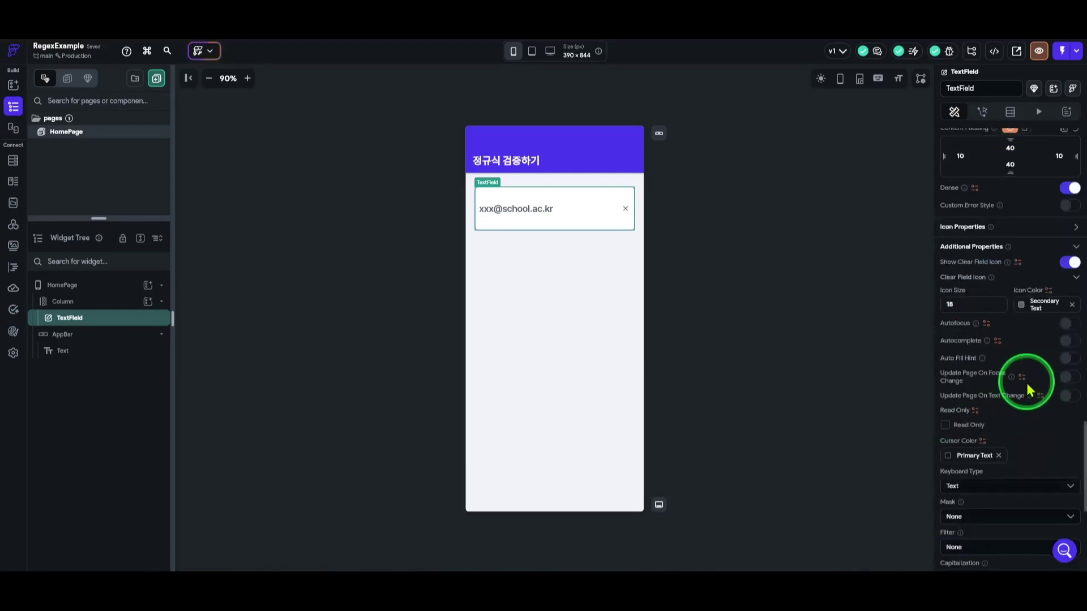
scroll(1025, 362, down, 1)
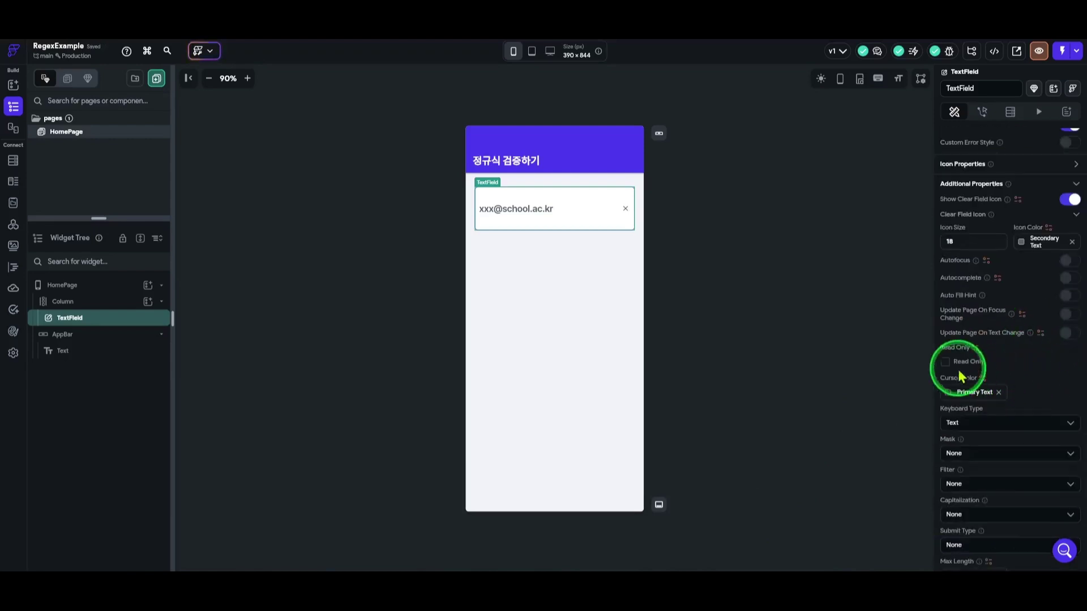
scroll(1041, 380, down, 2)
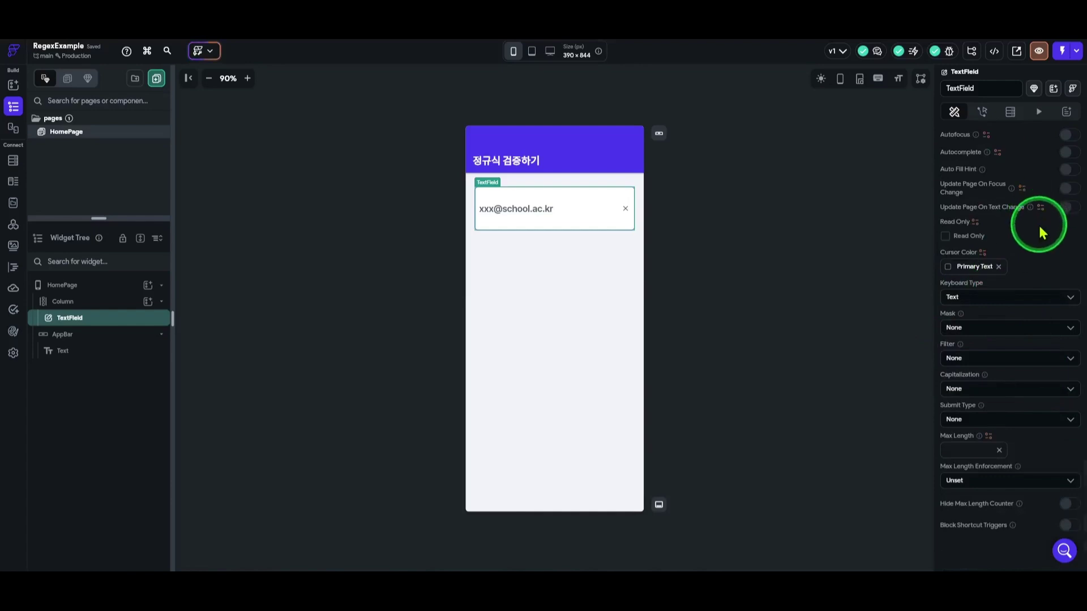
Set the keyboard type to Email Address, leaving the input mask at None.
click(1004, 295)
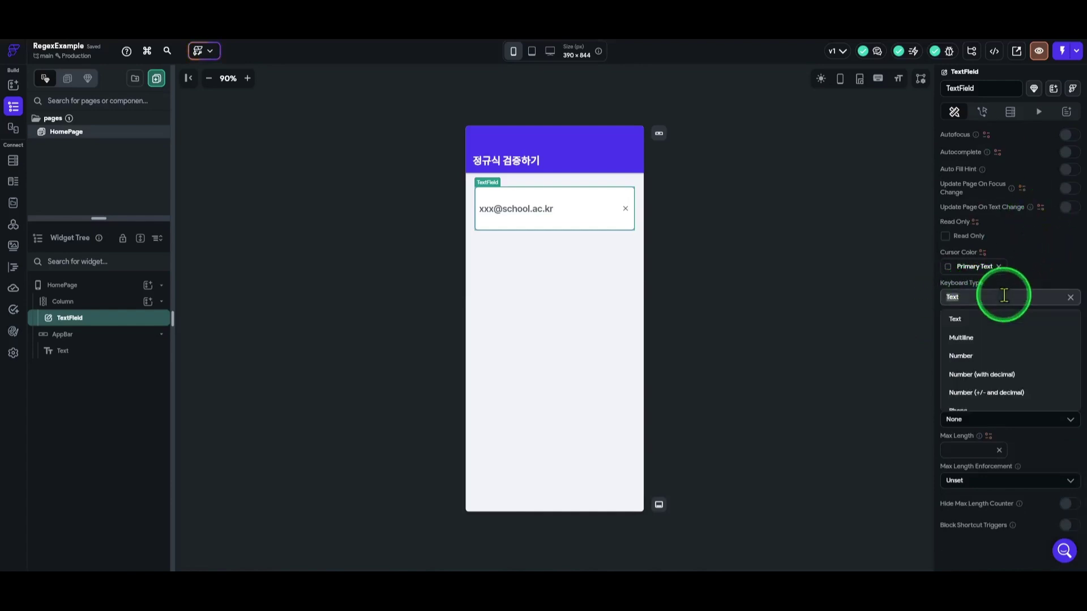
scroll(1035, 353, down, 2)
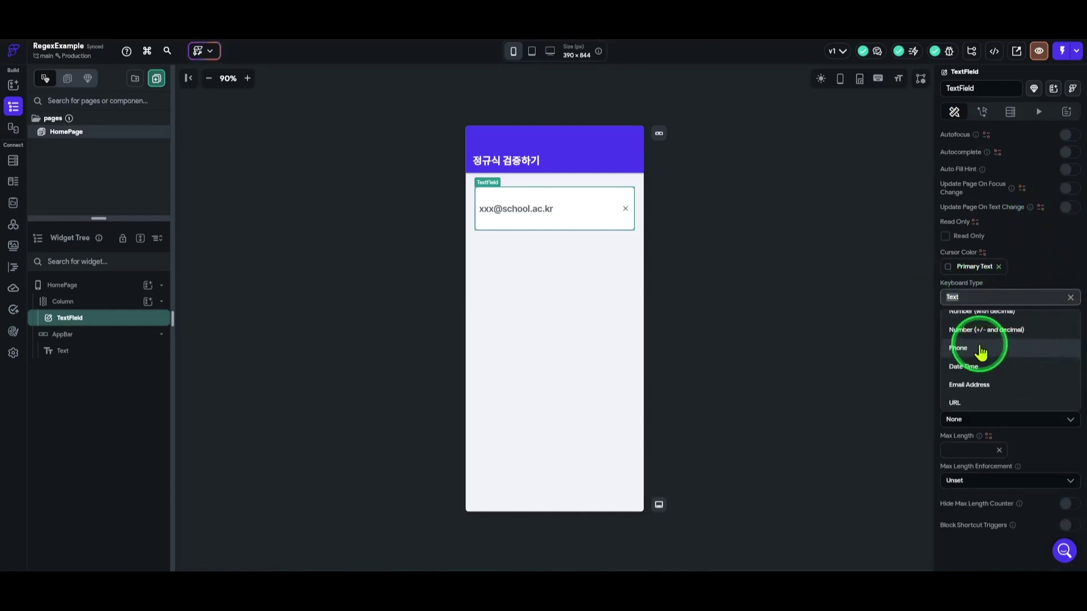
click(984, 390)
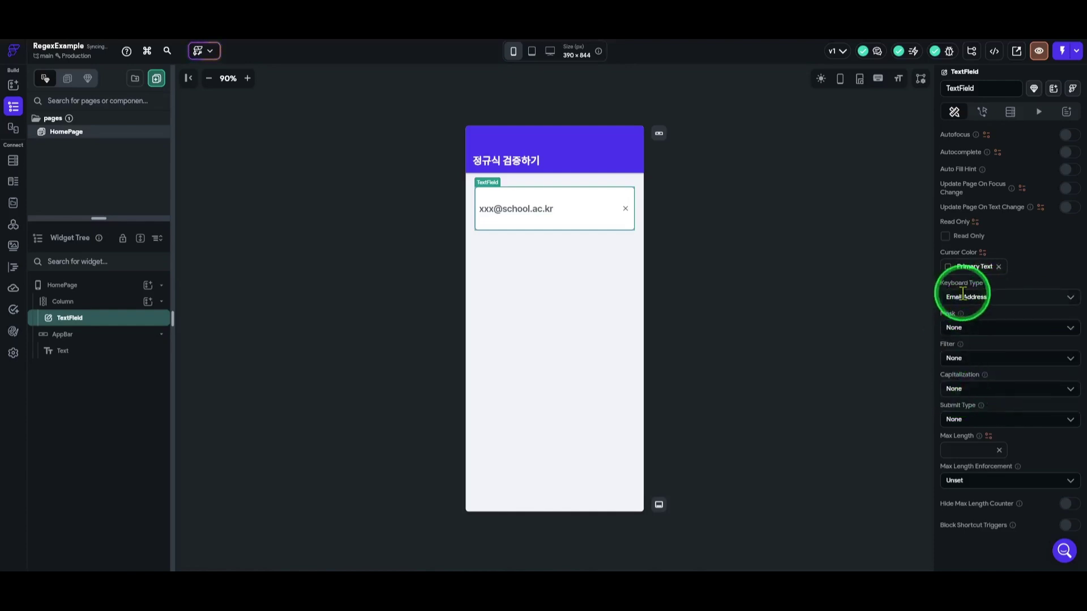
click(1064, 332)
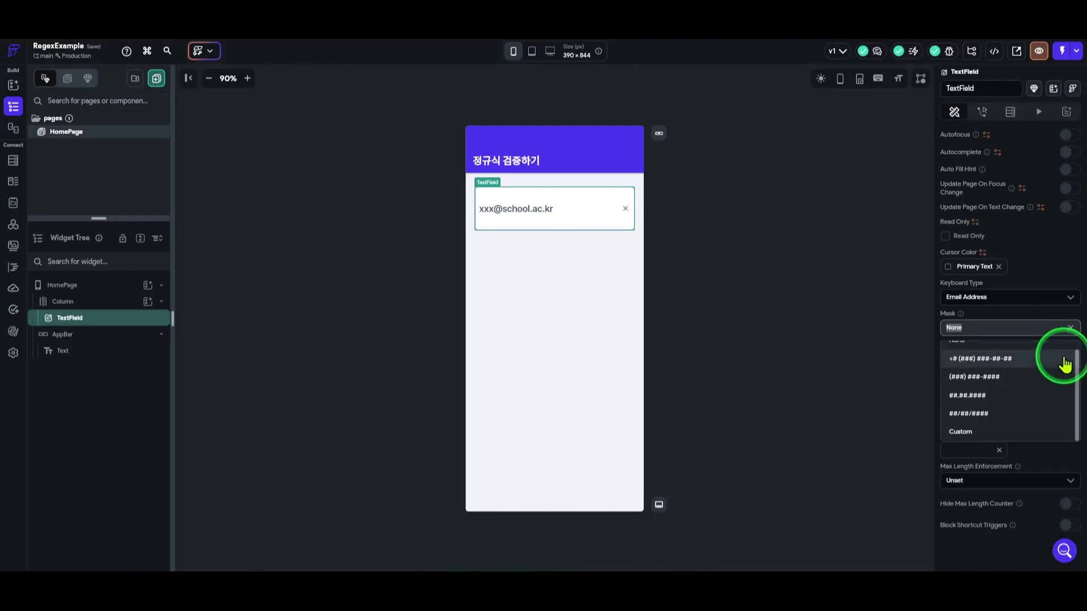
scroll(1066, 339, up, 2)
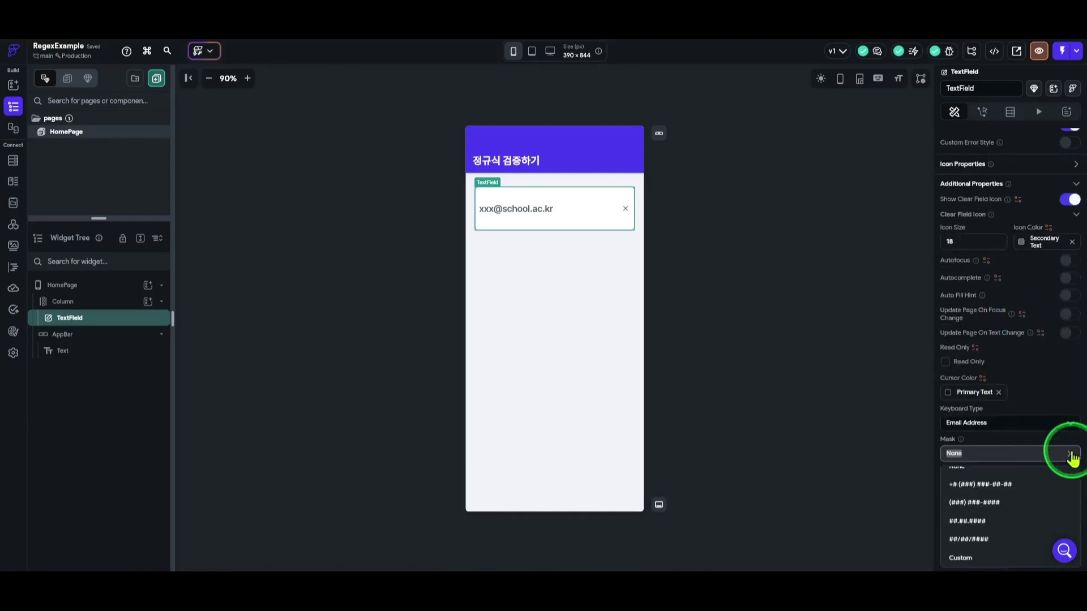
click(1063, 402)
scroll(1029, 370, down, 3)
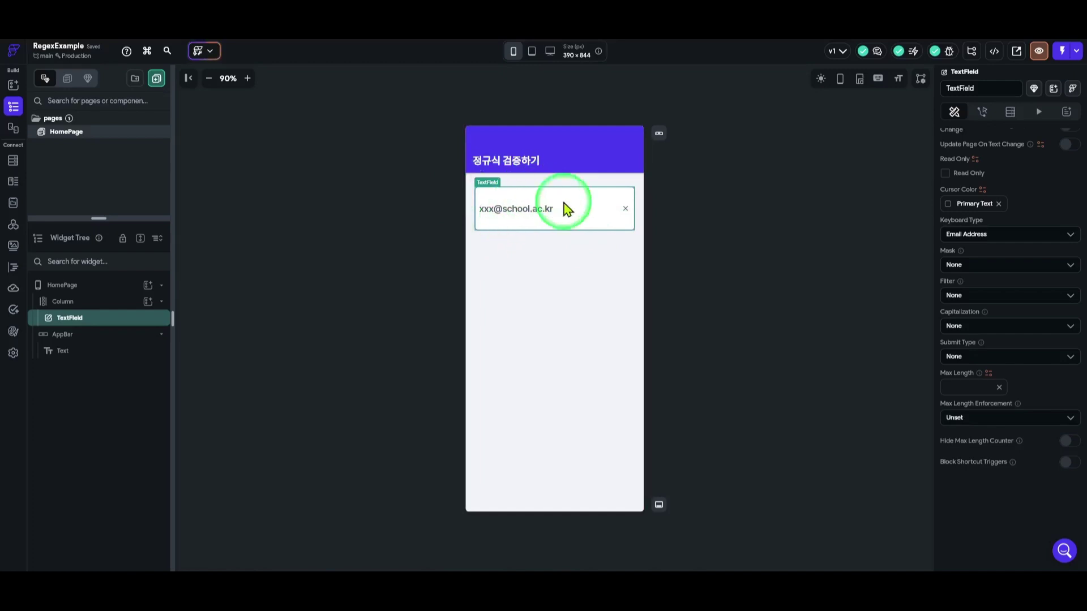
Wrap the TextField in a Form Validation widget and select the new Form.
right_click(76, 321)
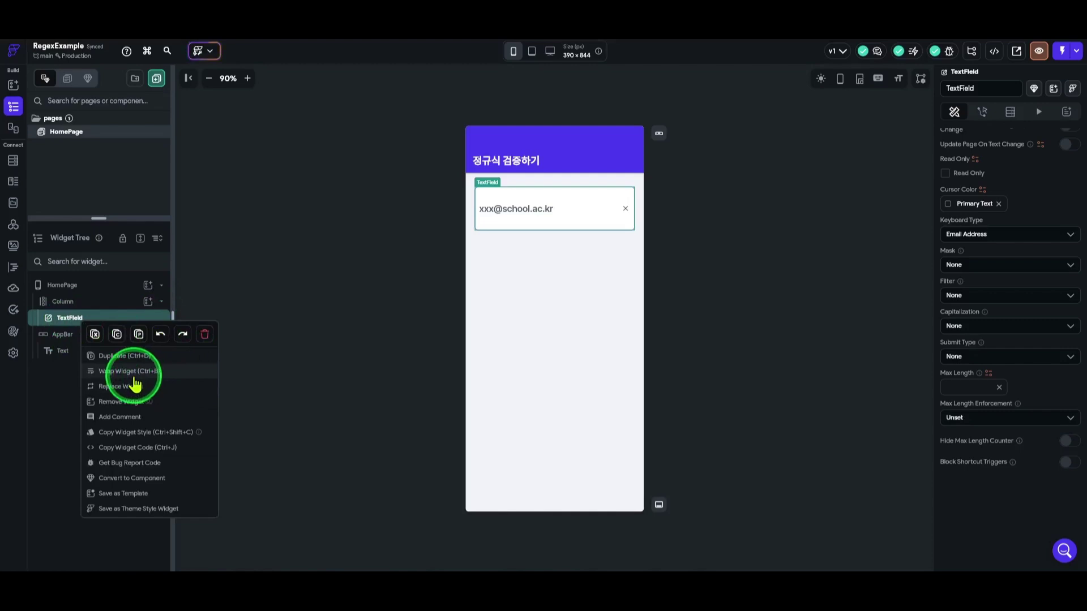
click(133, 373)
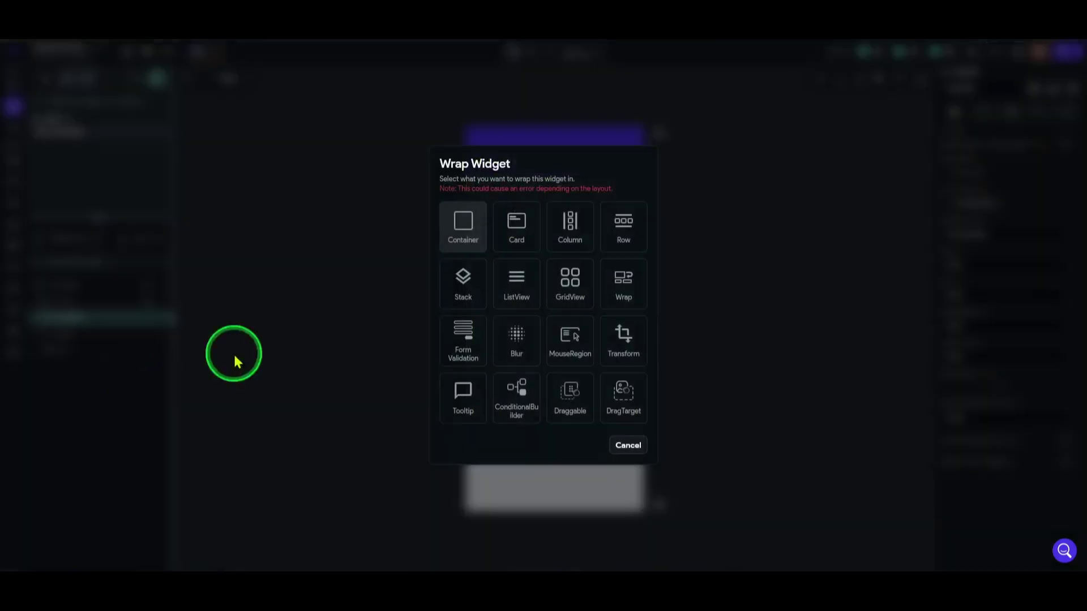
click(463, 356)
click(65, 321)
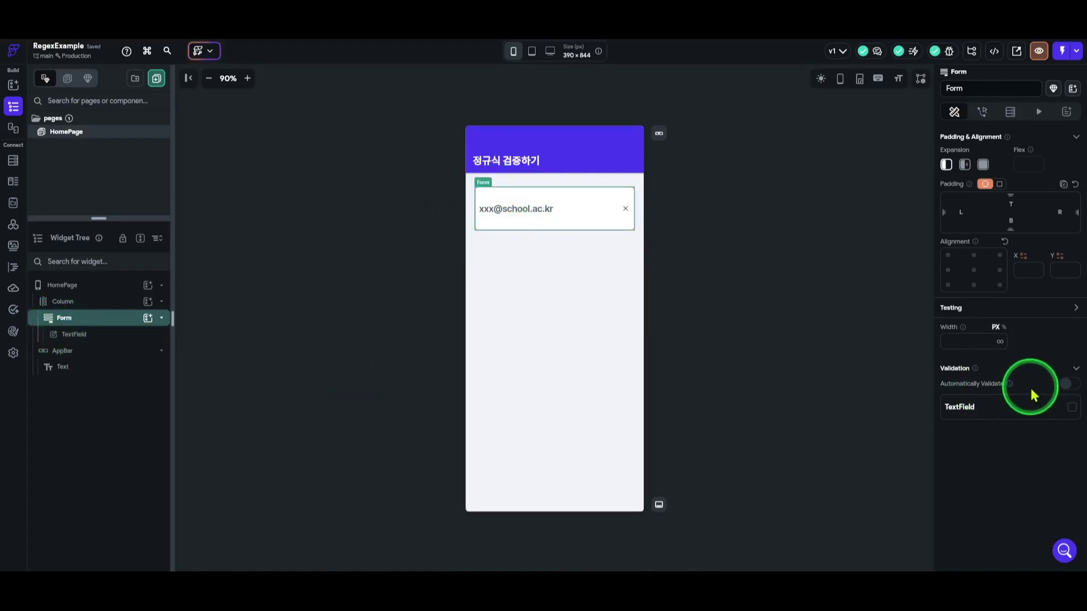
Enable TextField validation with auto-validate and error message '이메일을 입력하세요.'.
click(1071, 408)
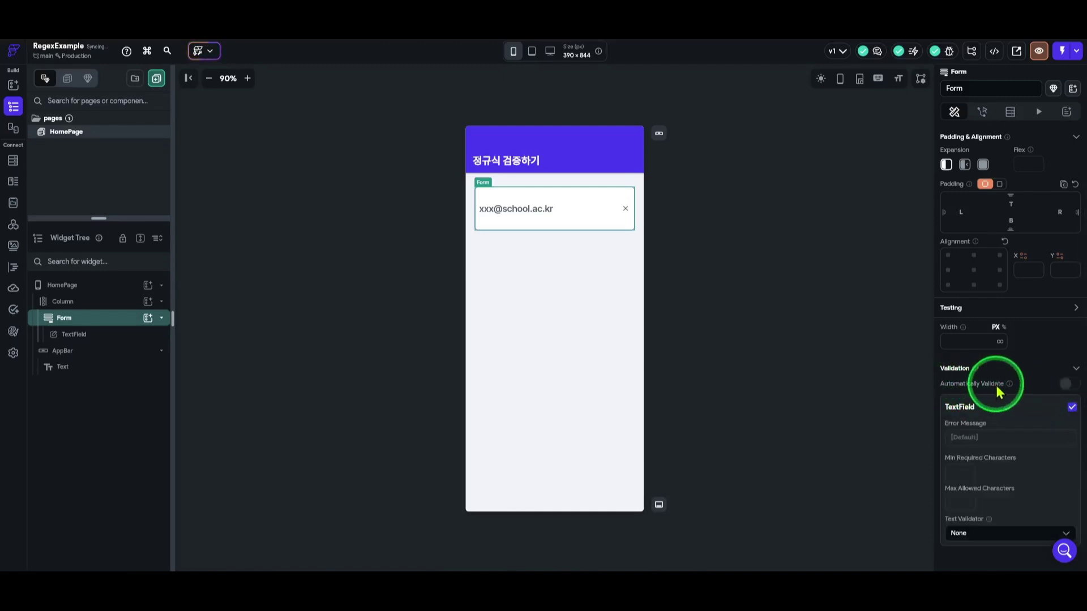
click(1067, 385)
scroll(994, 368, down, 2)
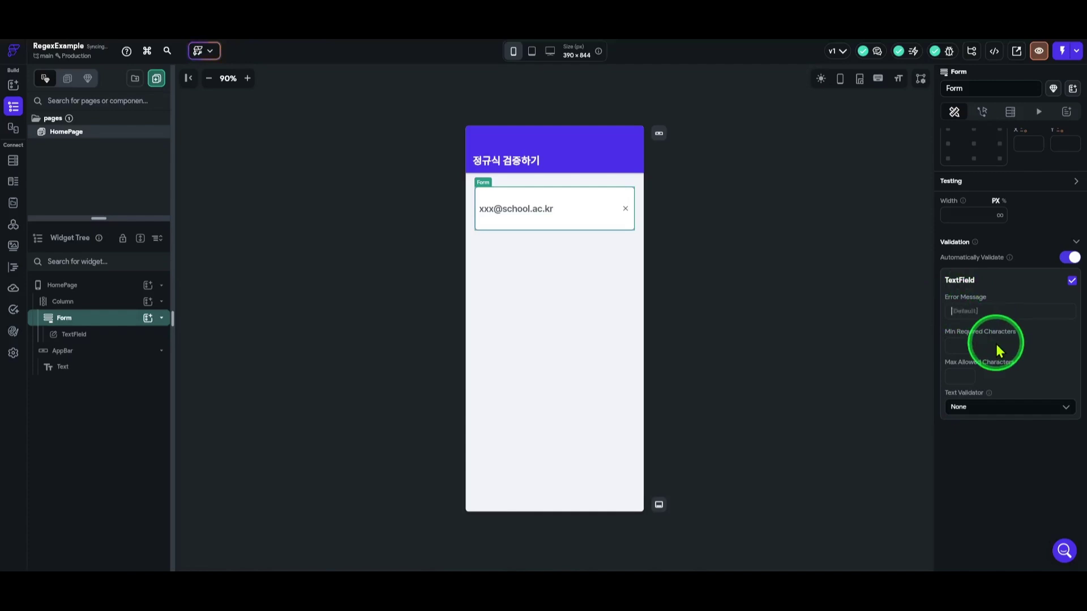
text(이메일을)
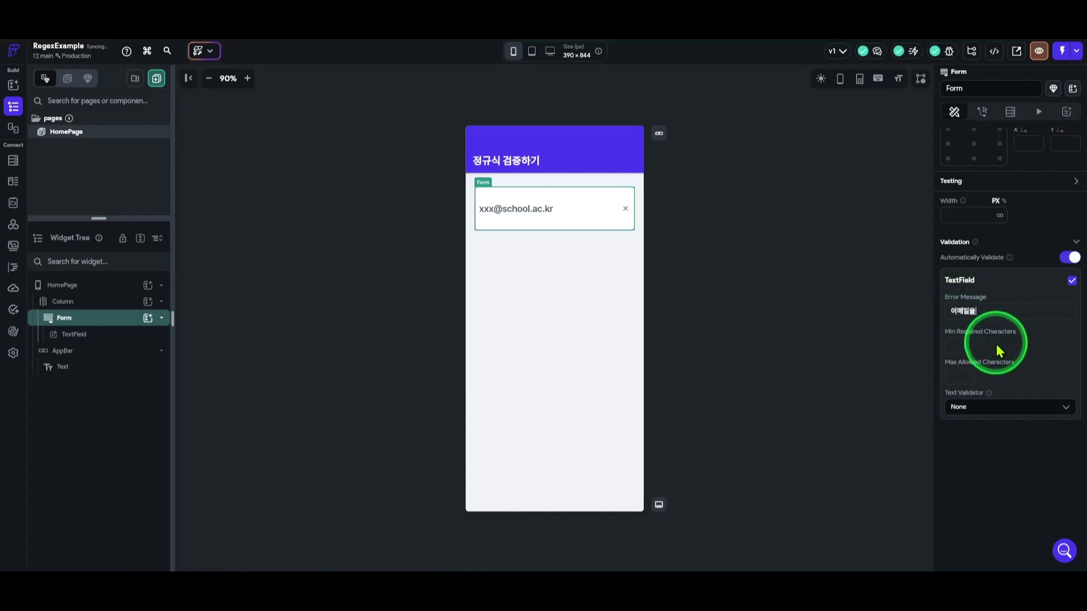
text( 이입력하세요.)
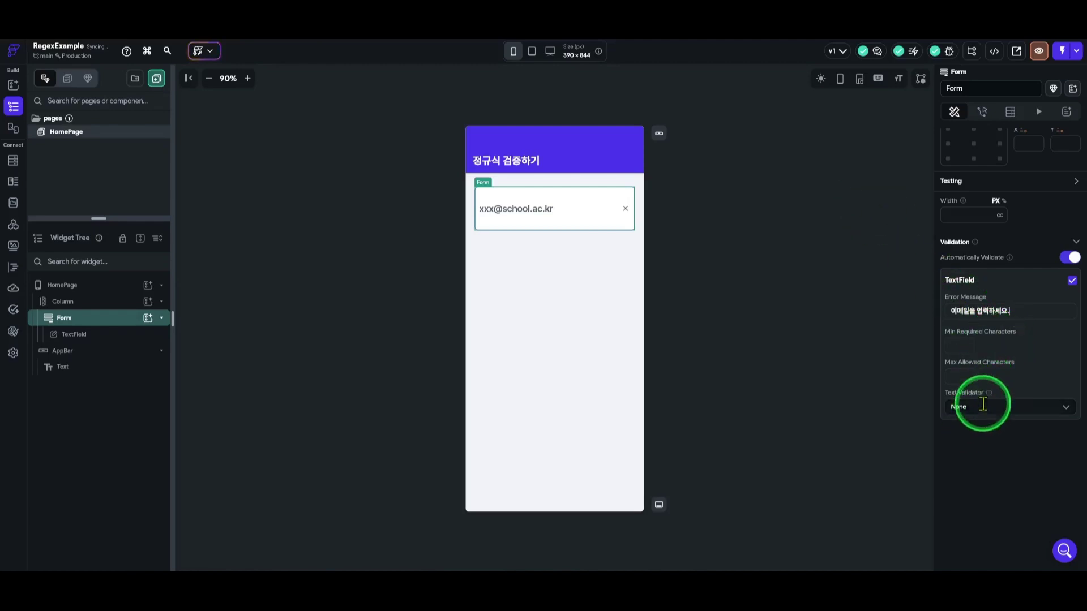
click(1064, 411)
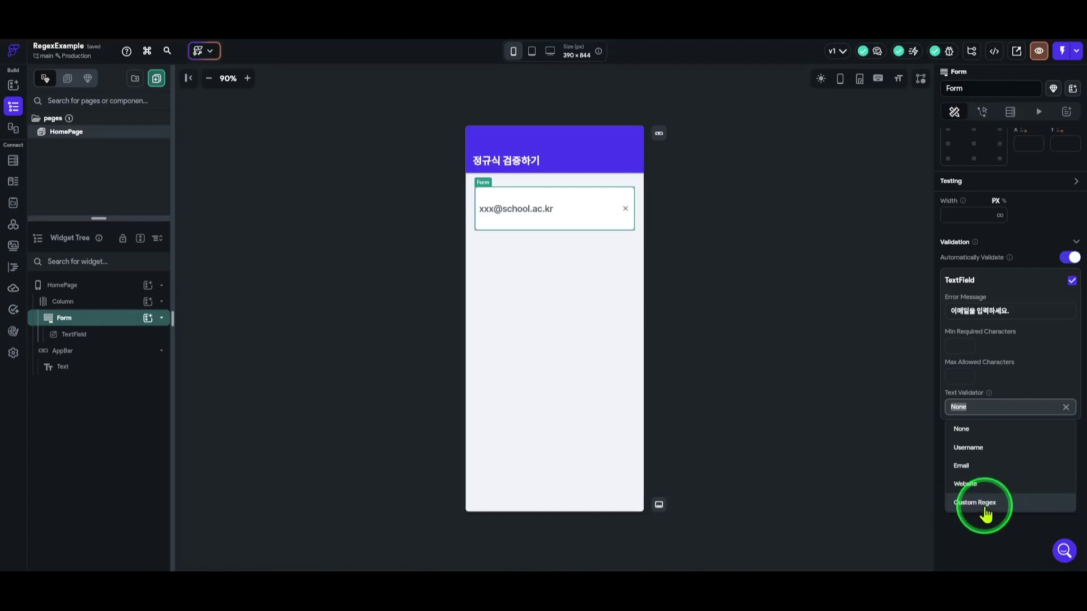
Choose the Custom Regex validator and enter invalid-text message '대학생만 가입이 가능해요'.
click(985, 512)
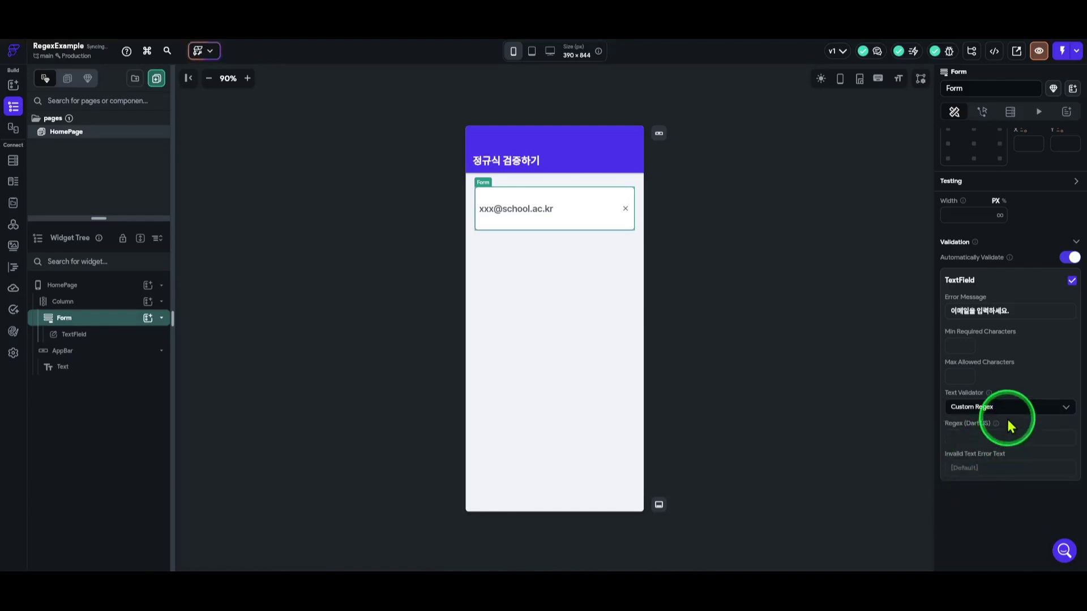
click(956, 437)
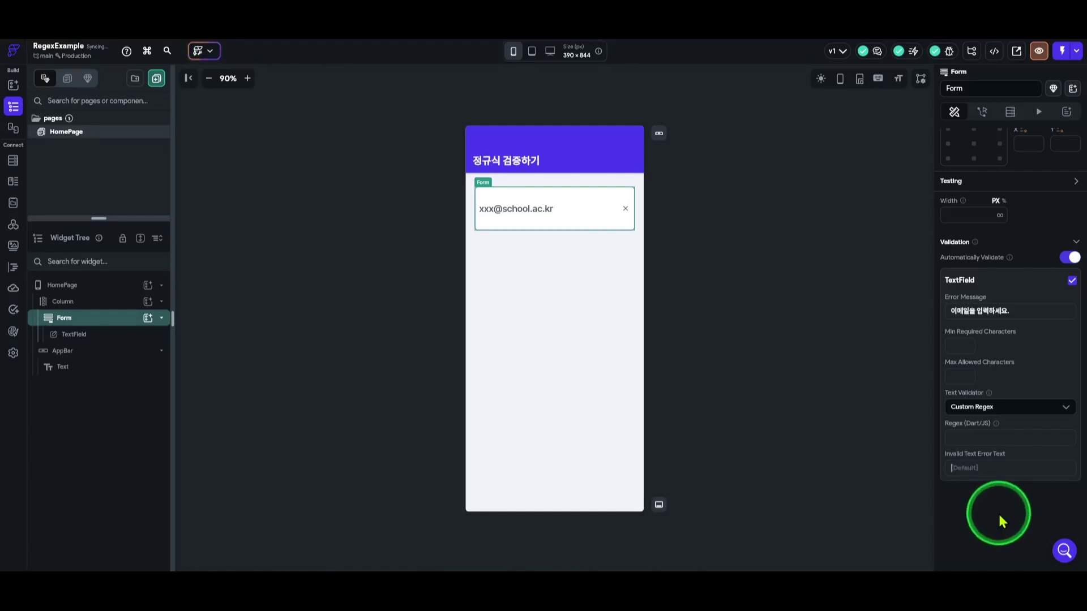
text(학ㄱ)
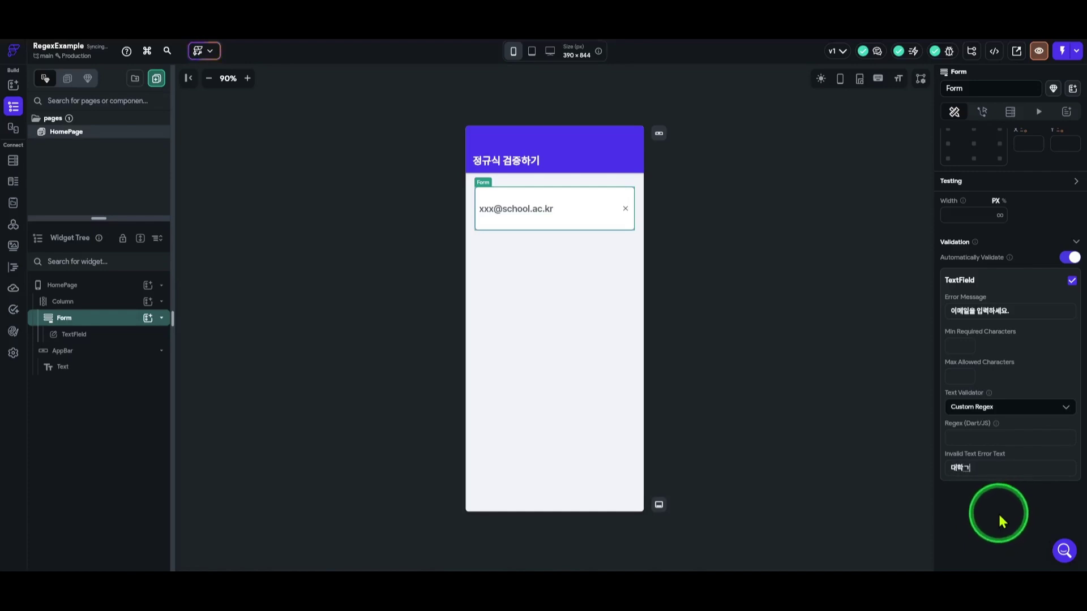
text(생만 가)
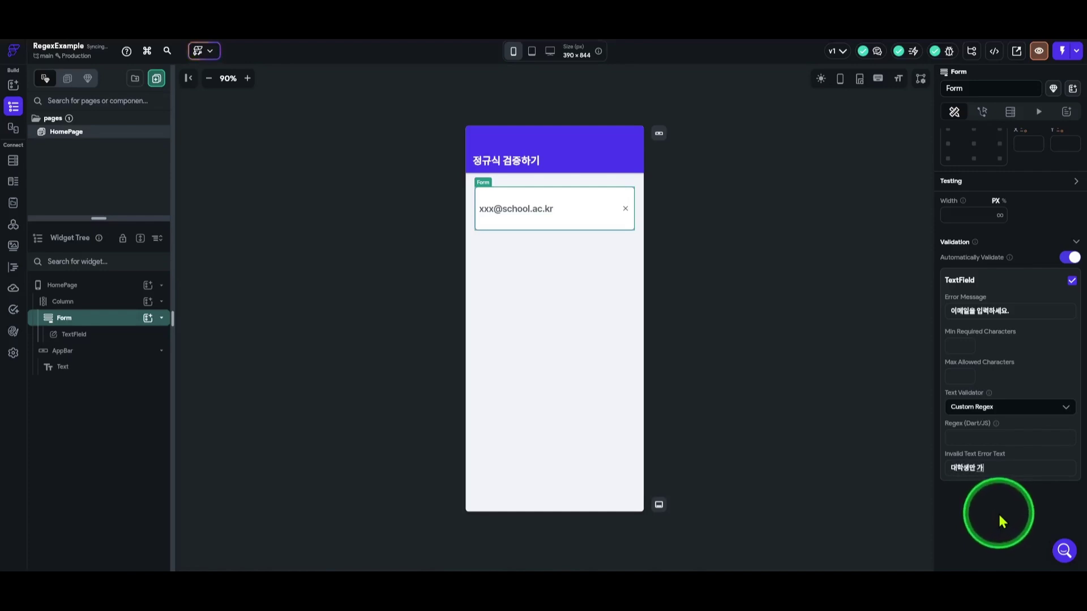
text(입이 가능해요)
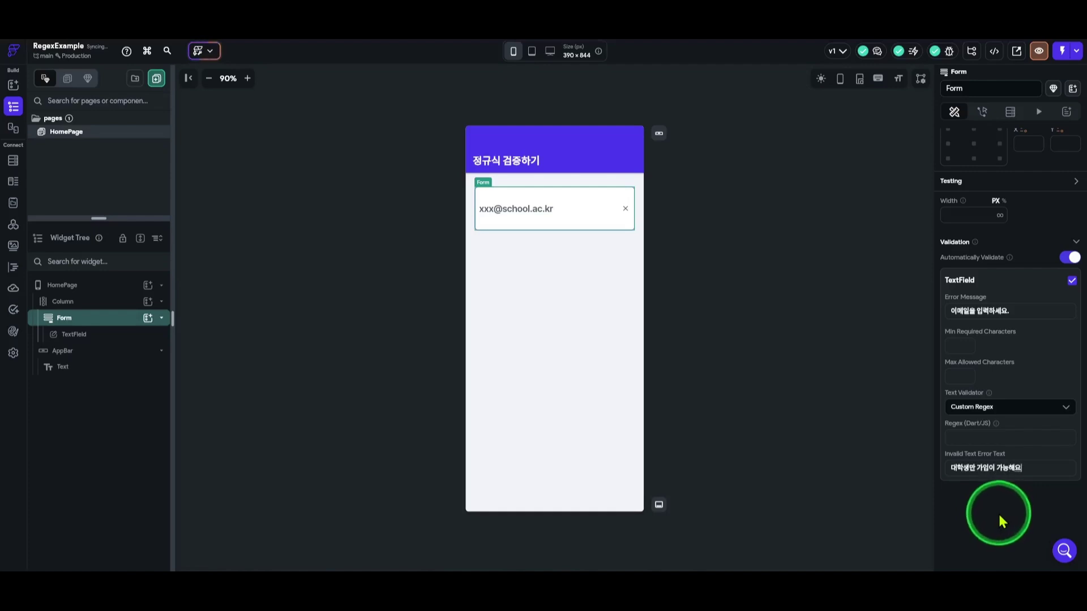
text(^^)
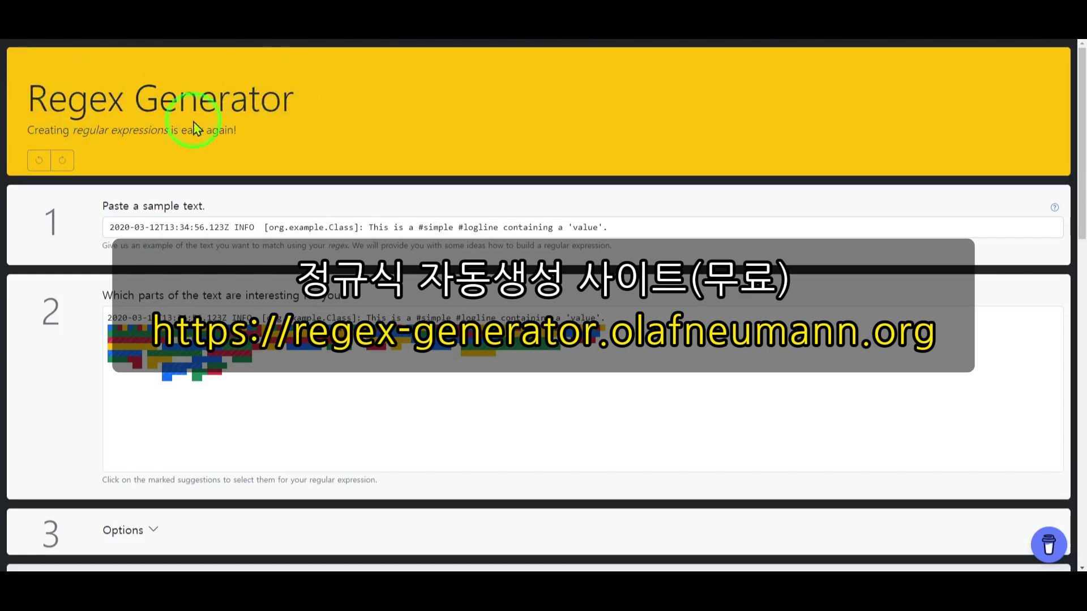
Replace Regex Generator's sample log line with a sample school e-mail ending in .ac.kr.
scroll(449, 145, down, 1)
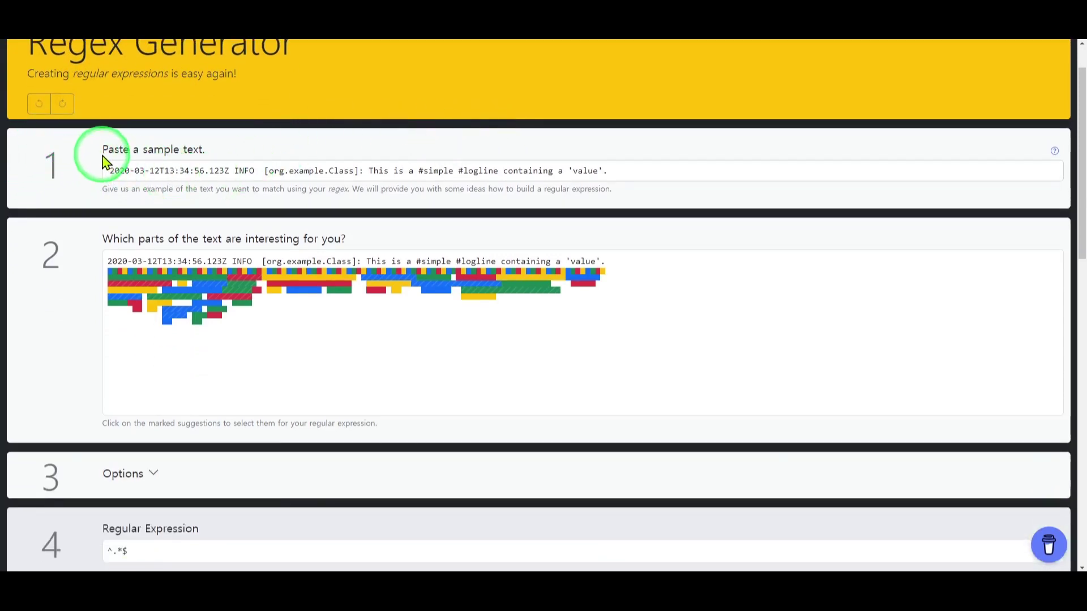
triple_click(253, 171)
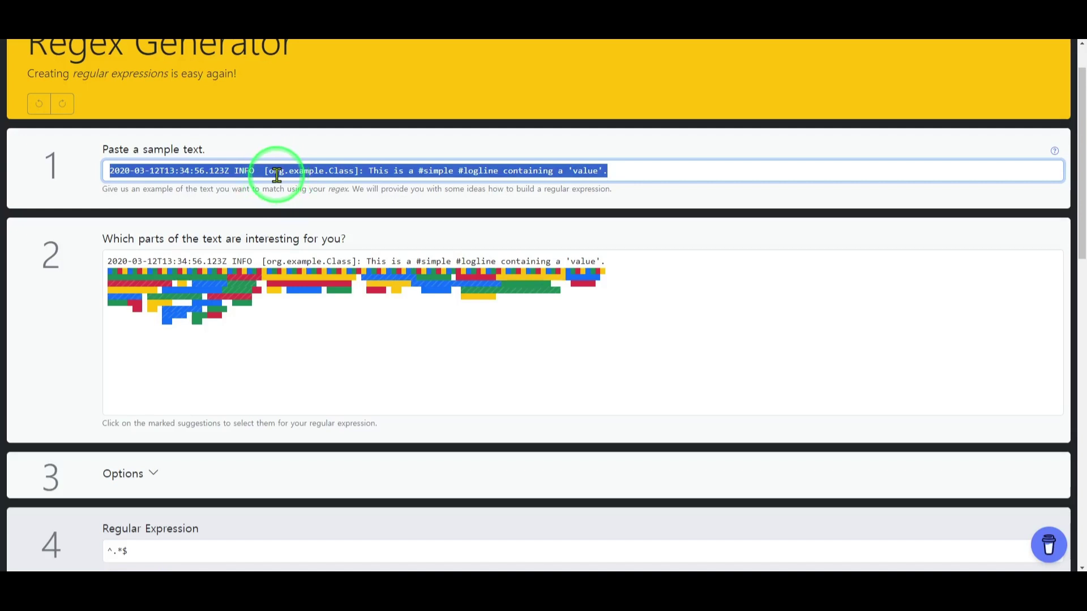
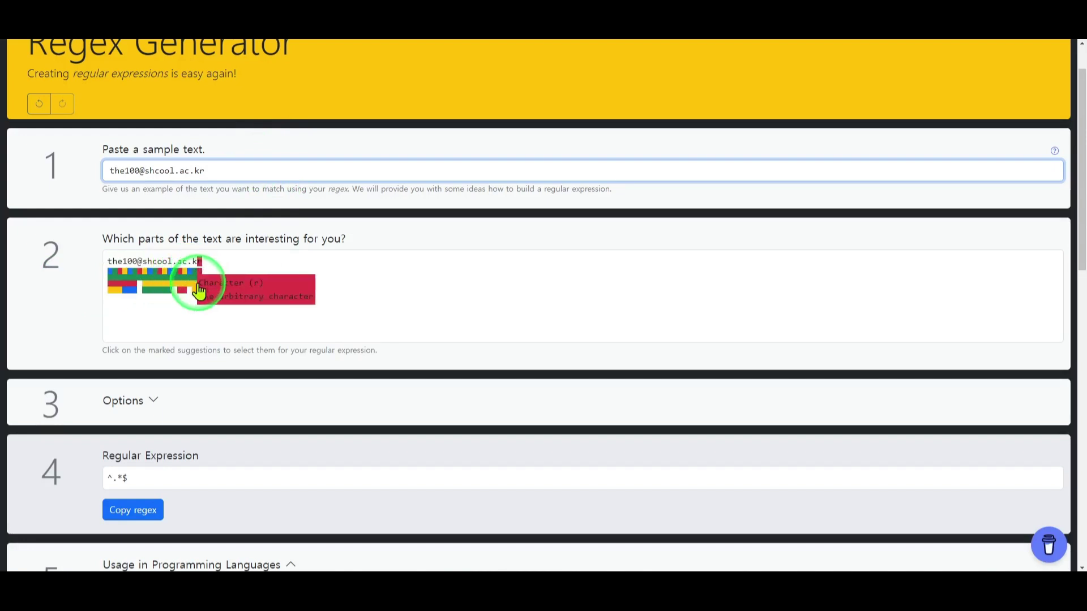
mouse_move(174, 304)
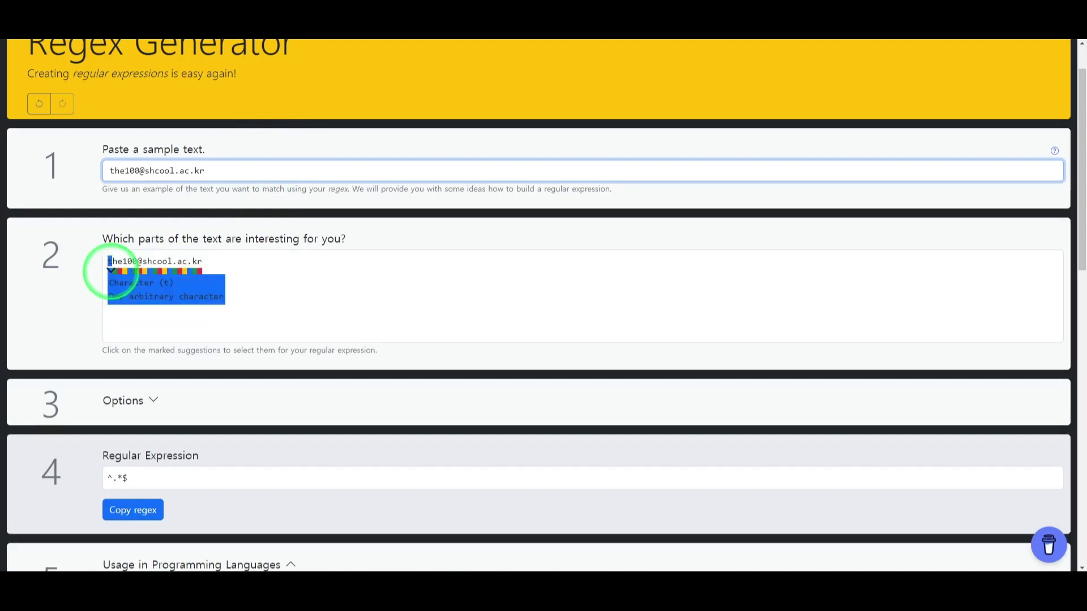
mouse_move(115, 272)
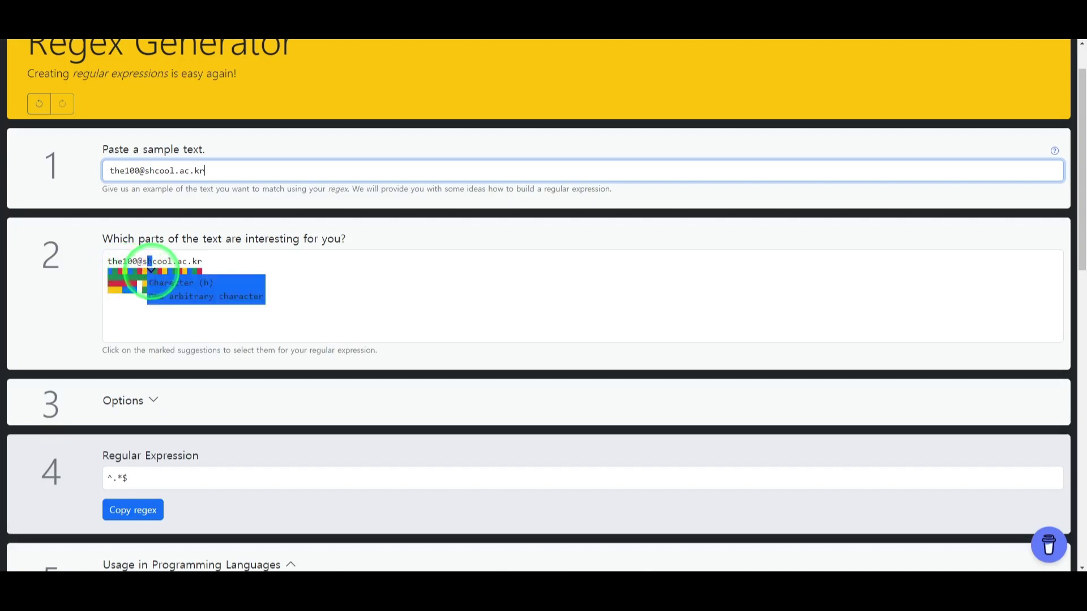
mouse_move(157, 271)
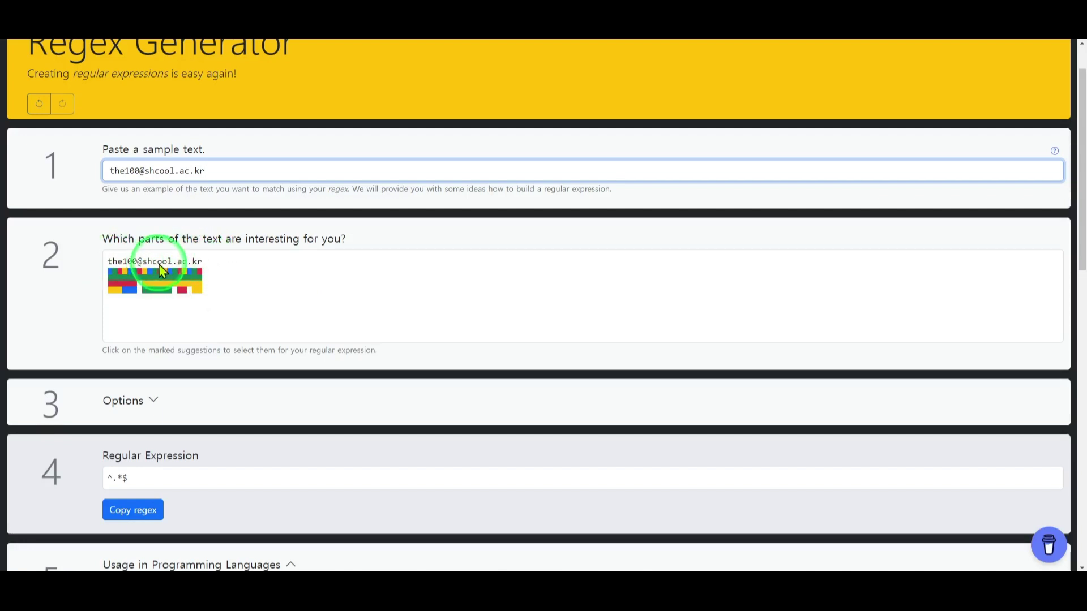
mouse_move(115, 292)
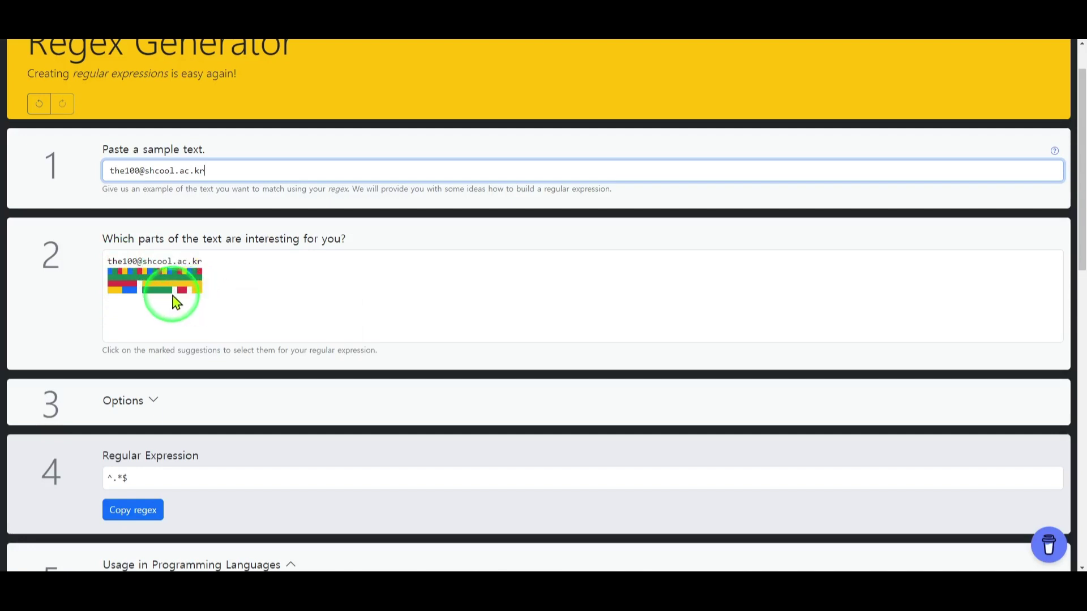
scroll(266, 286, down, 2)
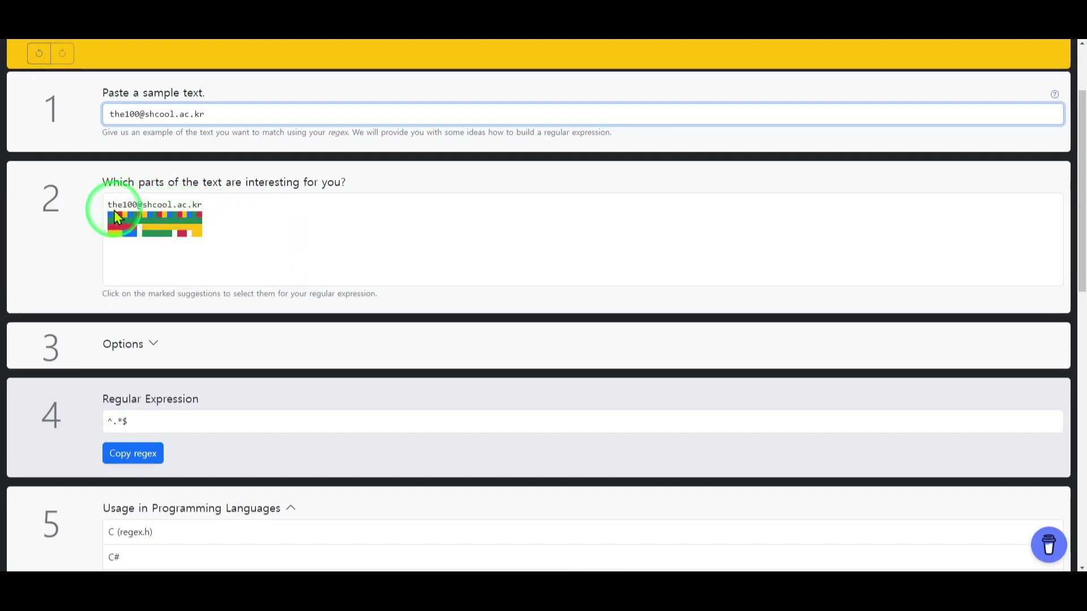
mouse_move(122, 215)
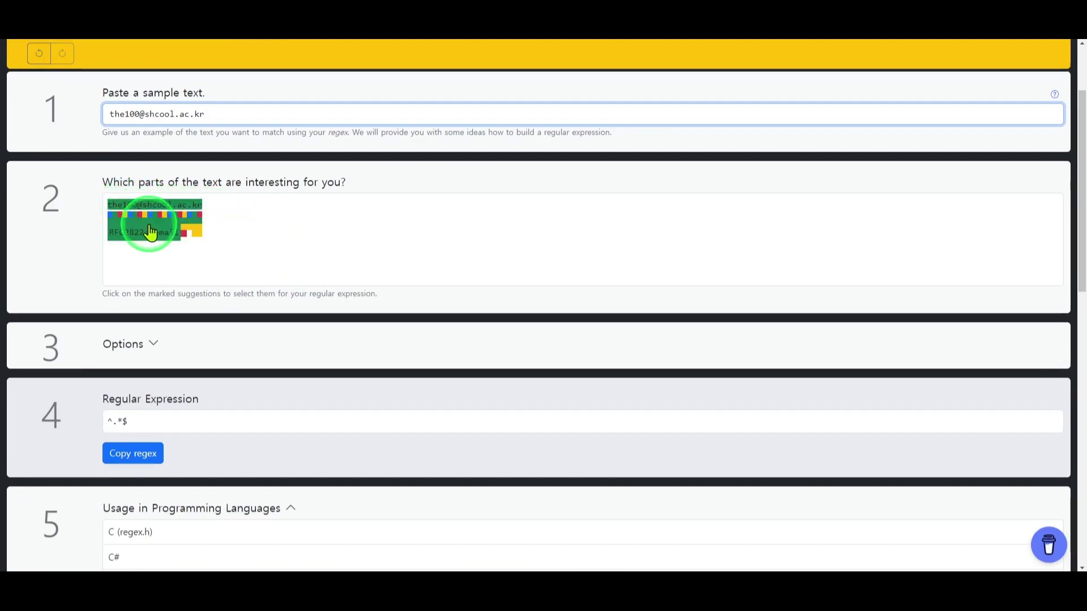
Match the e-mail domain with the Combination [Multiple characters + Character] suggestion, giving ^.*([A-Za-z]+(\.[A-Za-z]+)+)$.
mouse_move(198, 227)
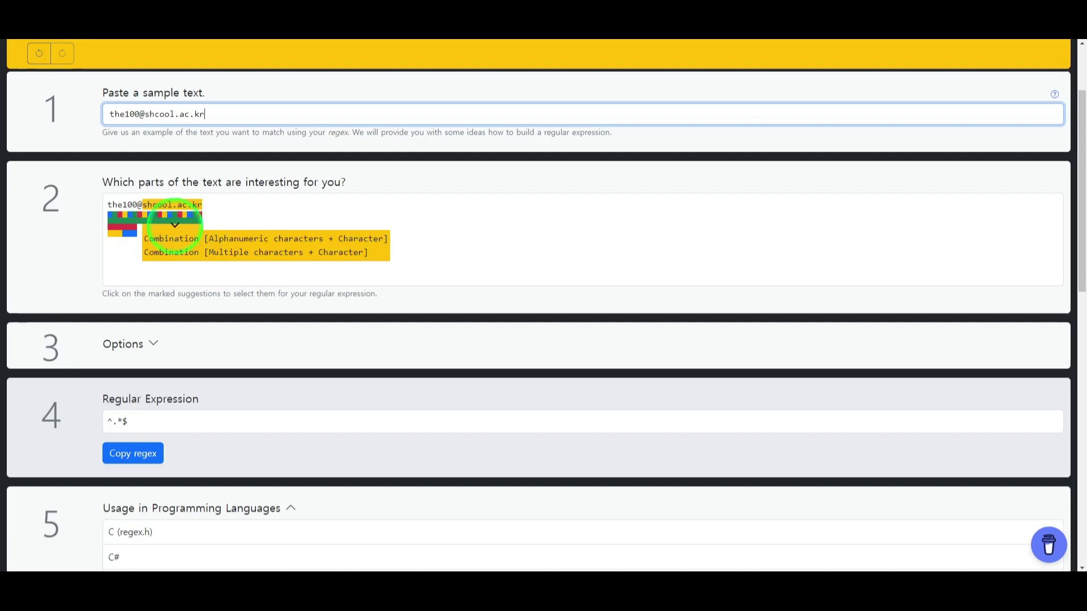
click(164, 227)
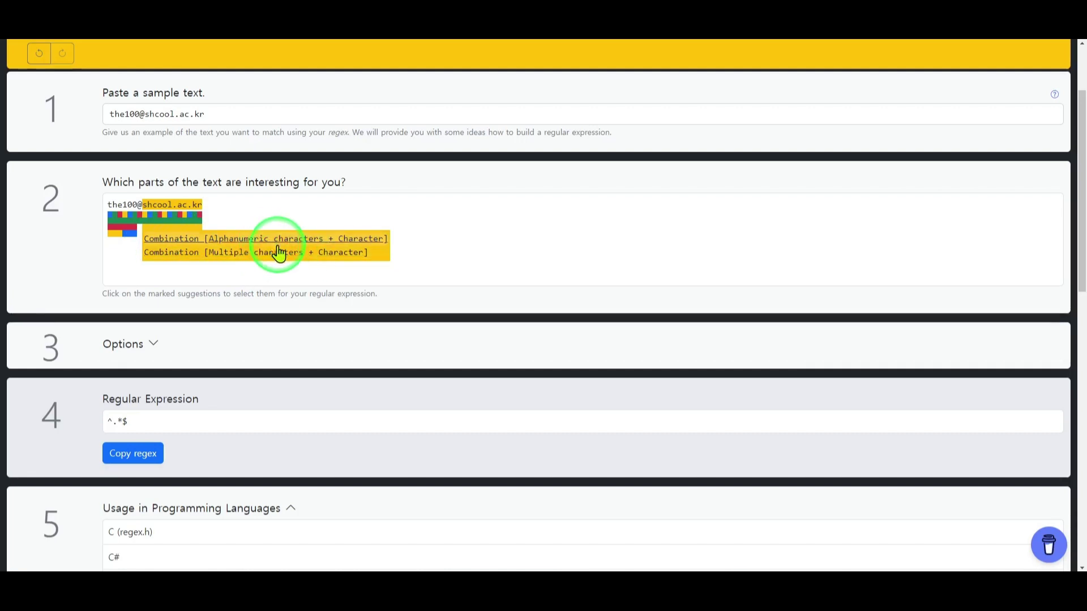
click(229, 258)
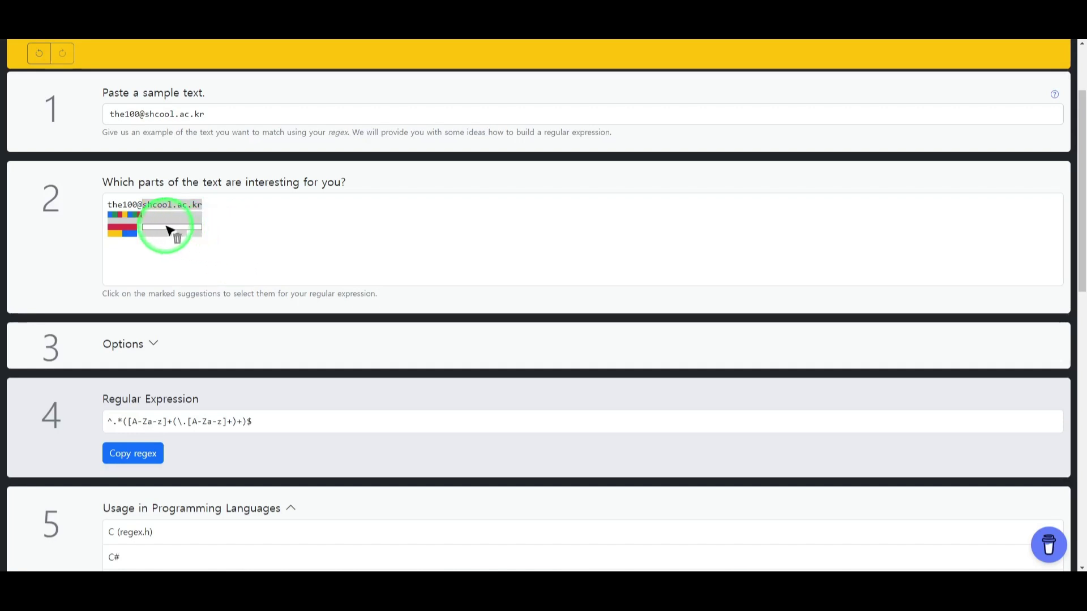
mouse_move(197, 229)
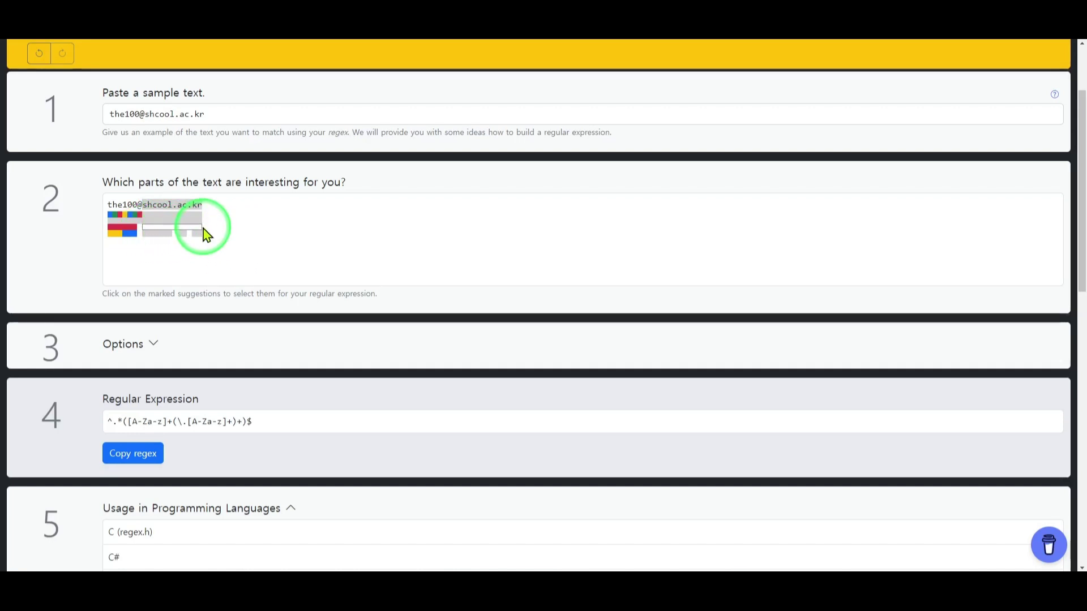